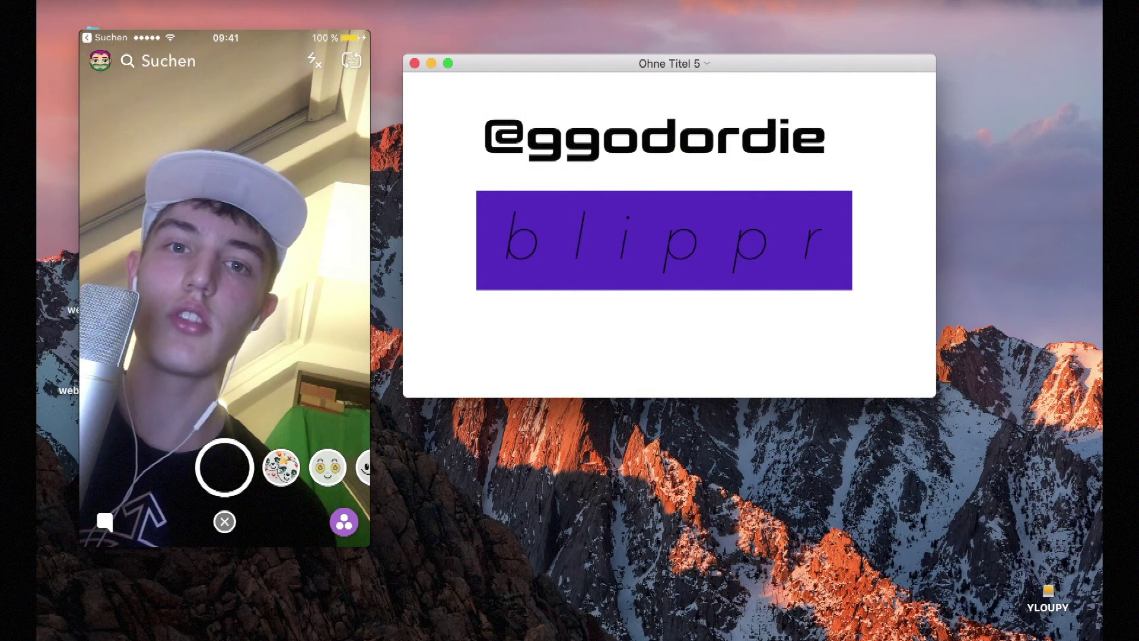
- Remove the old handle text and purple logo box from the 'Ohne Titel 5' document
key(super+z)
key(super+z)
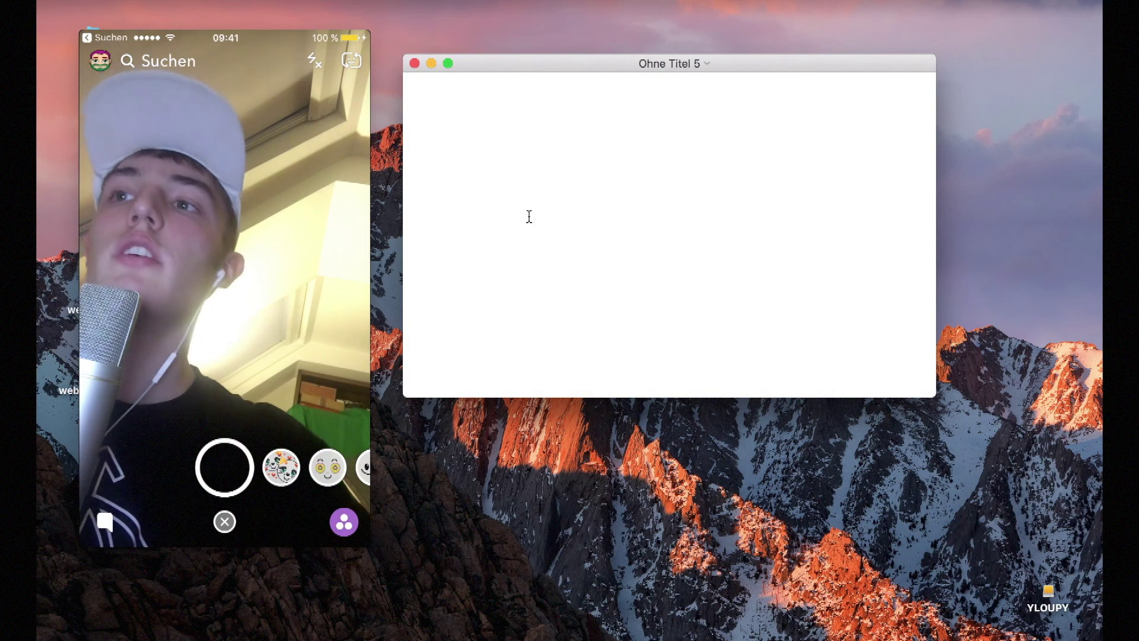
- Type the list lines 'python', 'pip //(homebrew)', 'selenium' and 'sublime text', one per line
text(python)
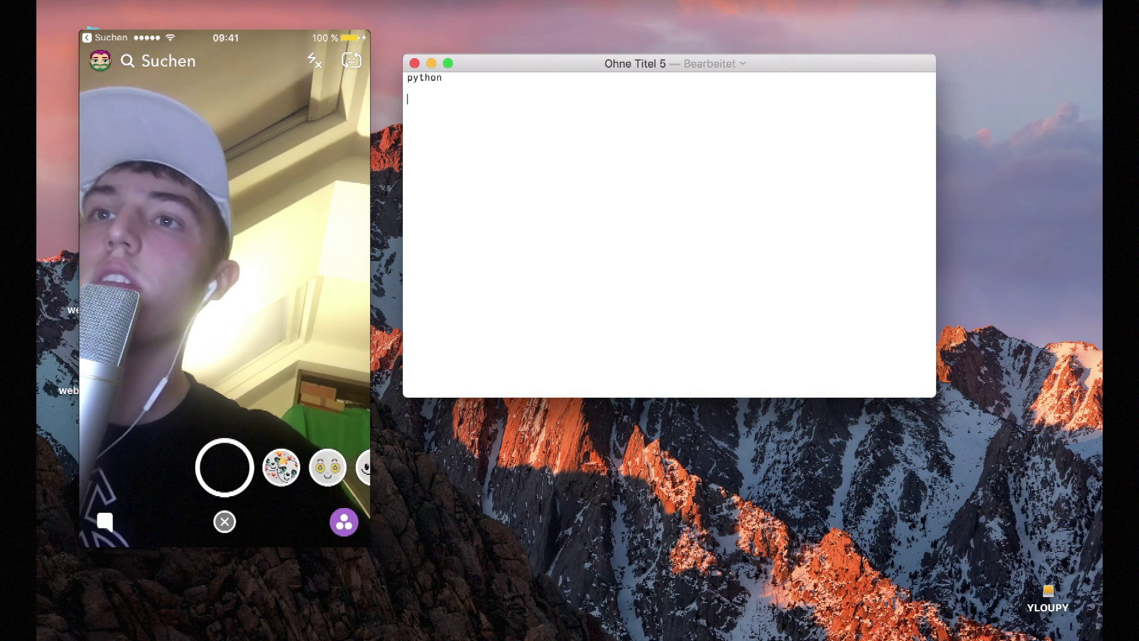
key(Return)
key(Return)
text(ip)
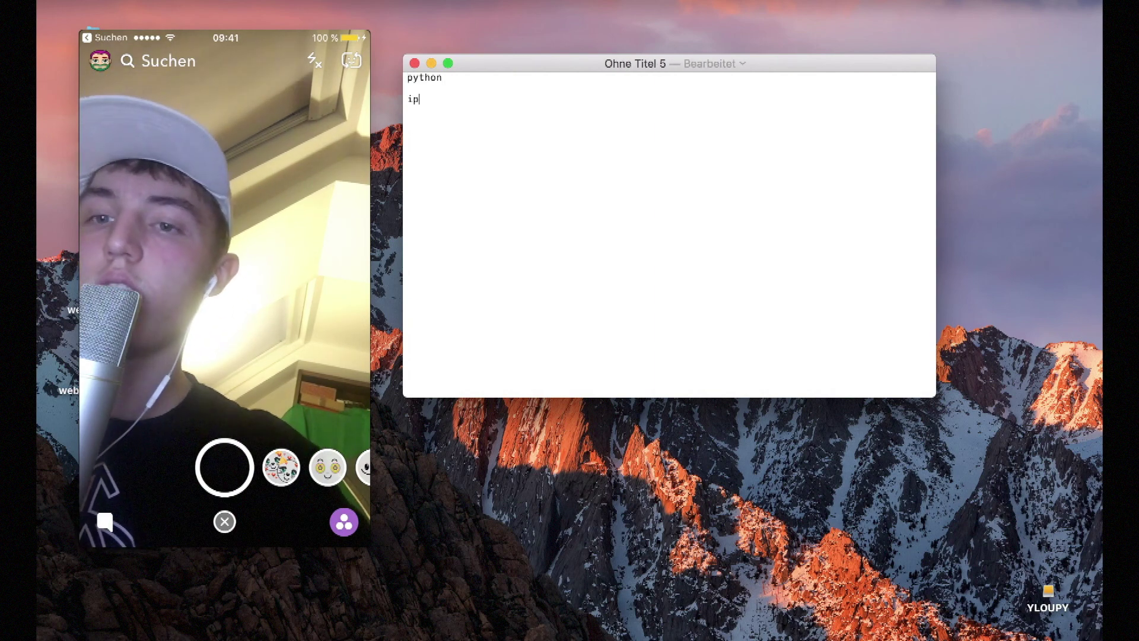
text(sle)
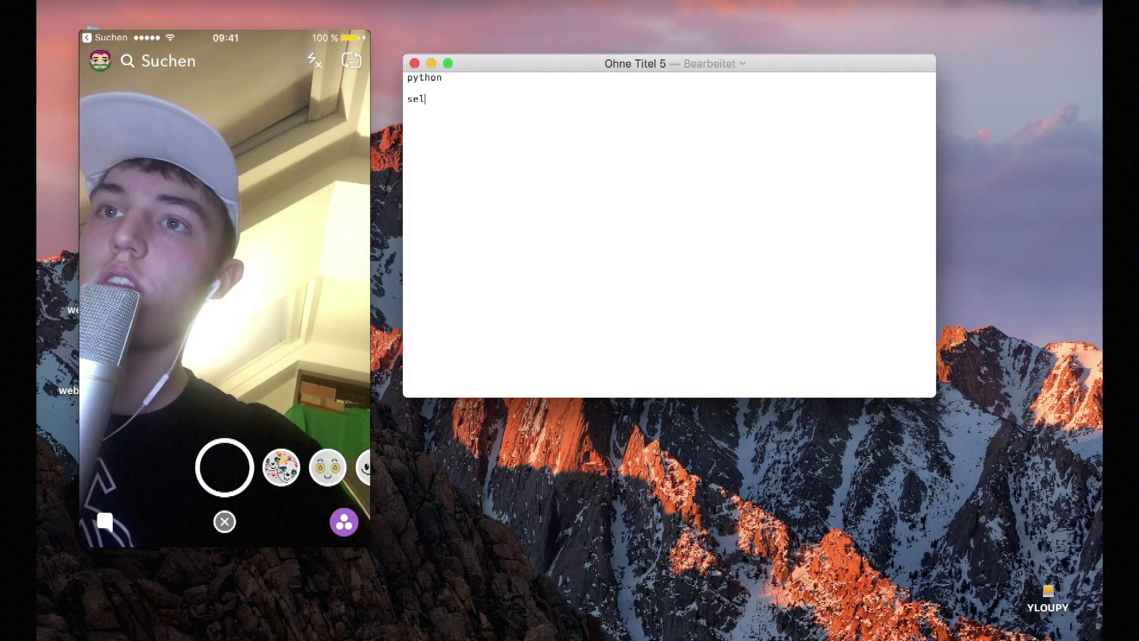
text(enium)
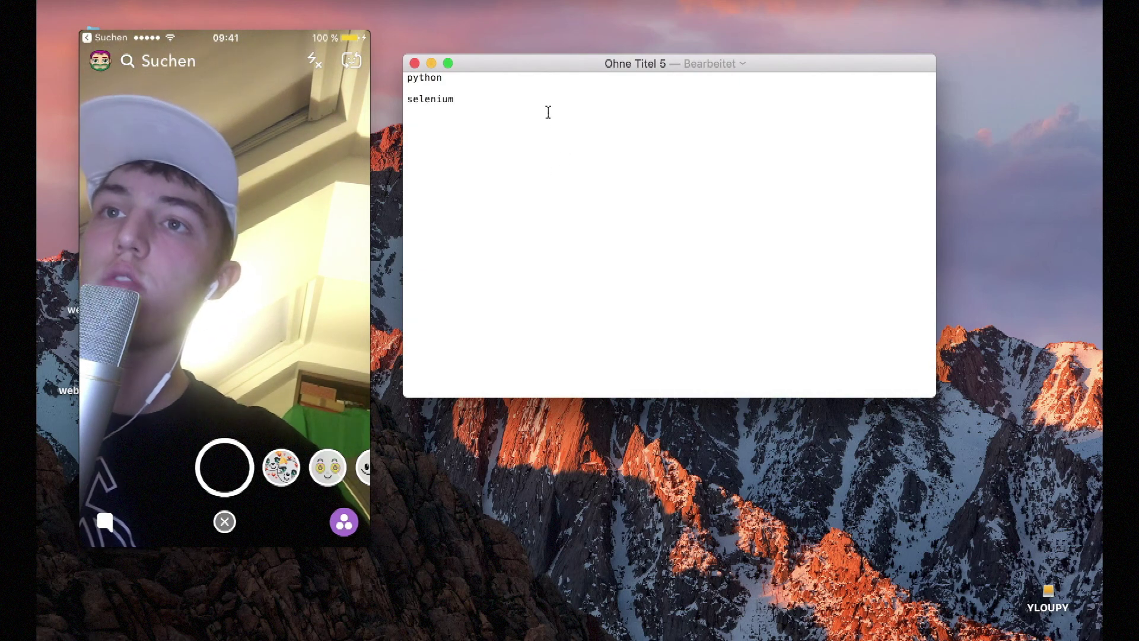
click(521, 88)
key(Return)
text(pup)
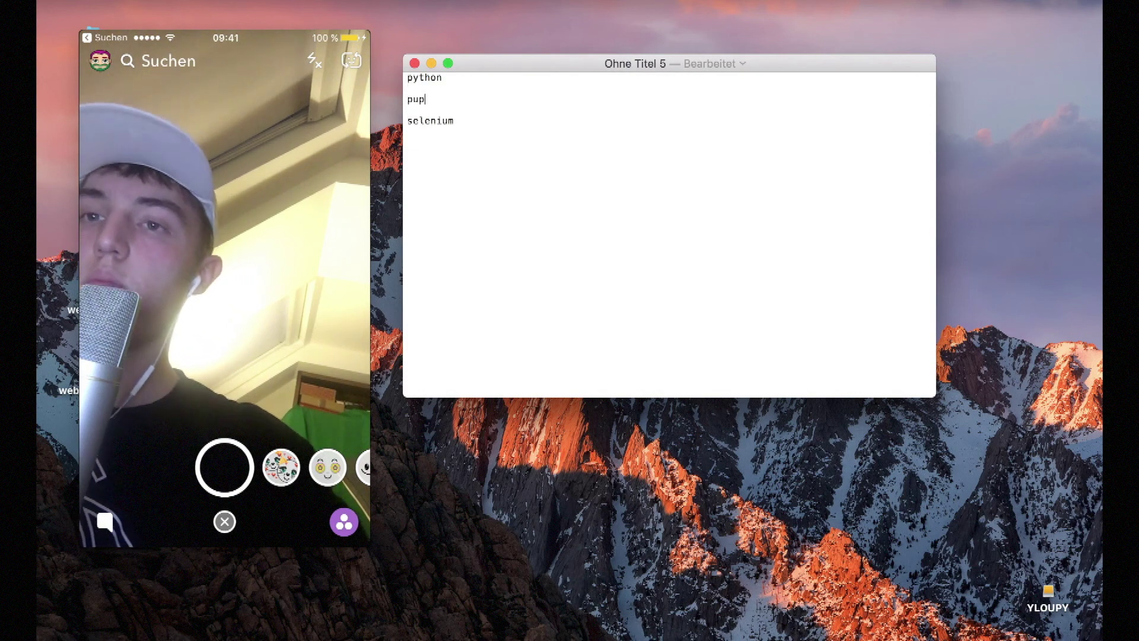
text( //(homebrew)
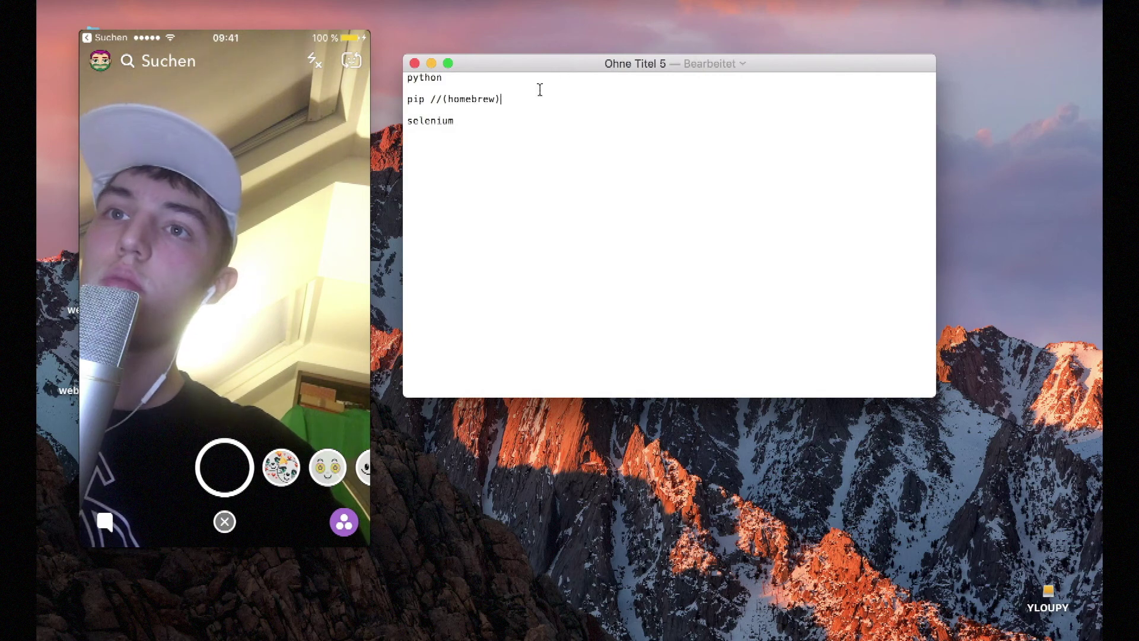
click(569, 160)
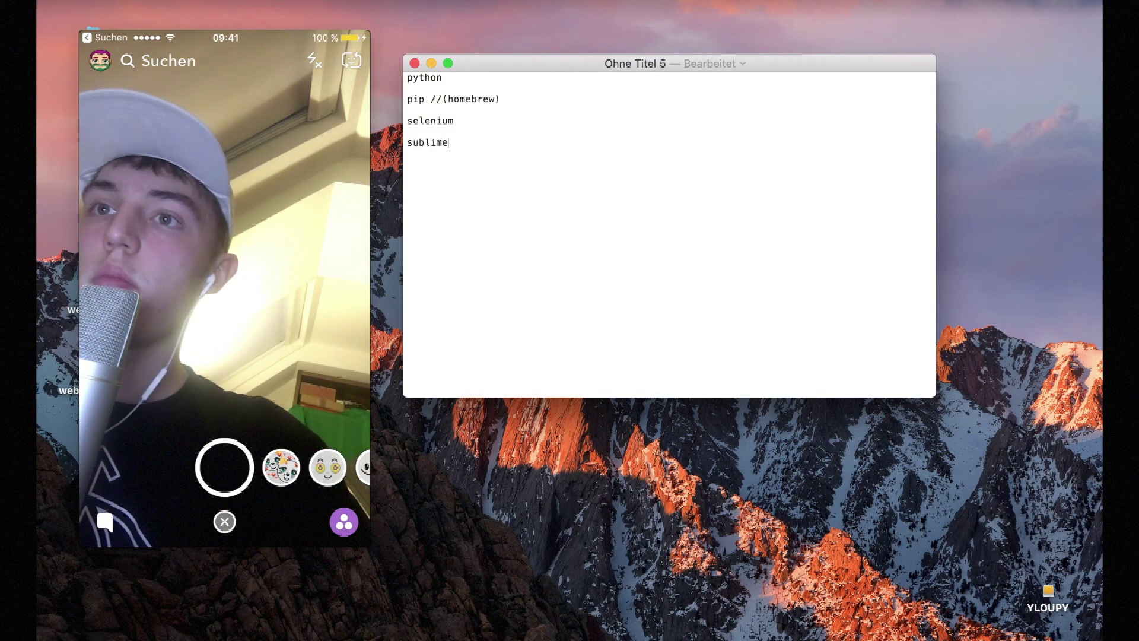
text(sublime text)
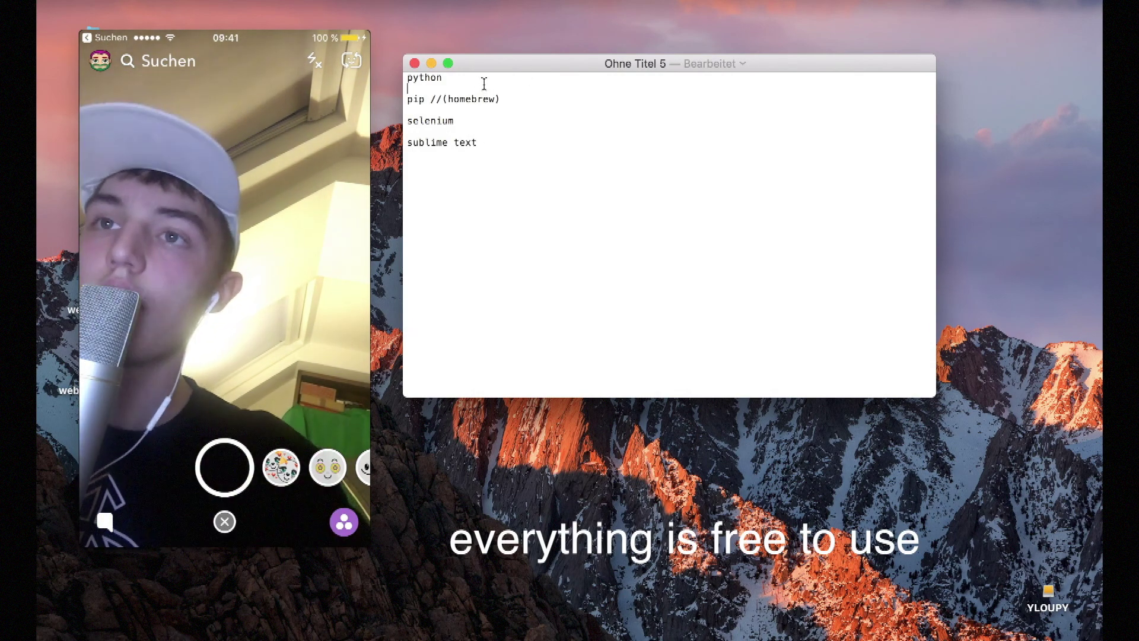
- Review the list entries and delete the stray 'www' text after sublime text
triple_click(435, 80)
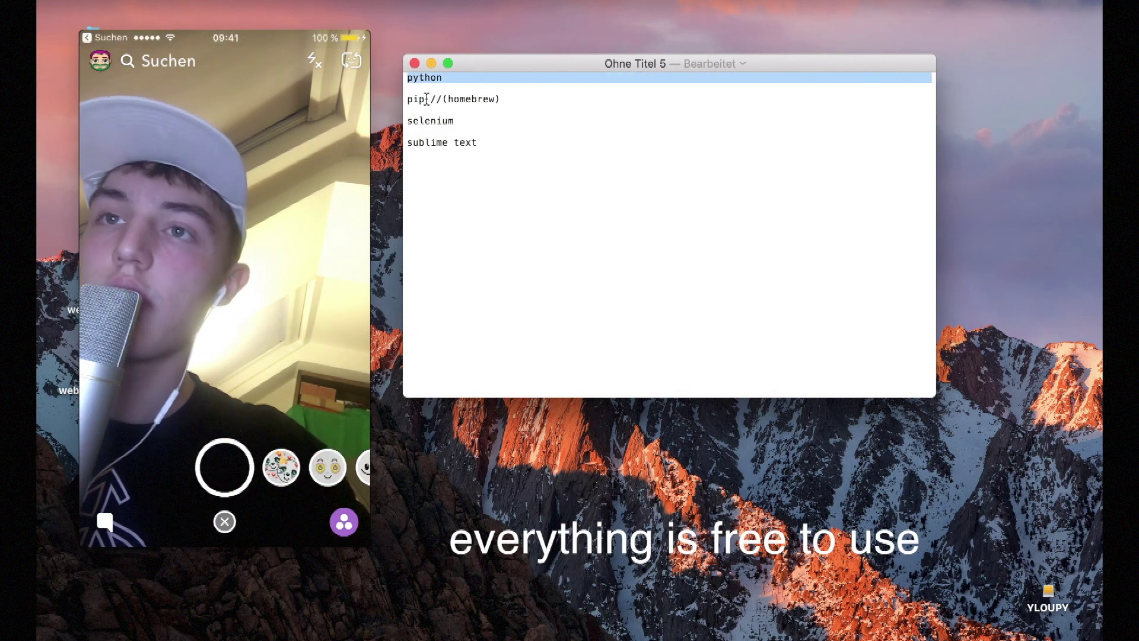
drag(476, 118, 394, 117)
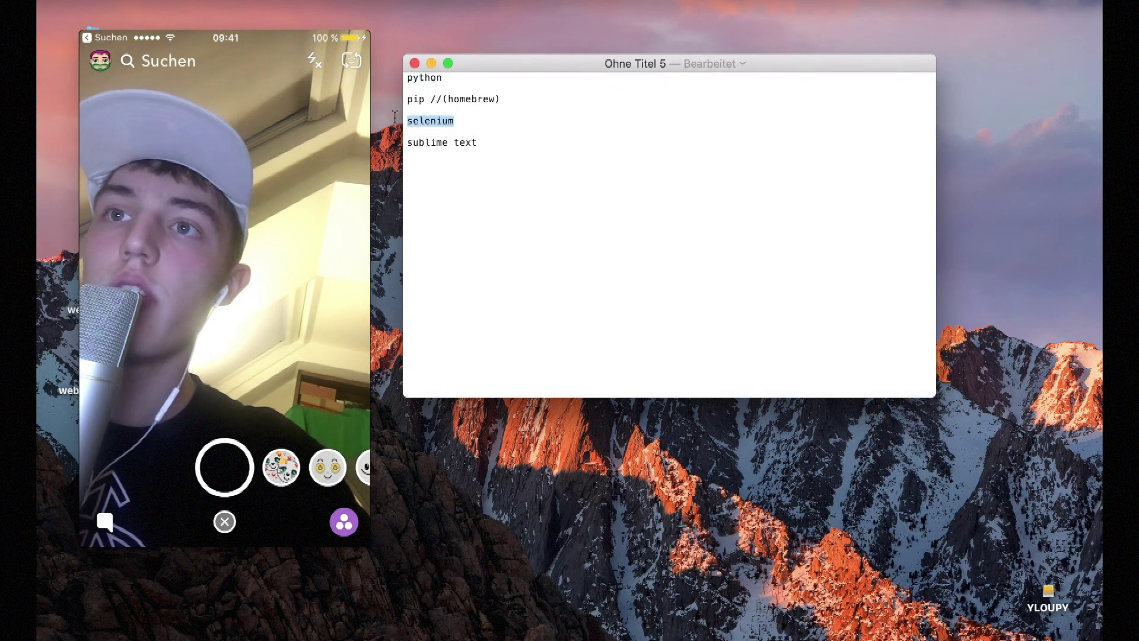
double_click(432, 78)
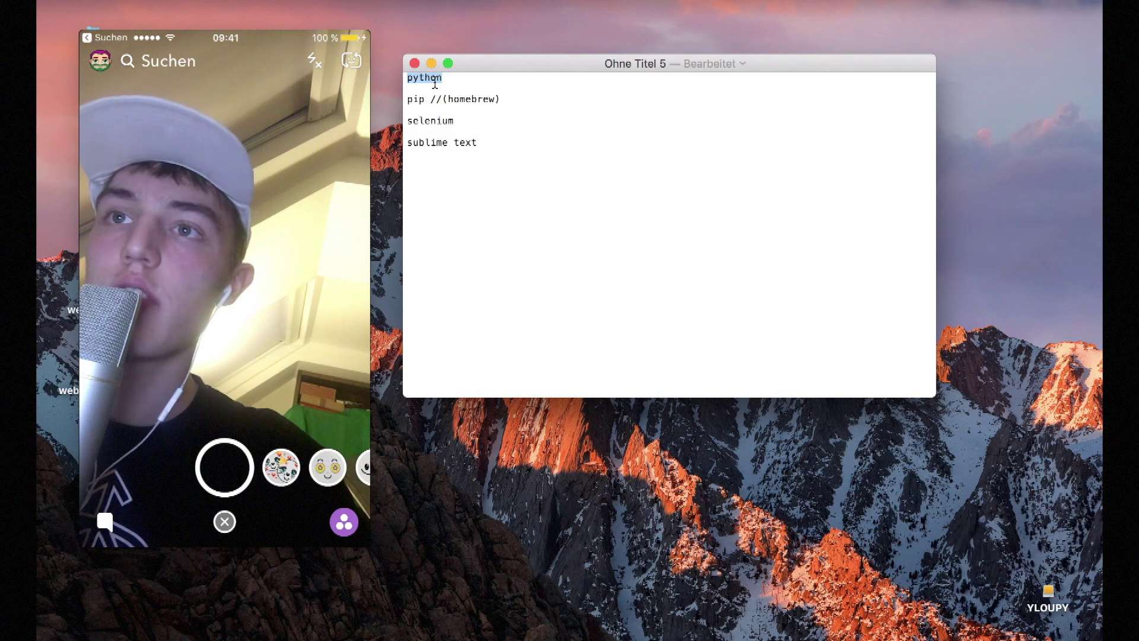
click(554, 161)
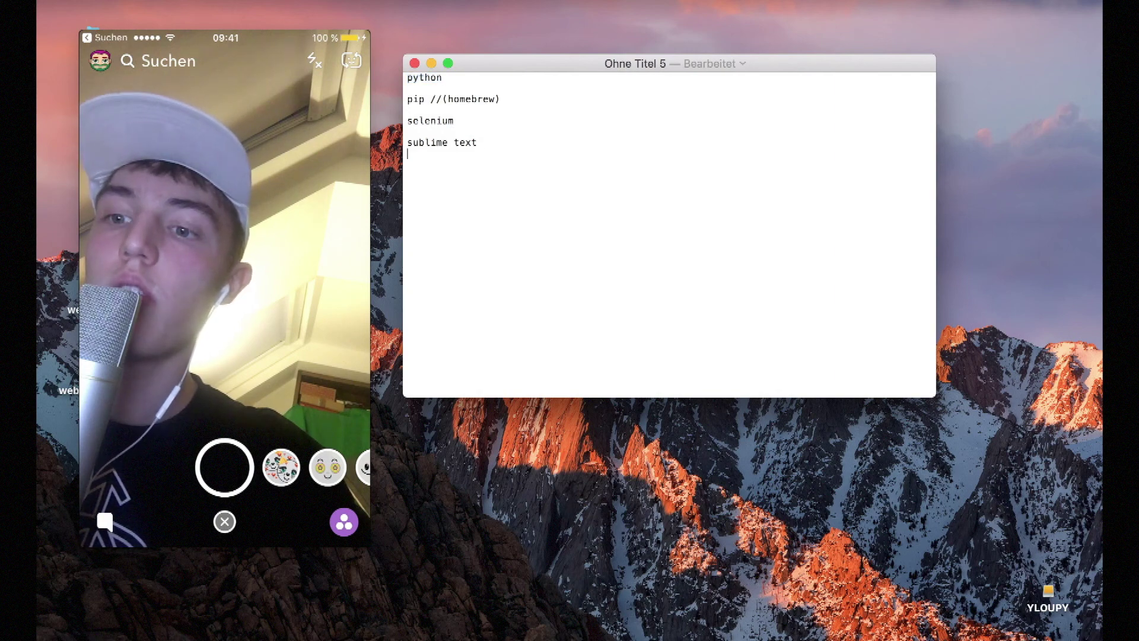
drag(486, 161, 388, 161)
key(BackSpace)
double_click(431, 121)
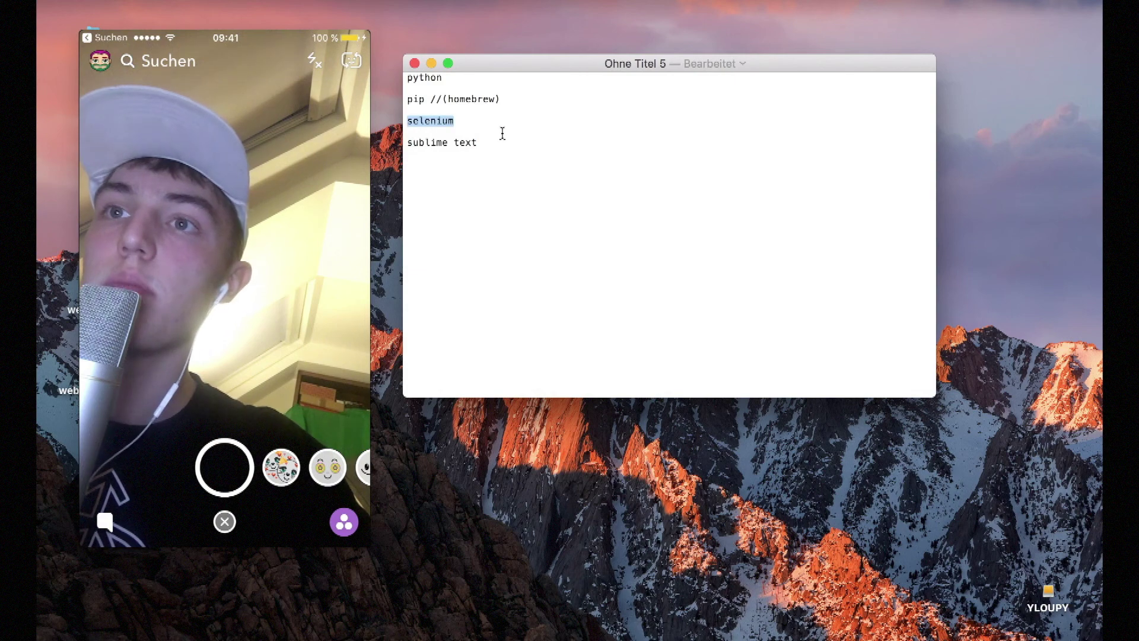
click(451, 123)
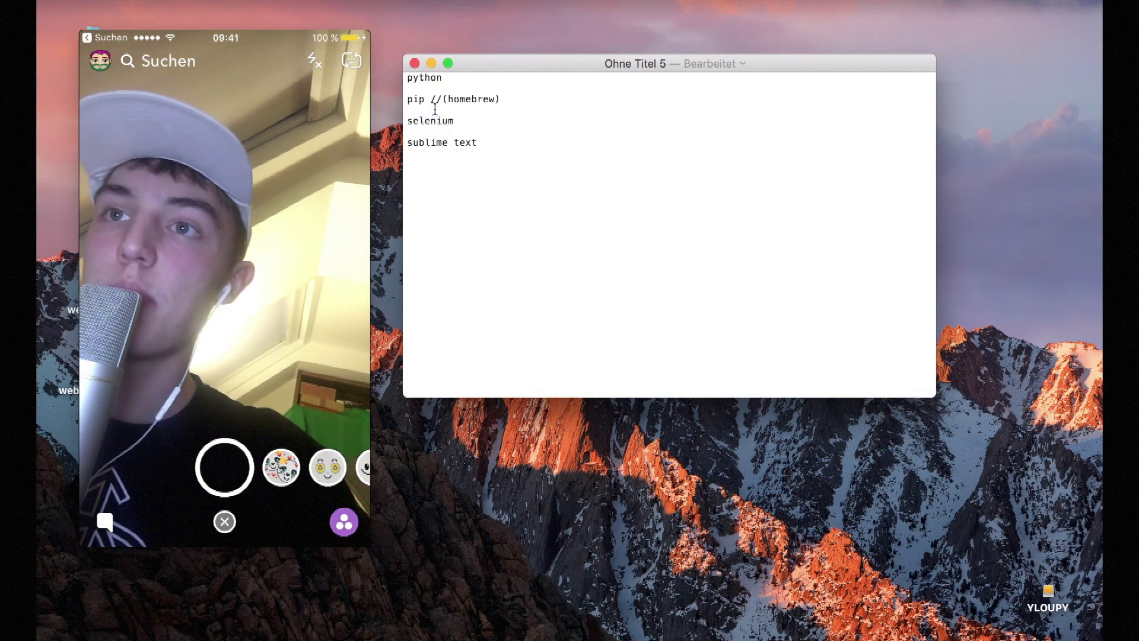
double_click(419, 101)
drag(450, 99, 515, 99)
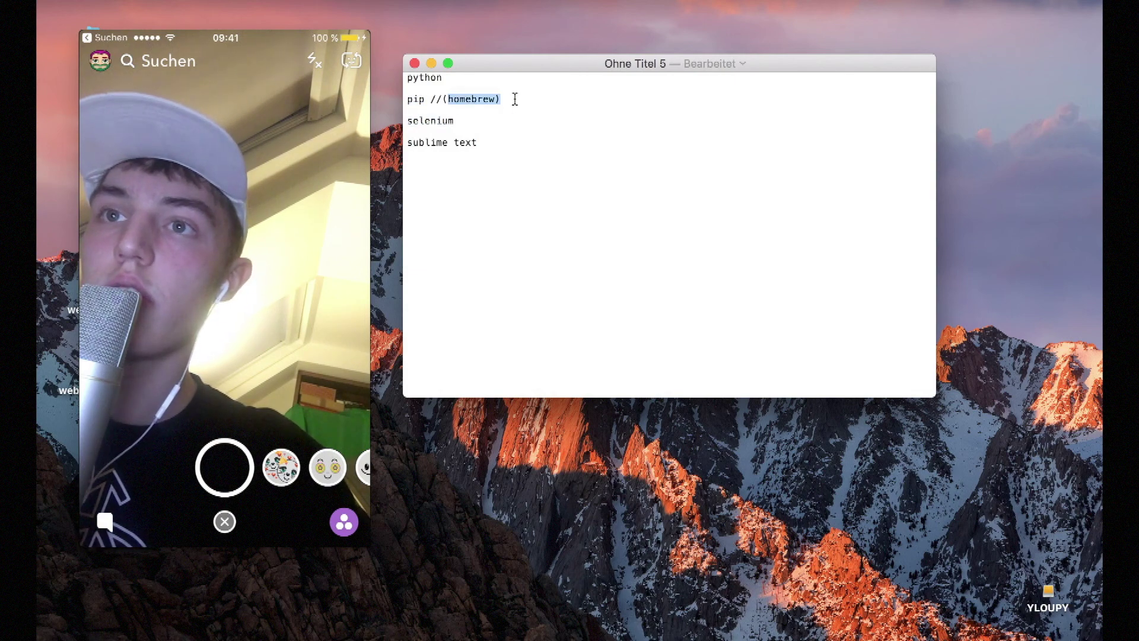
click(499, 107)
double_click(417, 100)
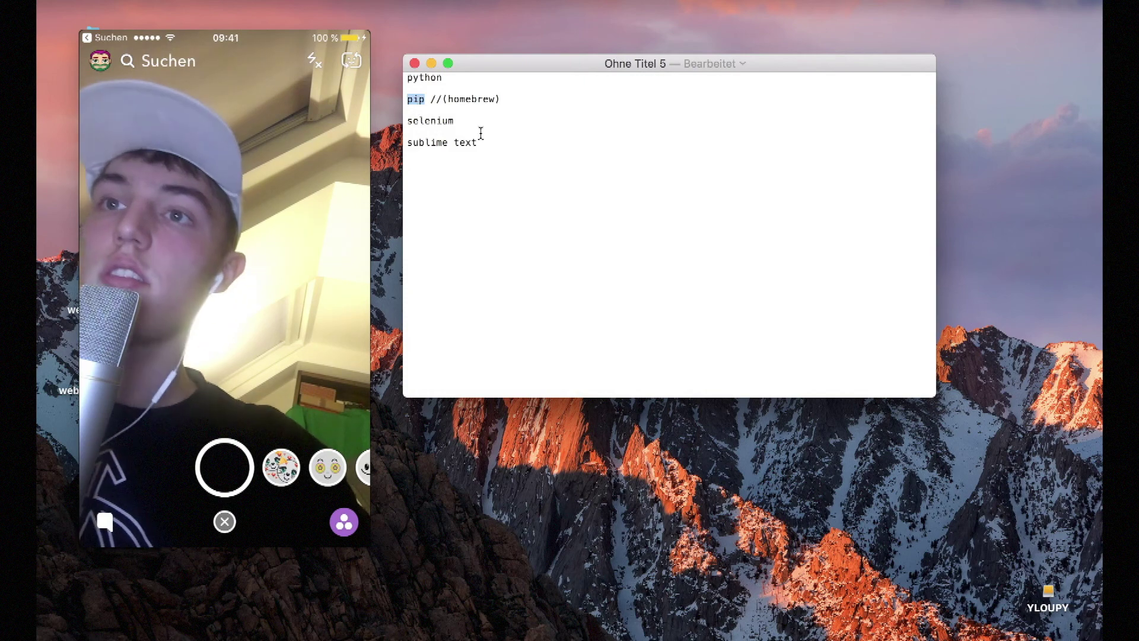
triple_click(493, 147)
click(463, 167)
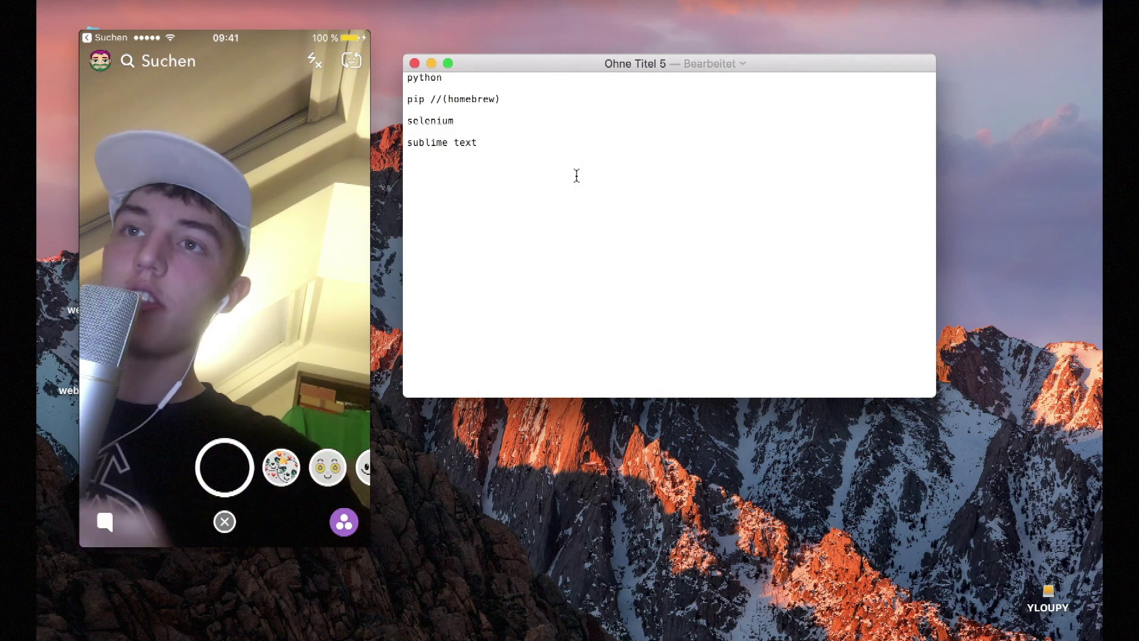
- Insert a new 'mac > windows' line directly below python
double_click(467, 79)
click(466, 74)
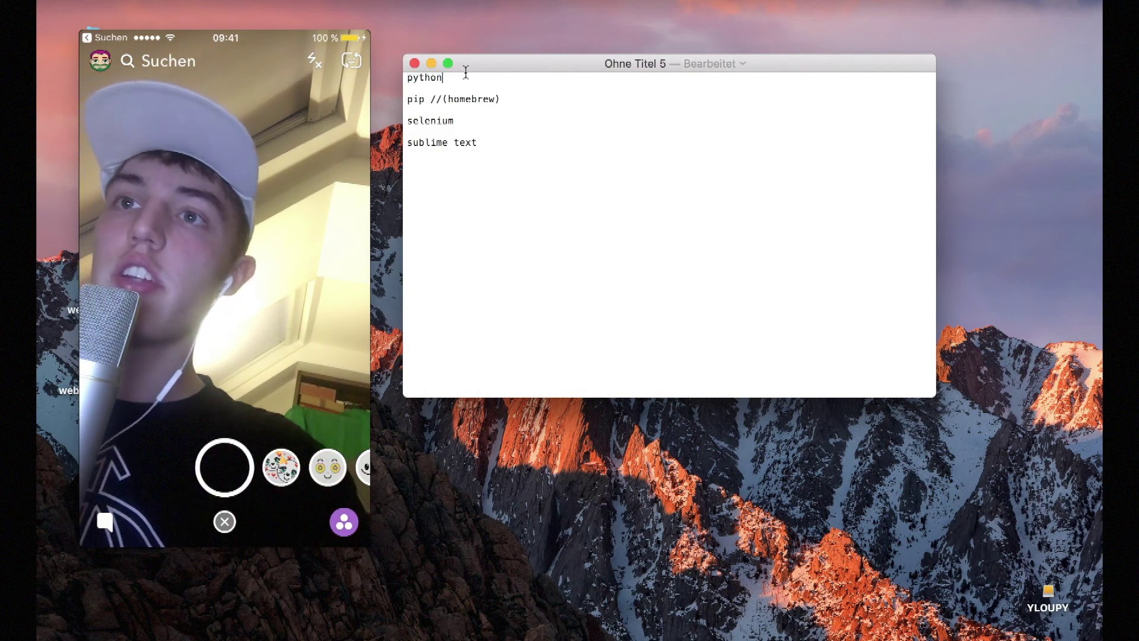
key(Return)
key(Return)
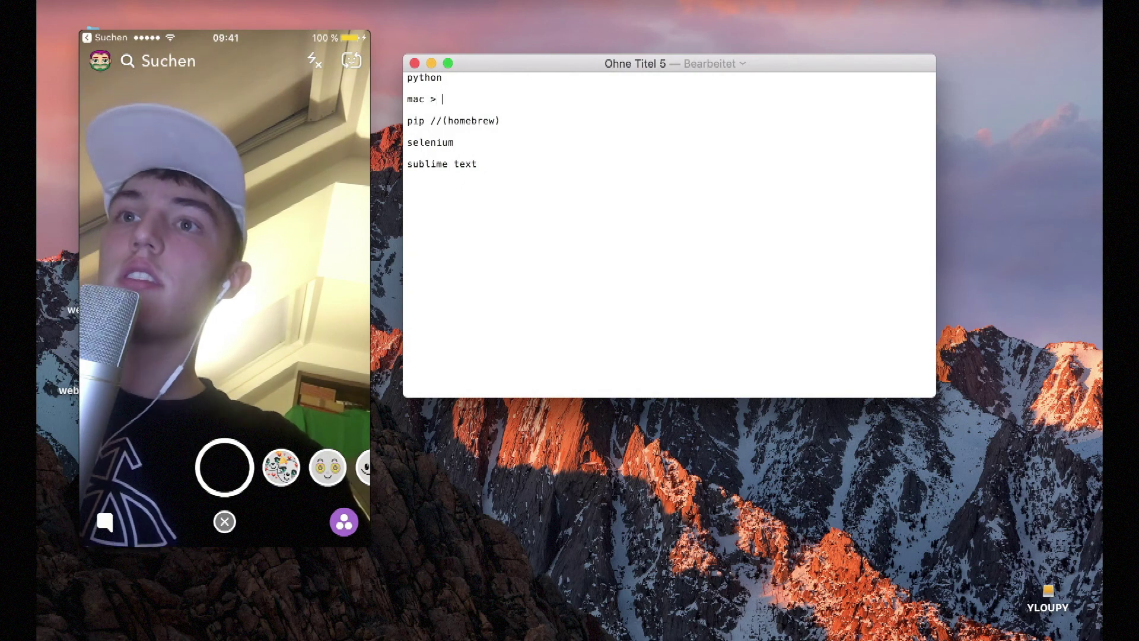
text(mac > wun)
key(BackSpace)
key(BackSpace)
text(dows)
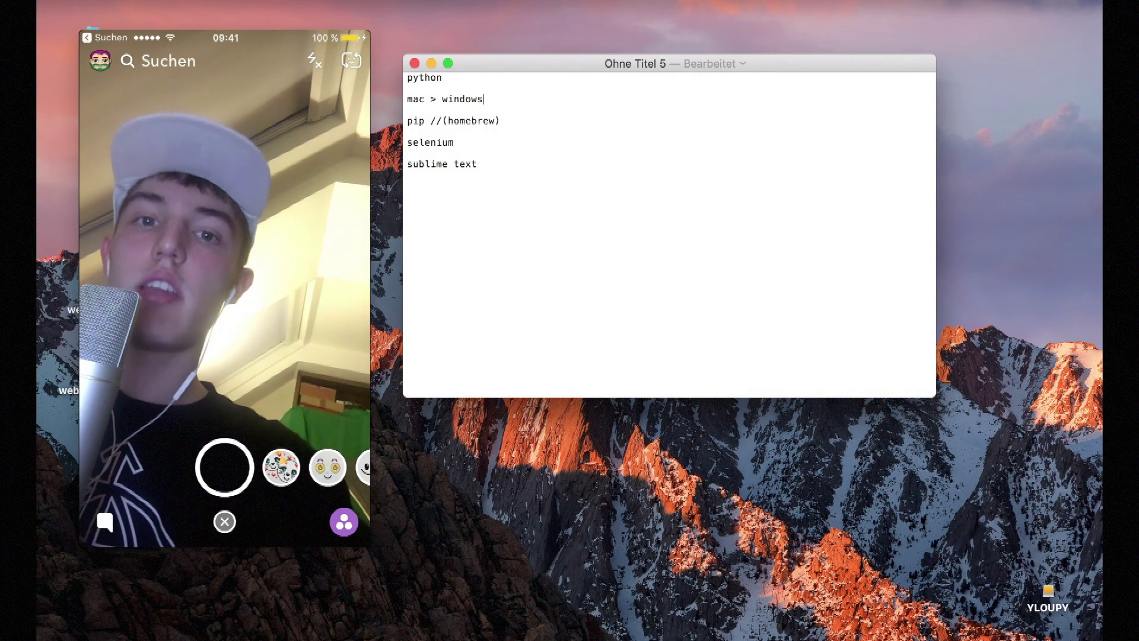
mouse_move(400, 634)
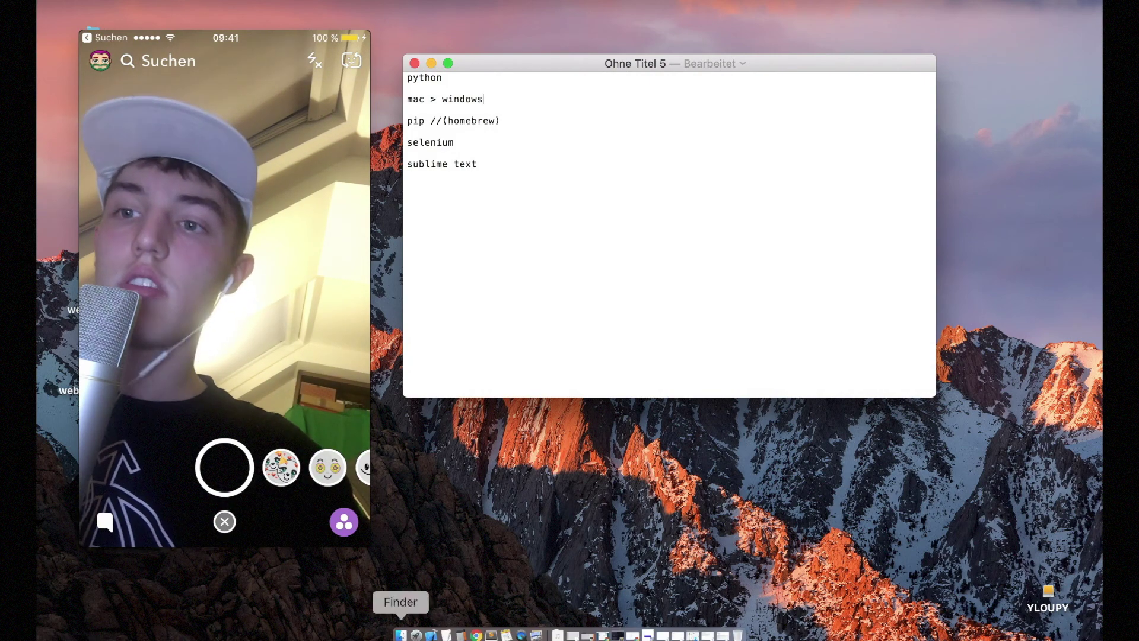
- Browse YLOUPY > FCPRO > Final Cut Original Media > 2017-10-10 and open 'install on windows.mp4'
click(401, 635)
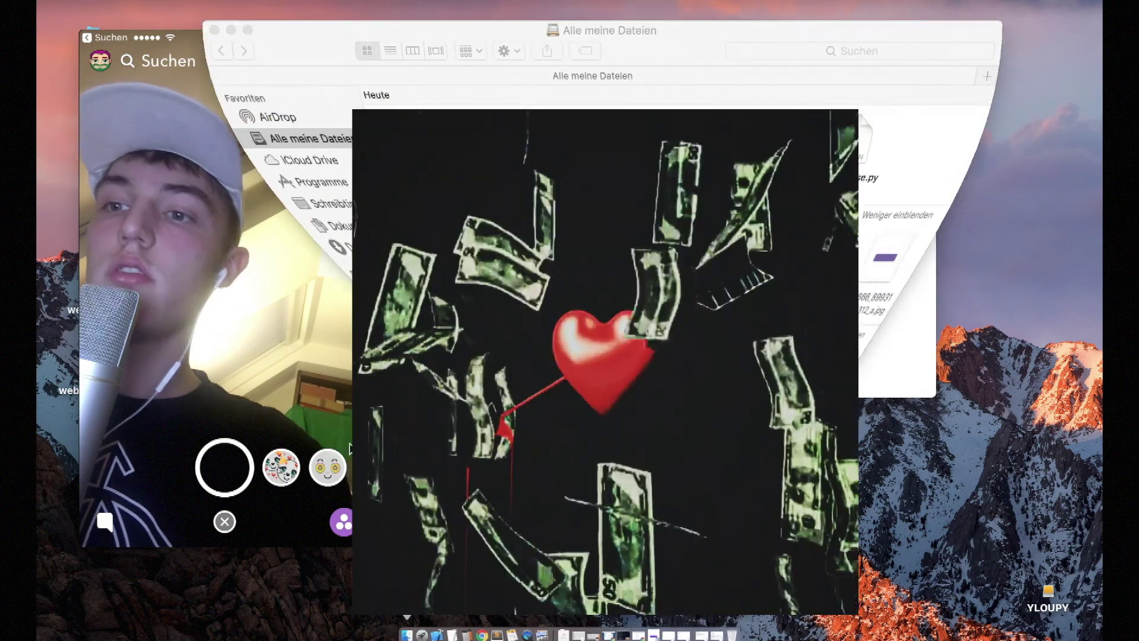
click(266, 313)
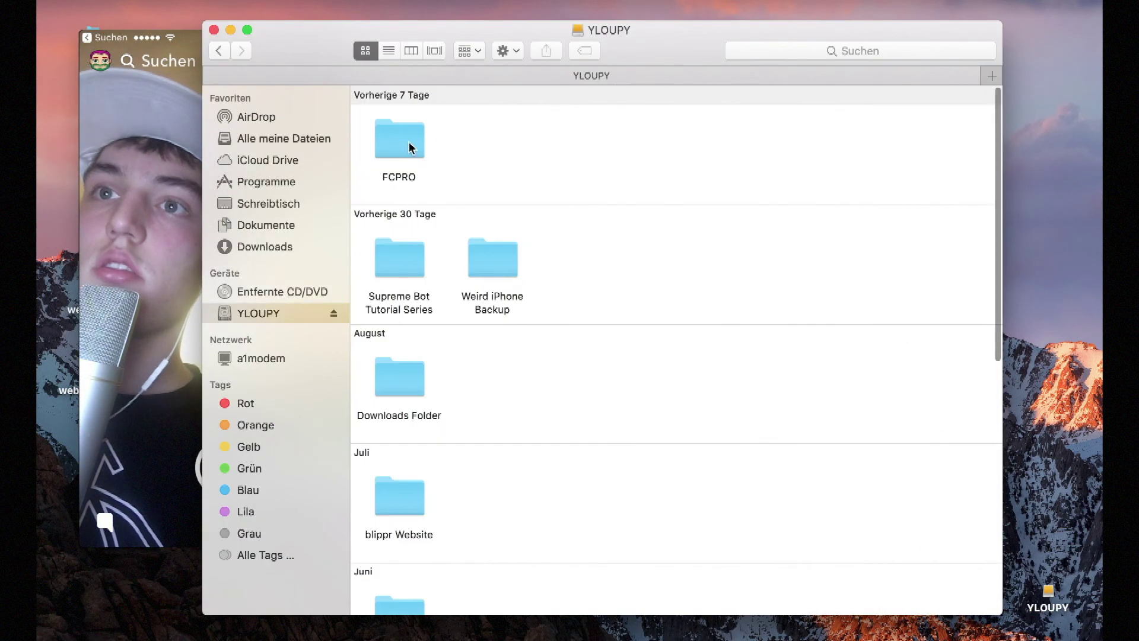
double_click(408, 147)
double_click(400, 125)
double_click(399, 123)
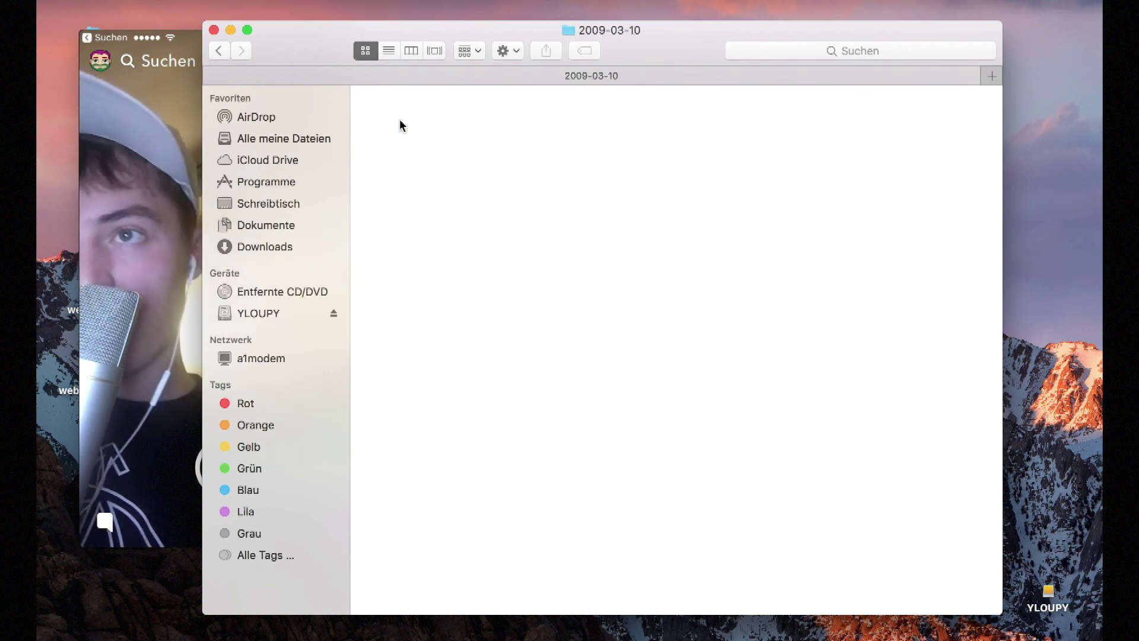
click(219, 50)
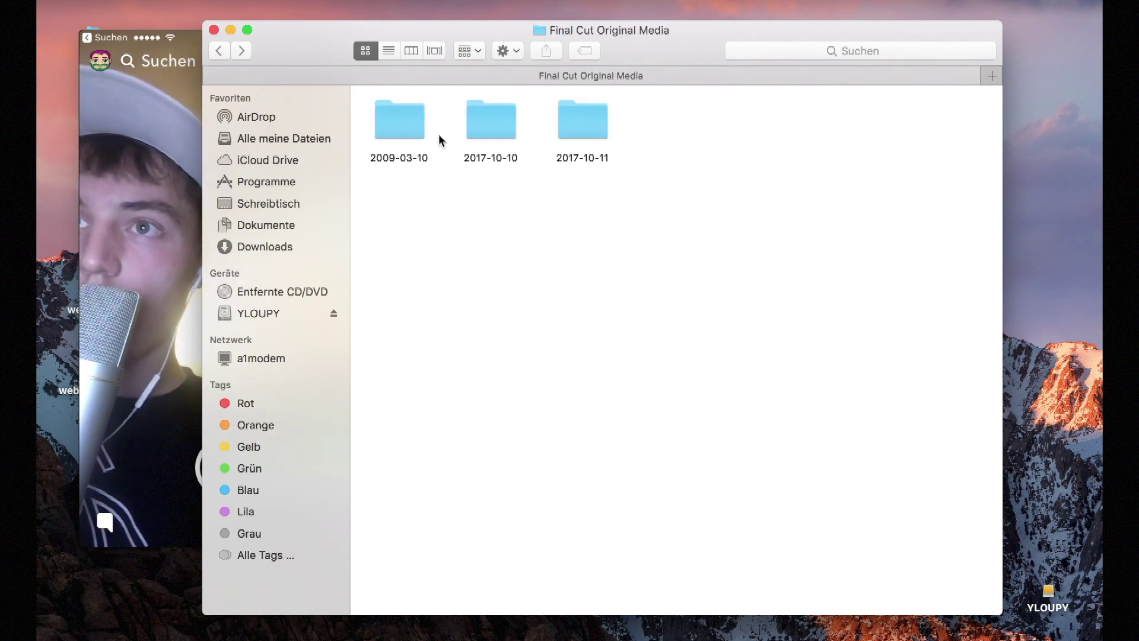
double_click(490, 127)
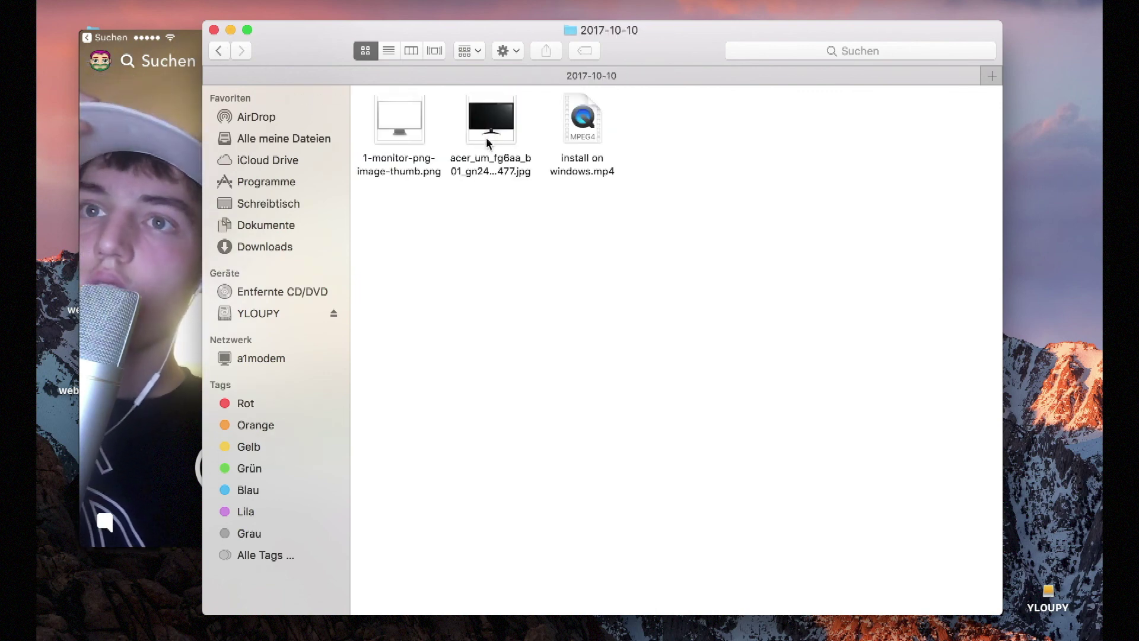
click(592, 171)
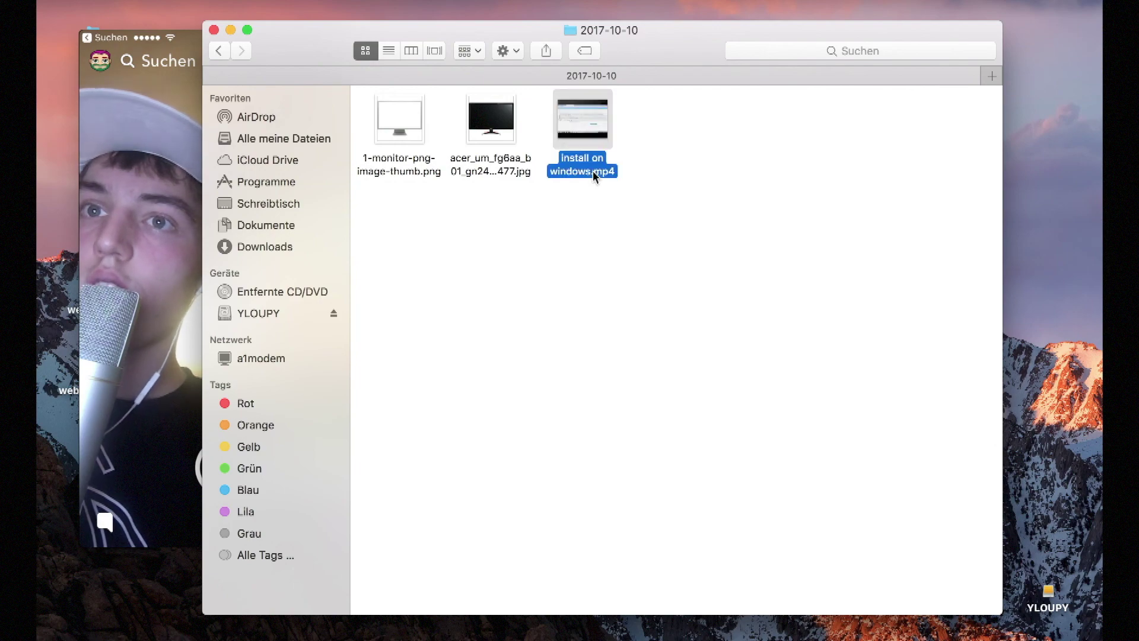
double_click(592, 170)
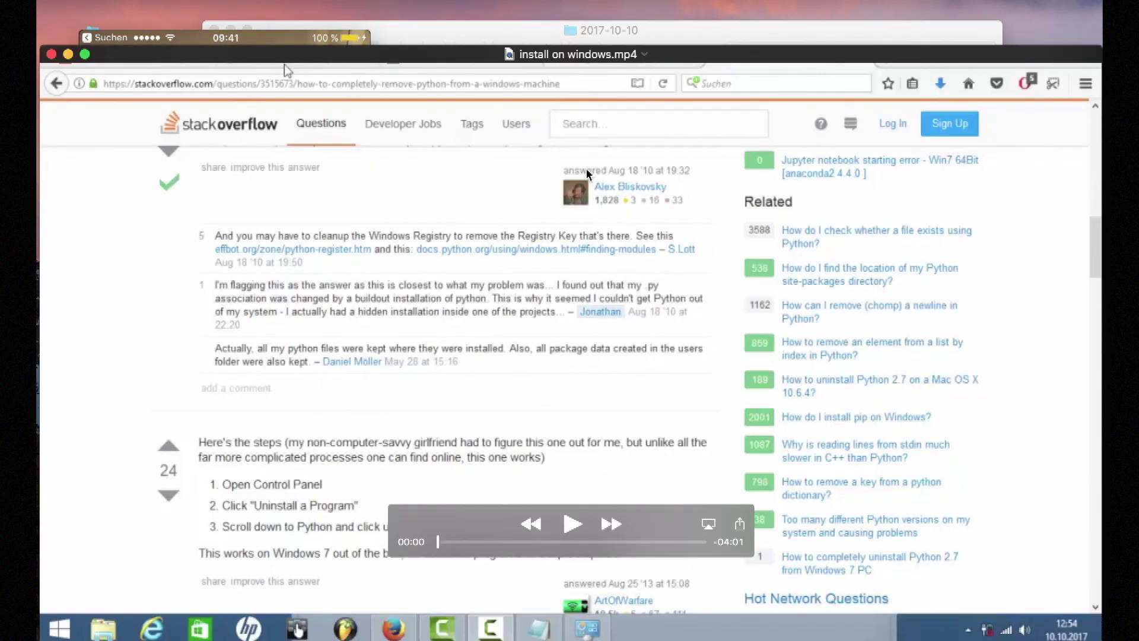
- Rearrange the player window, close Finder with Cmd+W, enlarge the video and rewind near the start
drag(159, 46, 461, 32)
drag(309, 47, 258, 29)
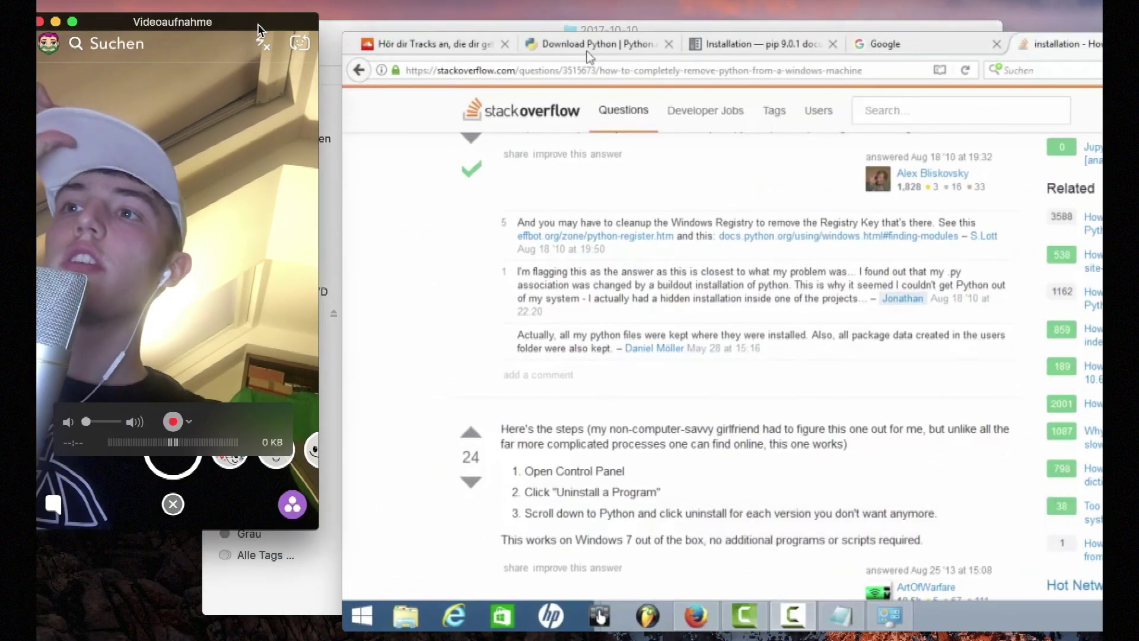
drag(344, 35, 629, 194)
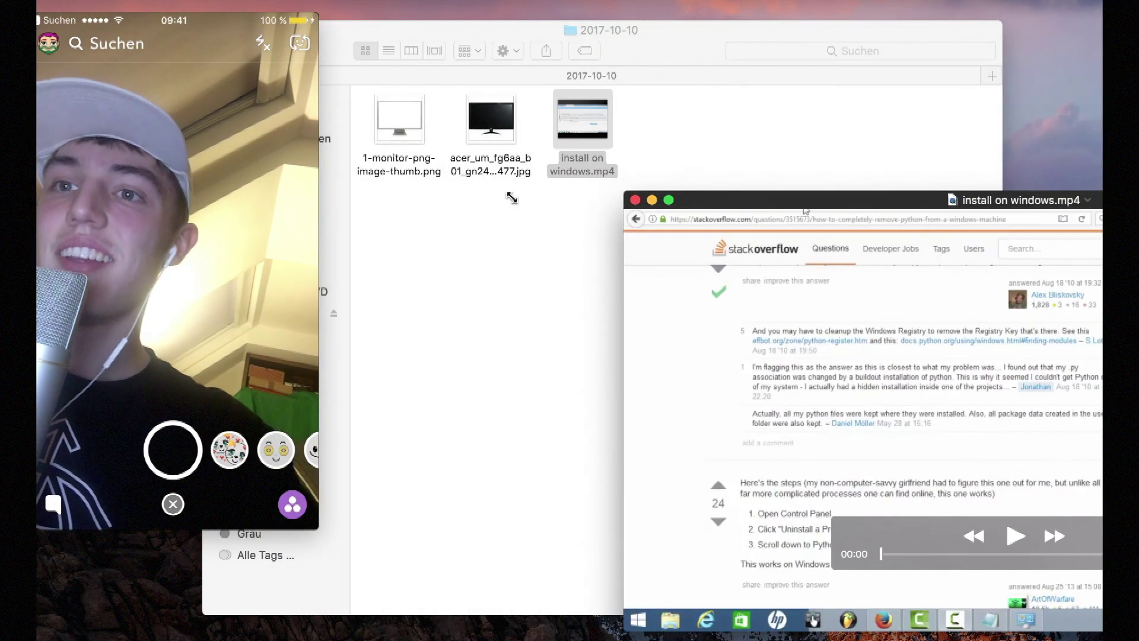
click(365, 21)
key(super+w)
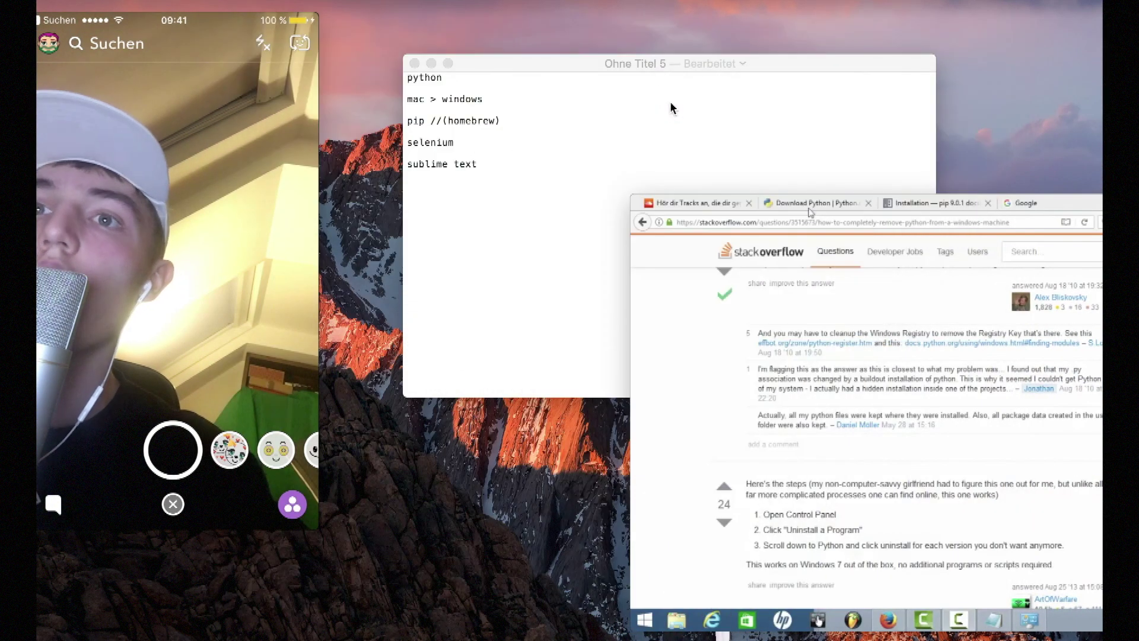
drag(631, 195, 295, 40)
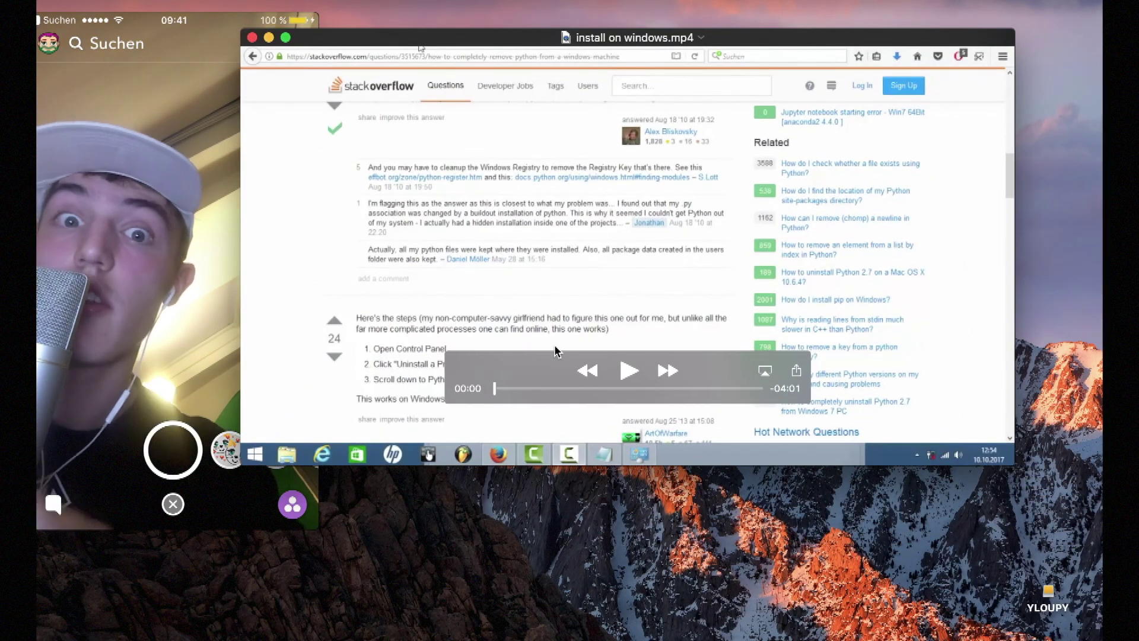
drag(496, 387, 497, 392)
- Play briefly, pause at 00:04, skip ahead, and move the controls off the setup dialog
key(space)
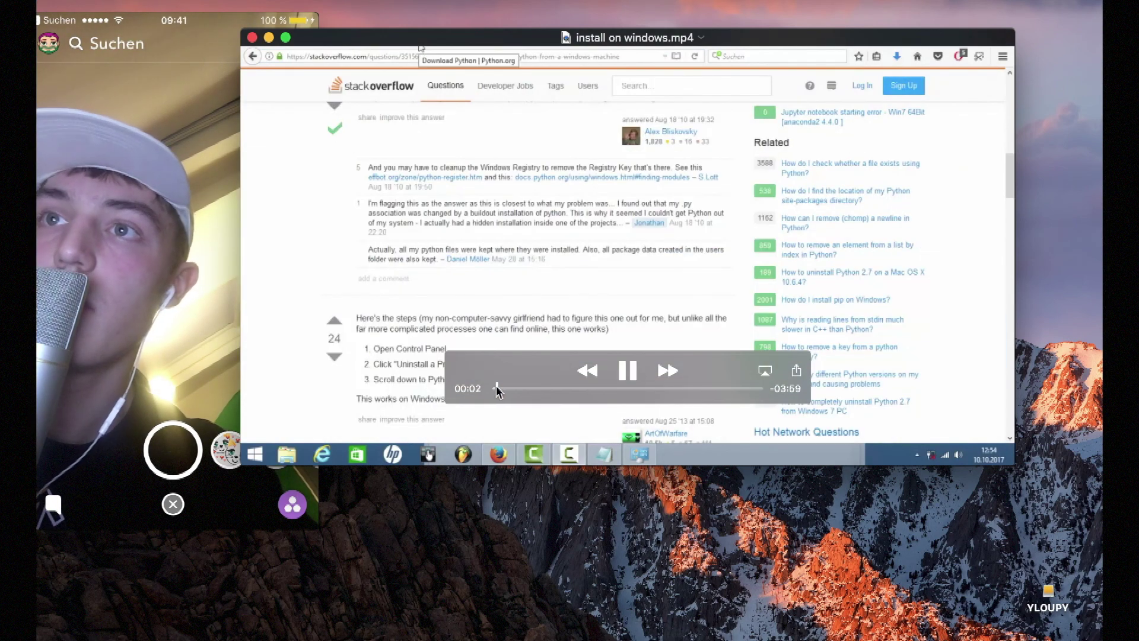
key(space)
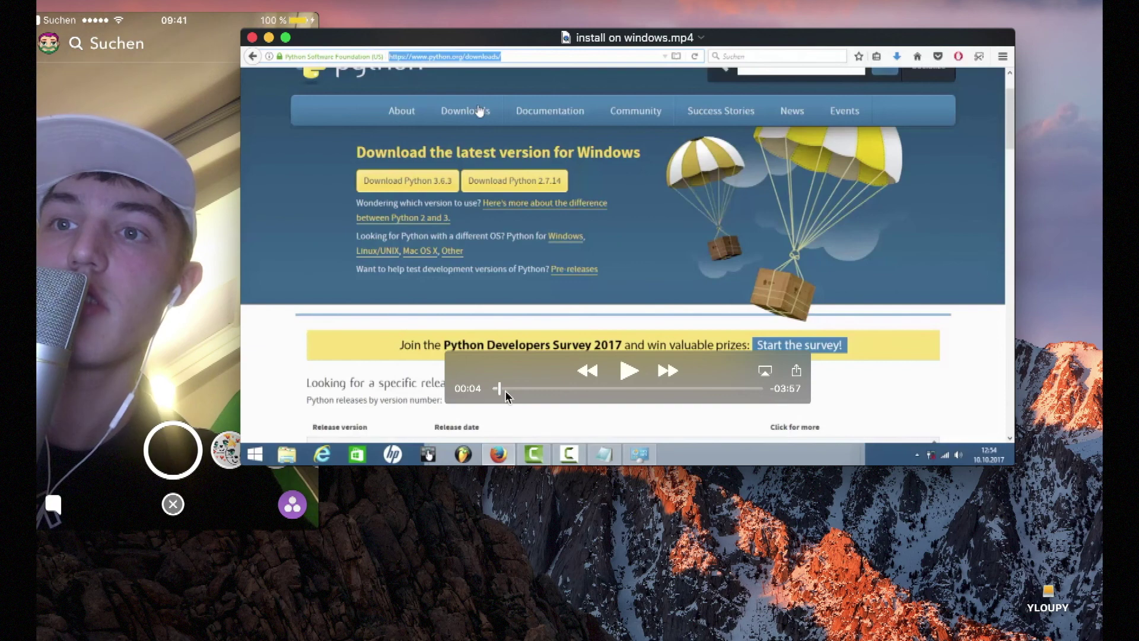
drag(506, 391, 572, 385)
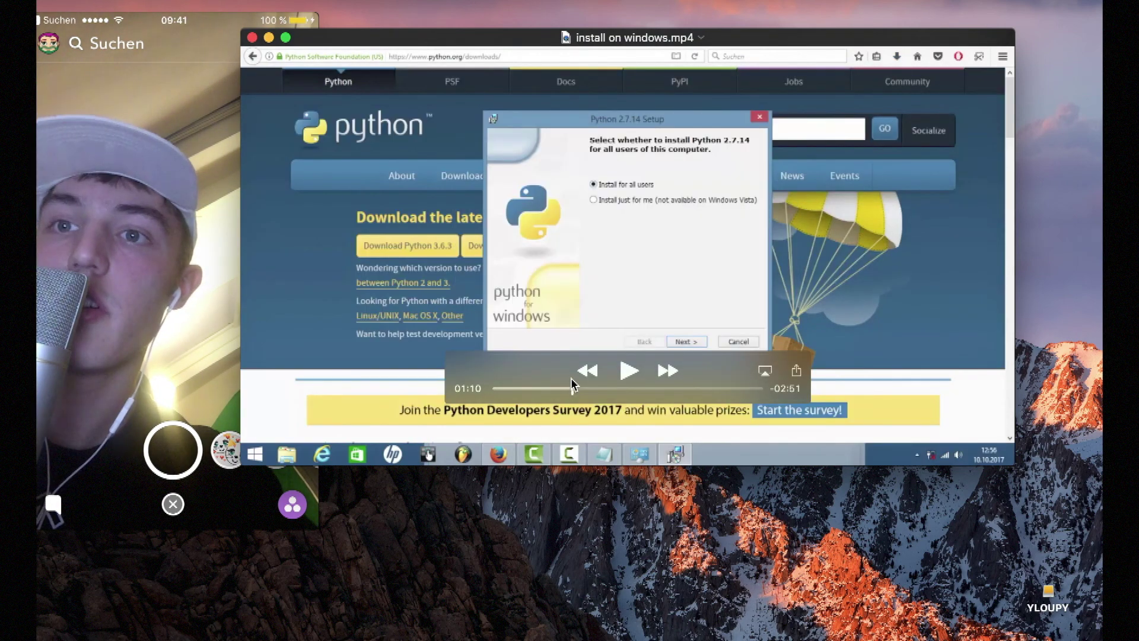
drag(694, 363, 419, 580)
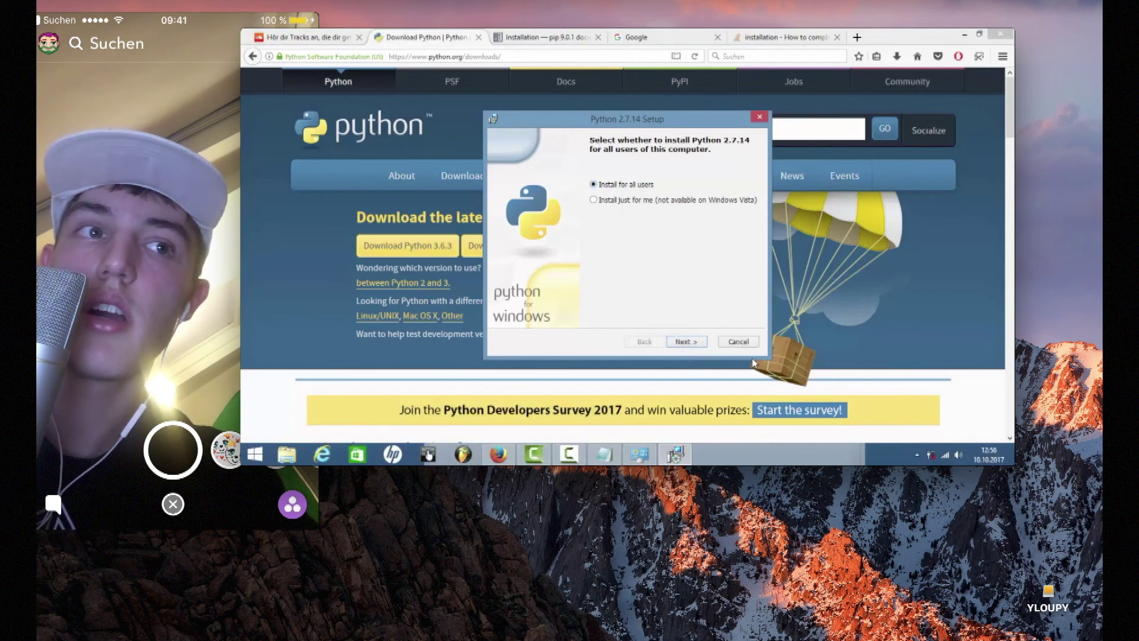
- Jump to the cmd section and watch Python 2.7.13 start, pausing at 01:44
mouse_move(697, 329)
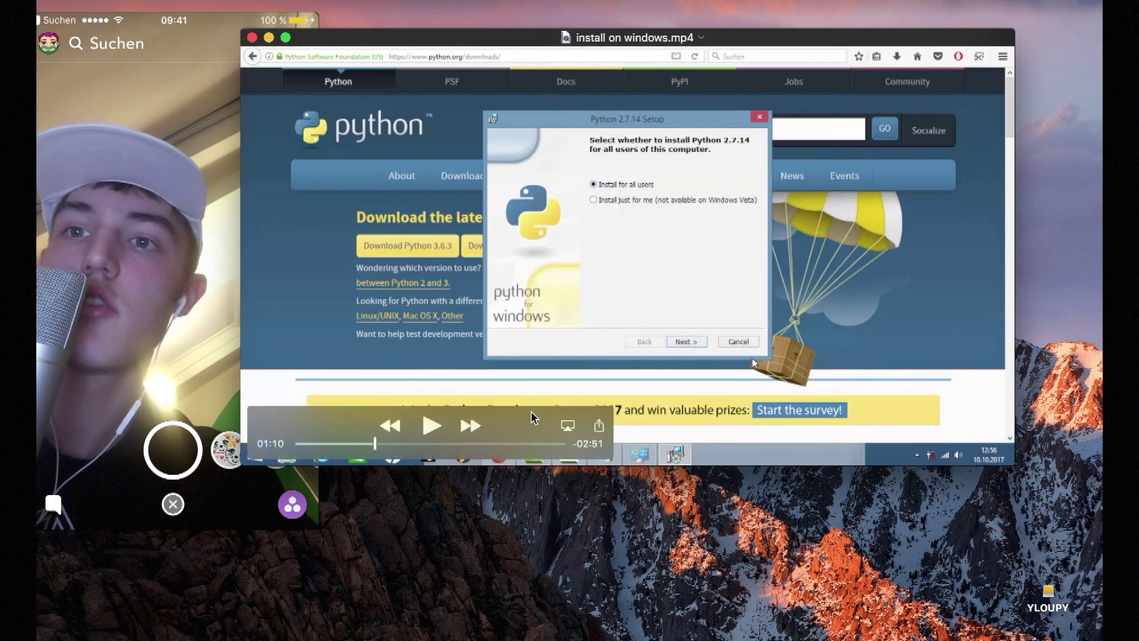
drag(391, 448, 625, 149)
key(space)
key(space)
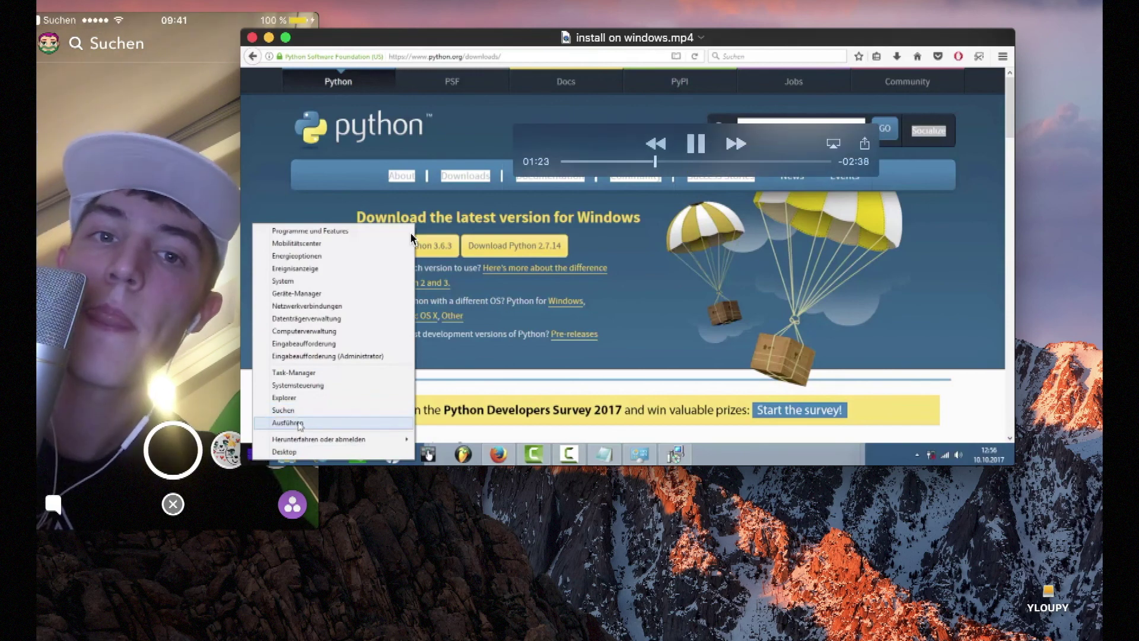
key(space)
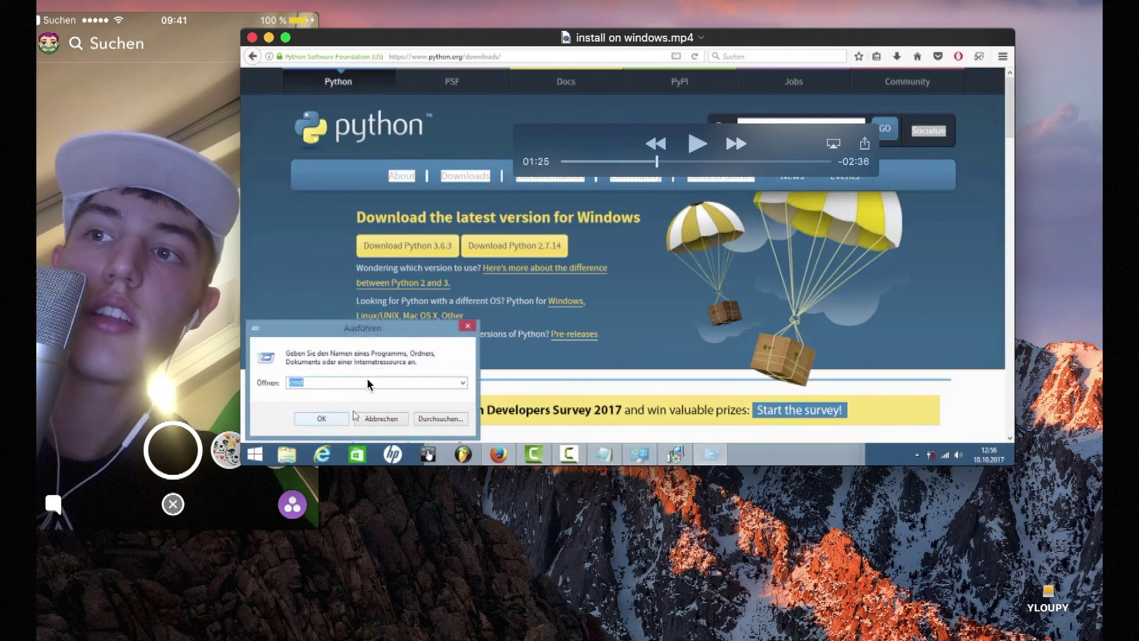
key(space)
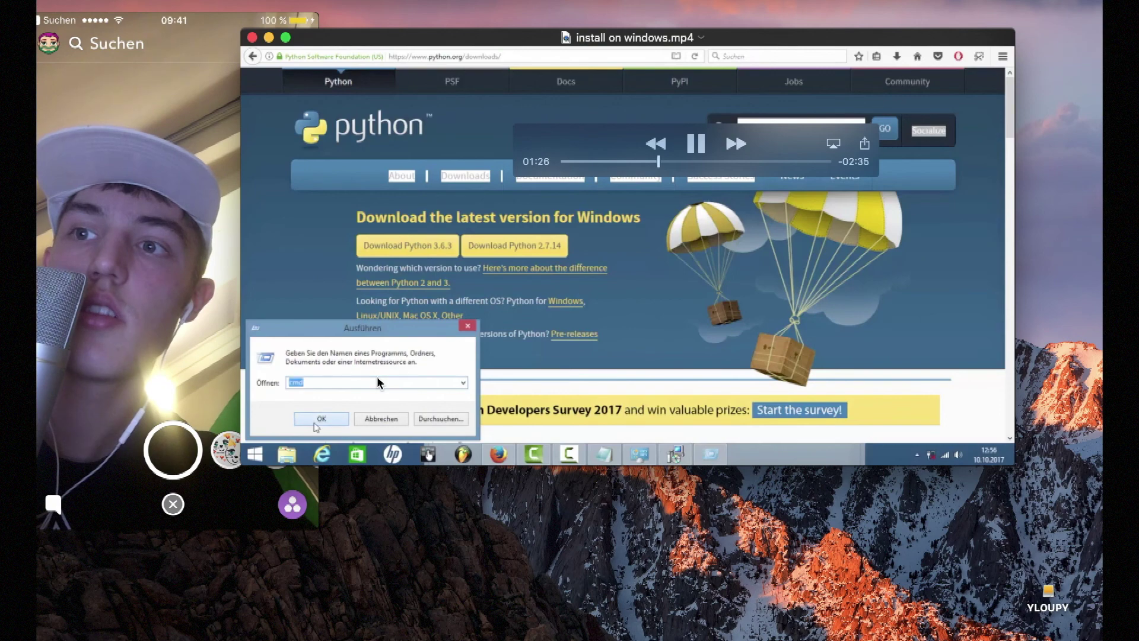
drag(598, 142, 694, 424)
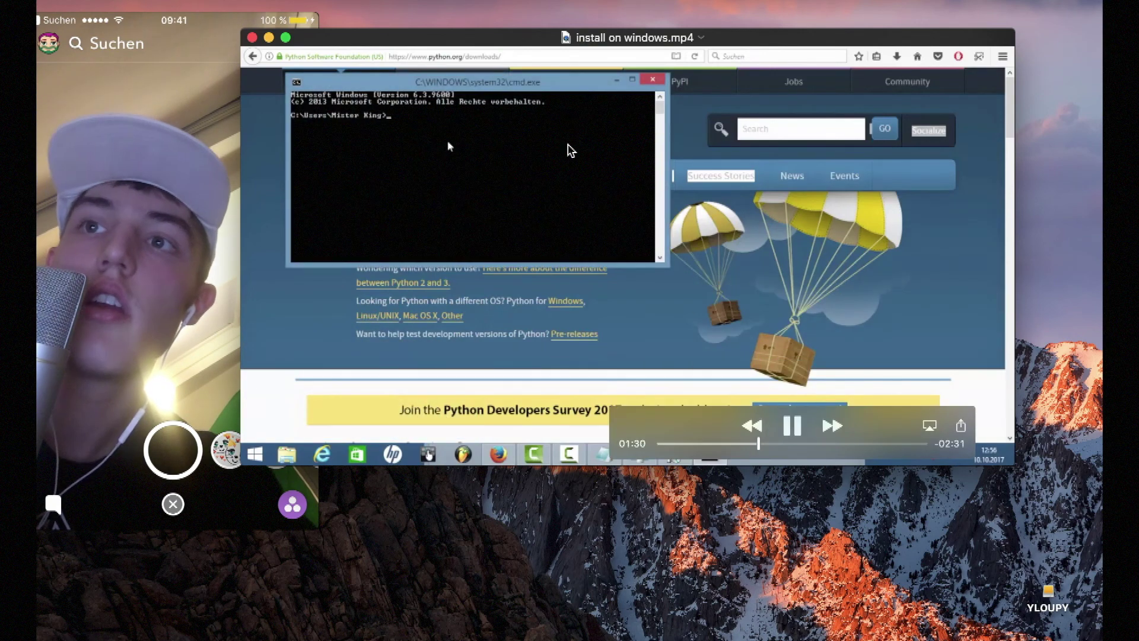
key(space)
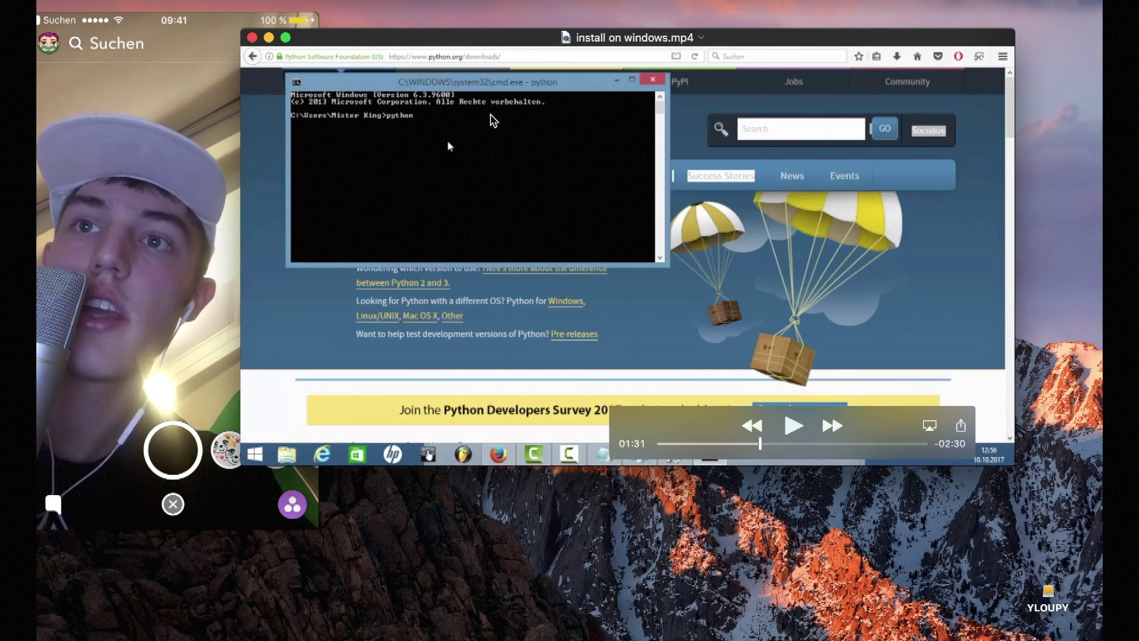
key(space)
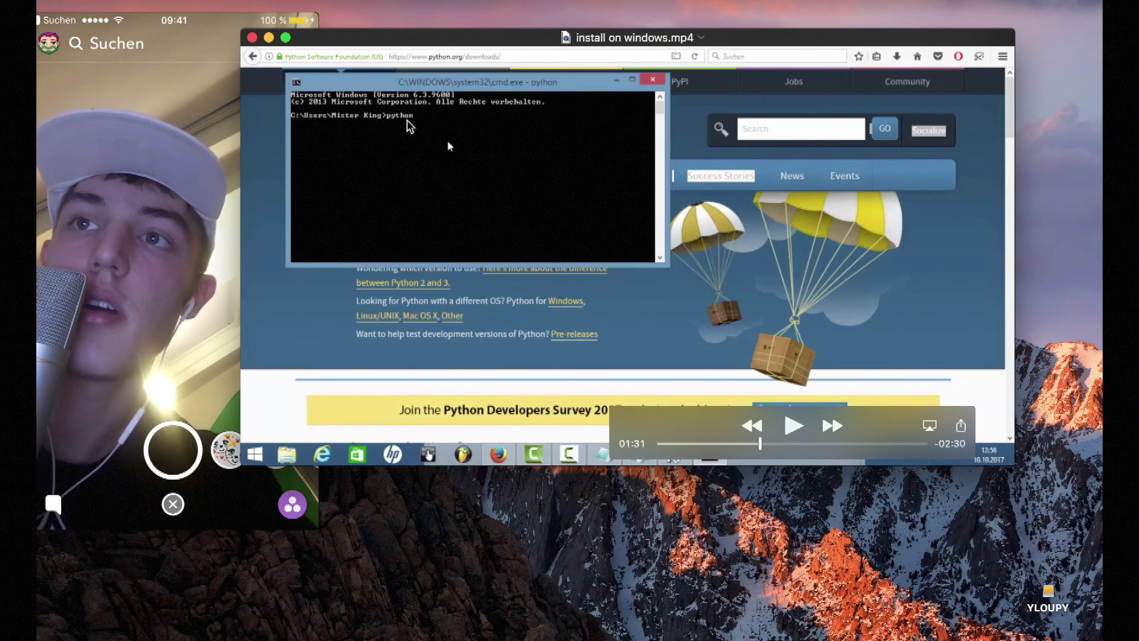
key(space)
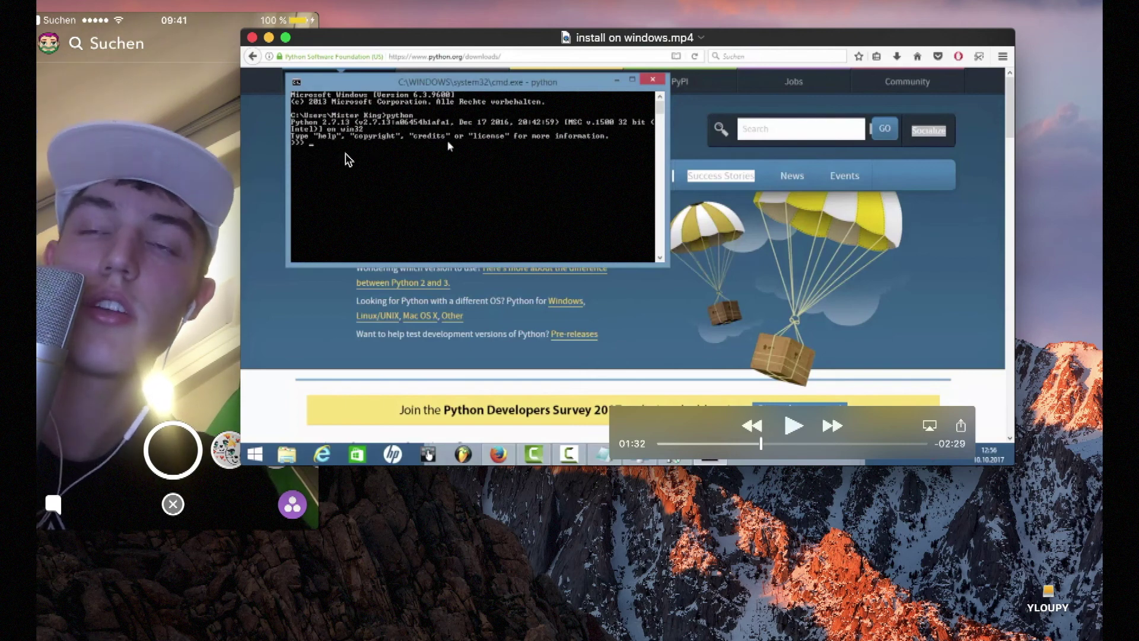
key(space)
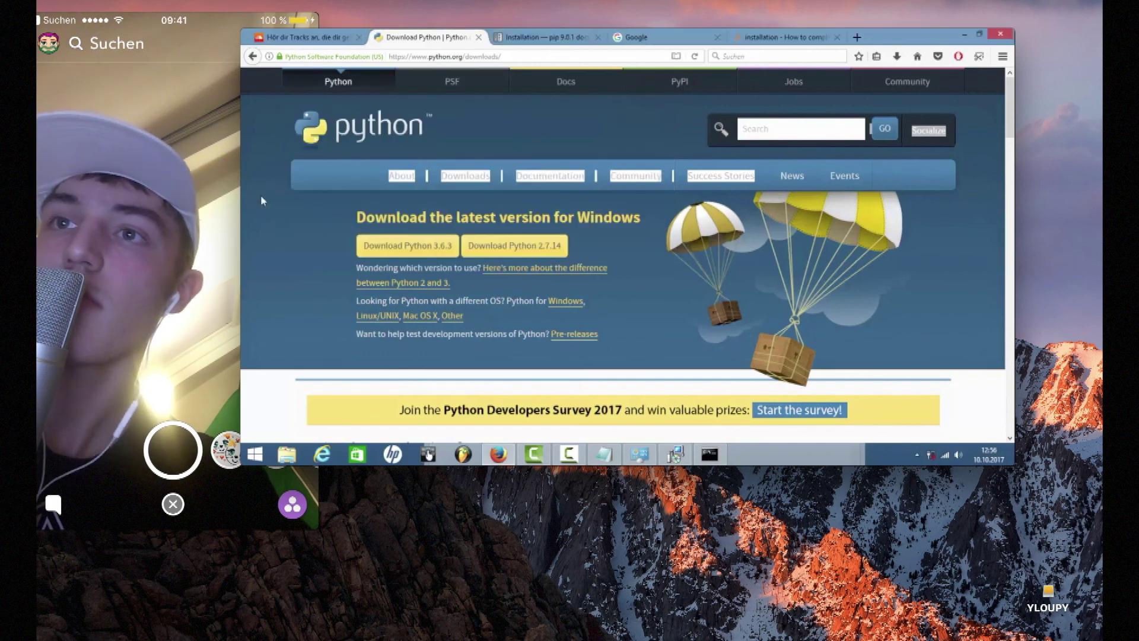
key(space)
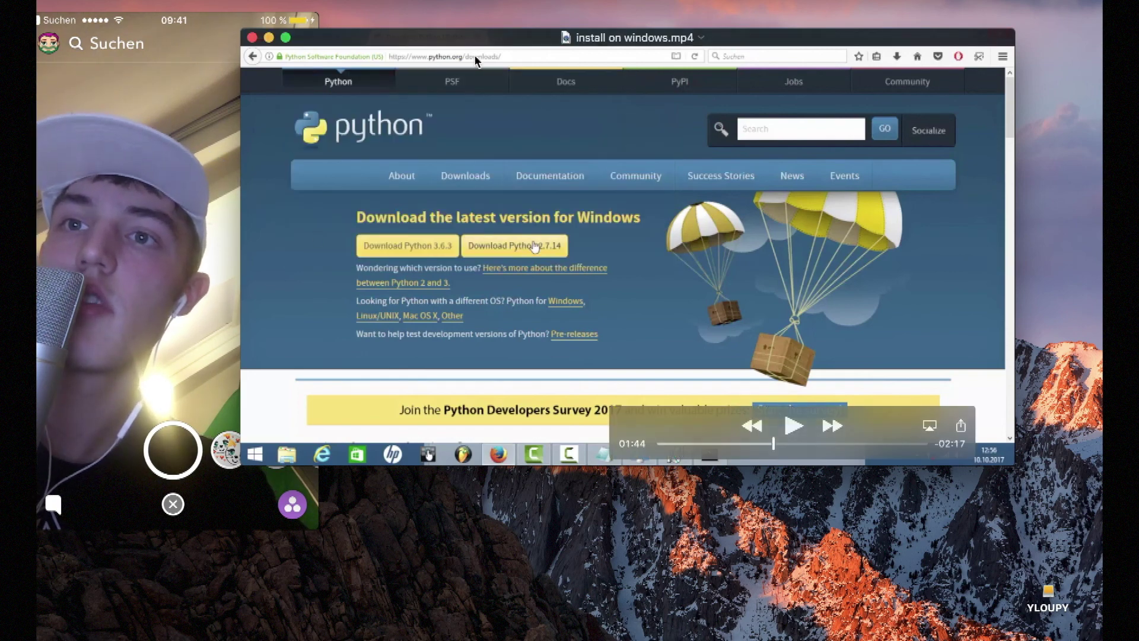
- Minimize the video and launch Terminal via Spotlight, placing it on the right
click(270, 38)
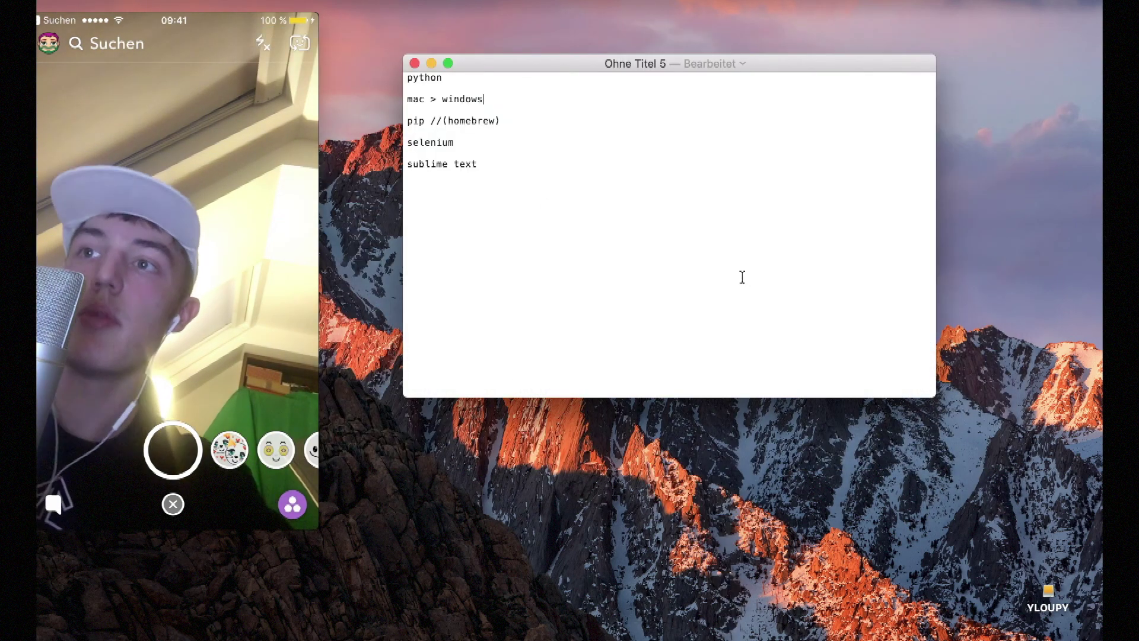
key(super+space)
text(termin)
key(Return)
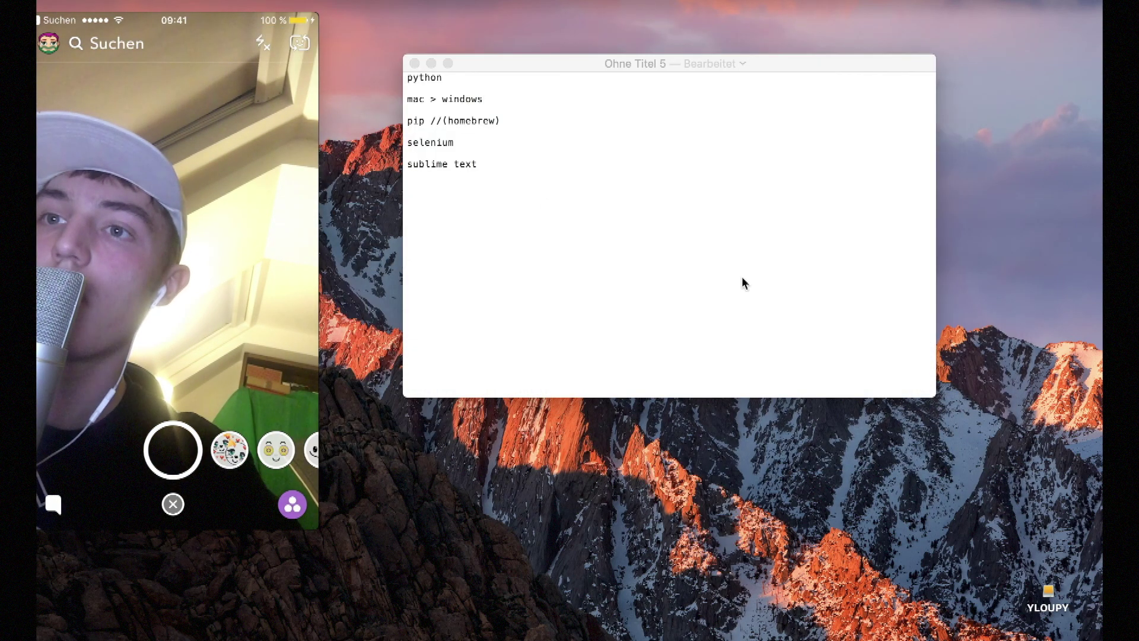
drag(254, 23, 282, 25)
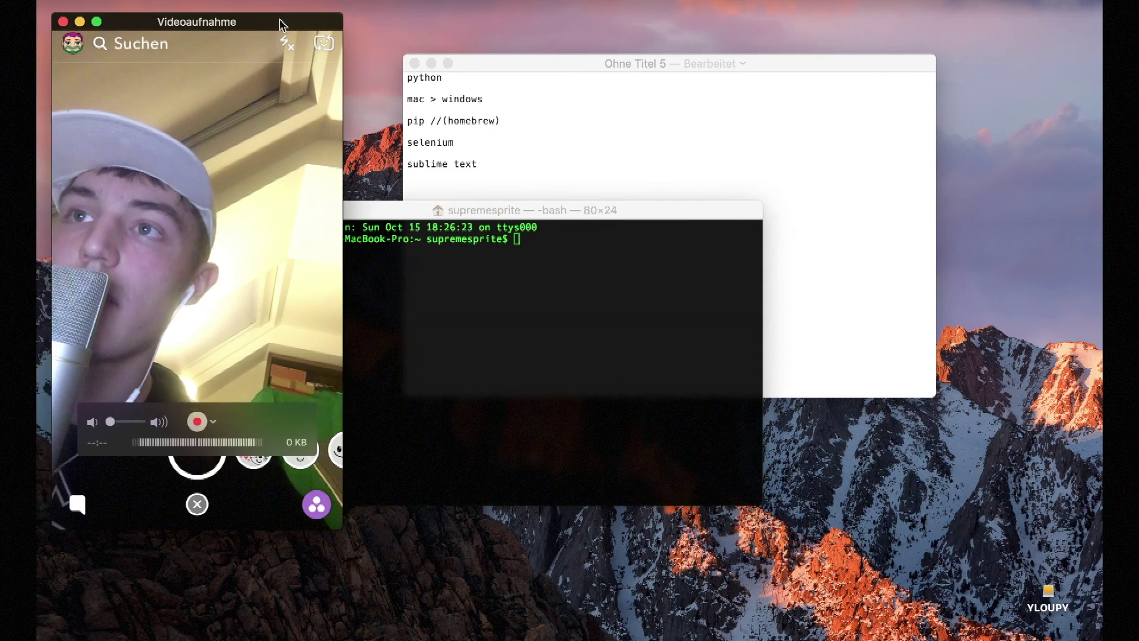
drag(540, 210, 668, 204)
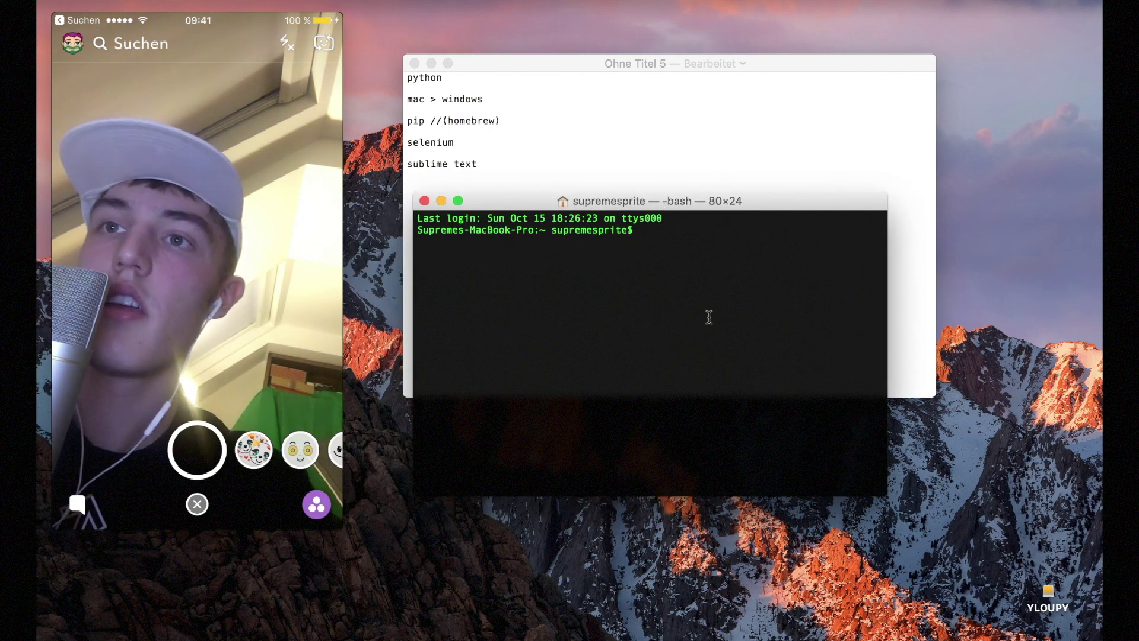
- Quit QuickTime without saving, minimize the recording panel, and reselect install on windows.mp4 from the Dock
mouse_move(475, 636)
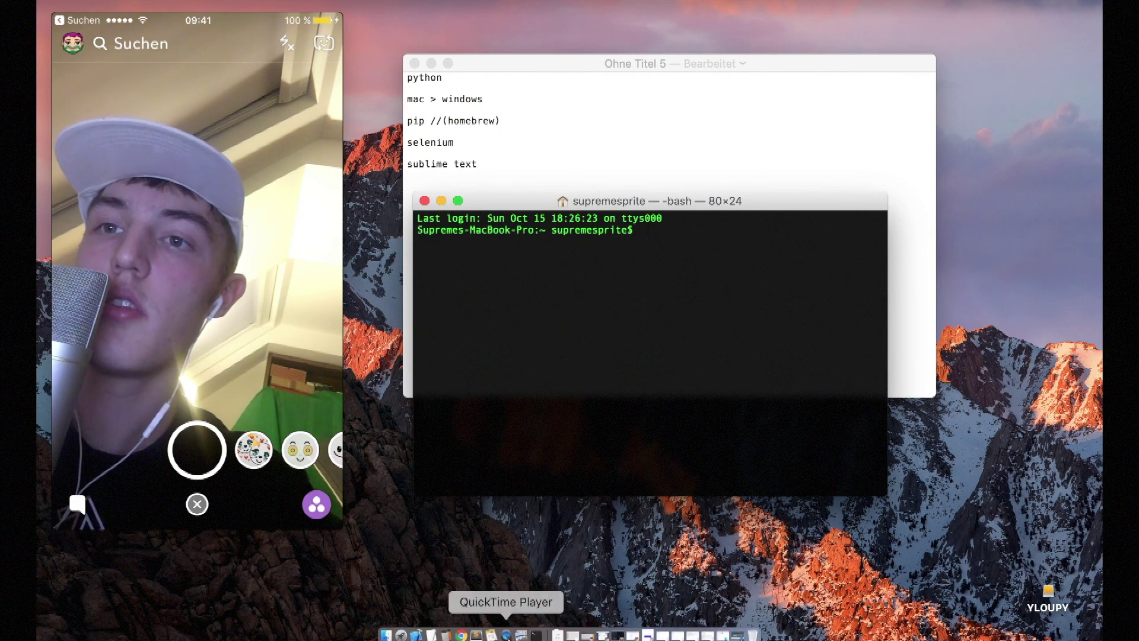
right_click(506, 633)
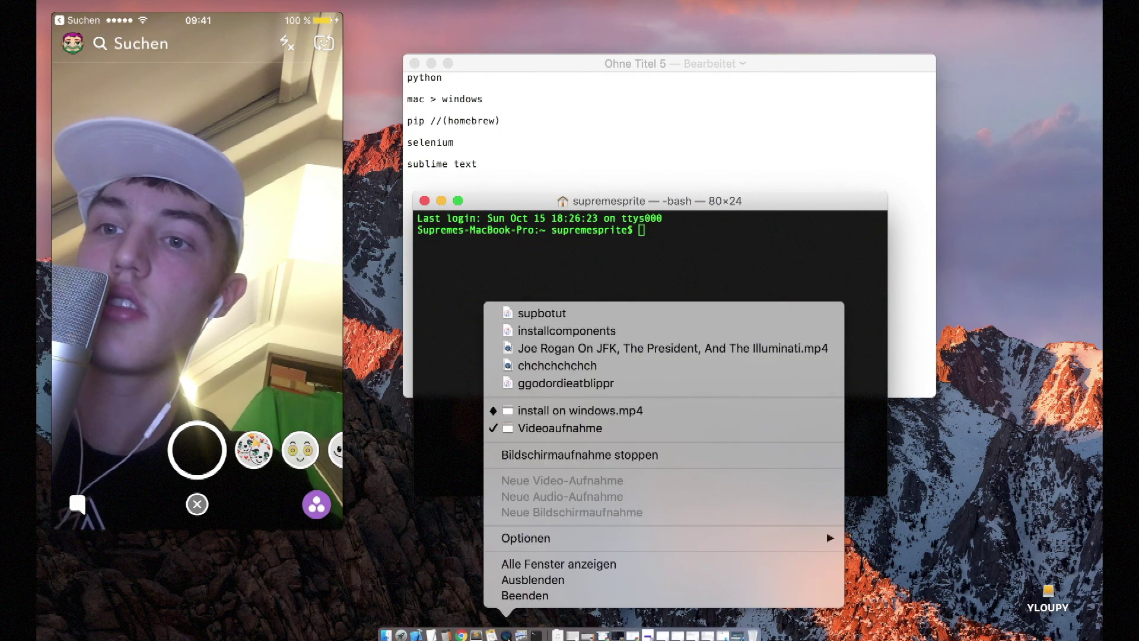
click(515, 595)
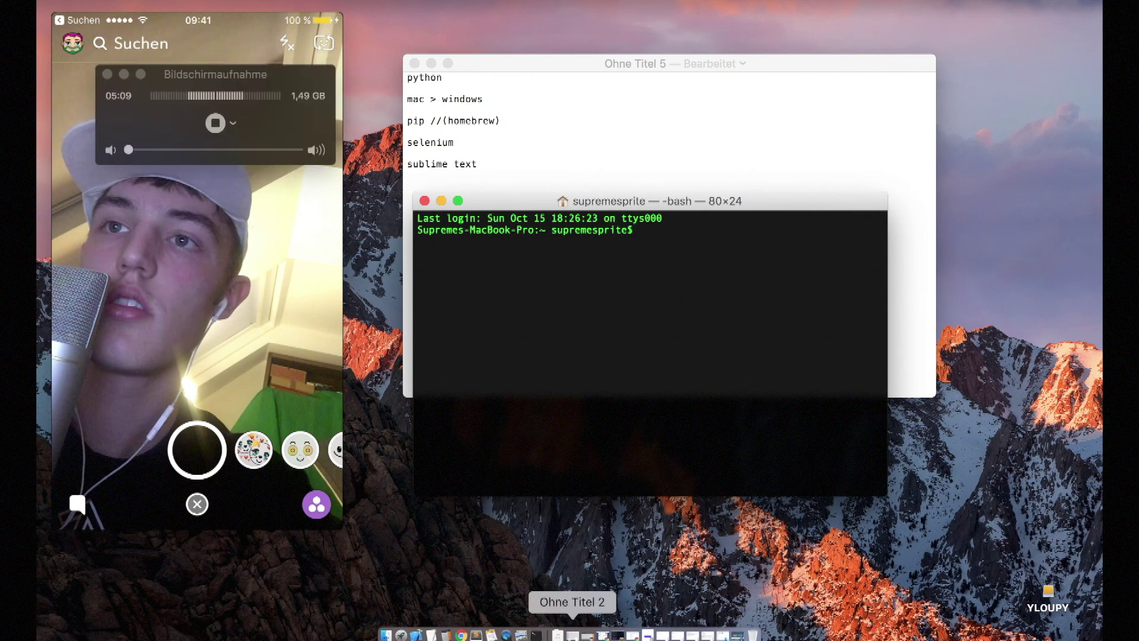
click(290, 264)
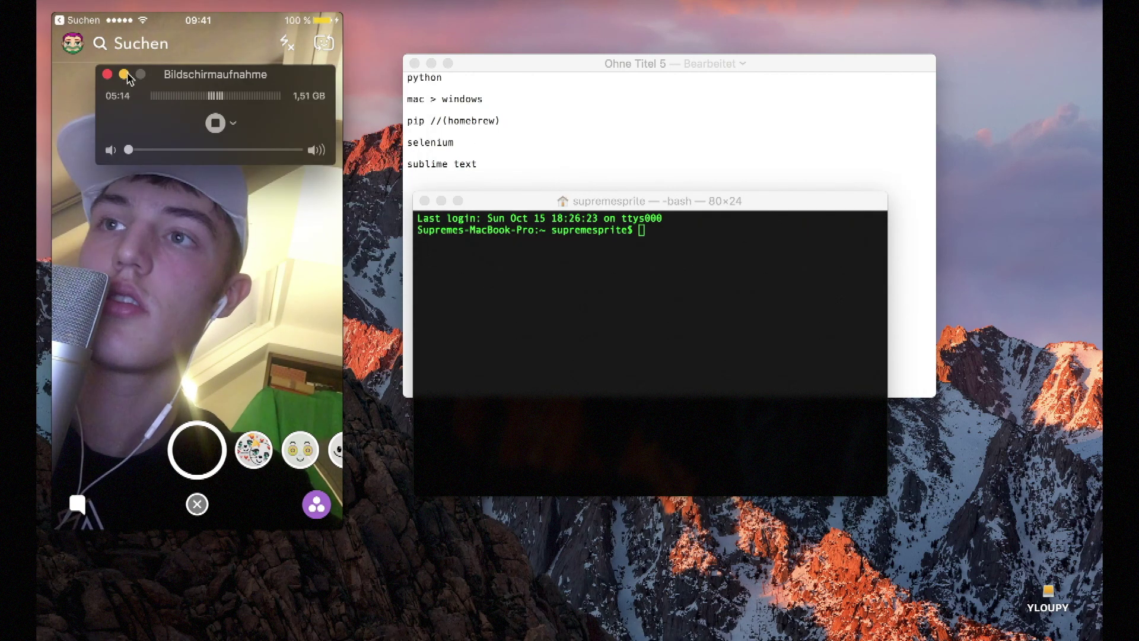
click(123, 76)
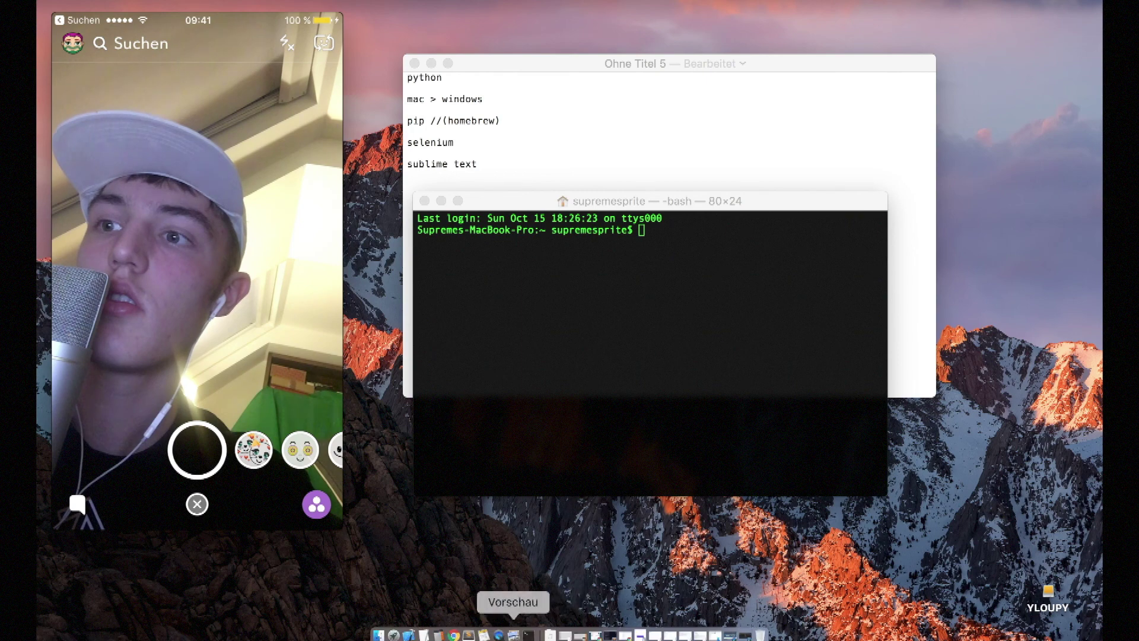
right_click(498, 633)
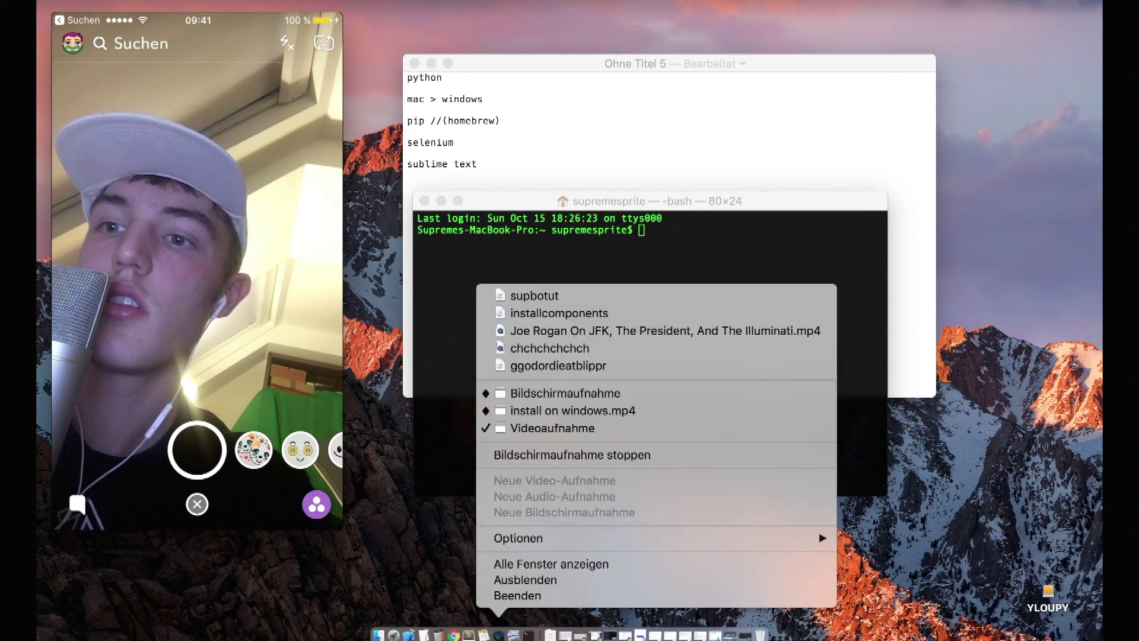
click(540, 412)
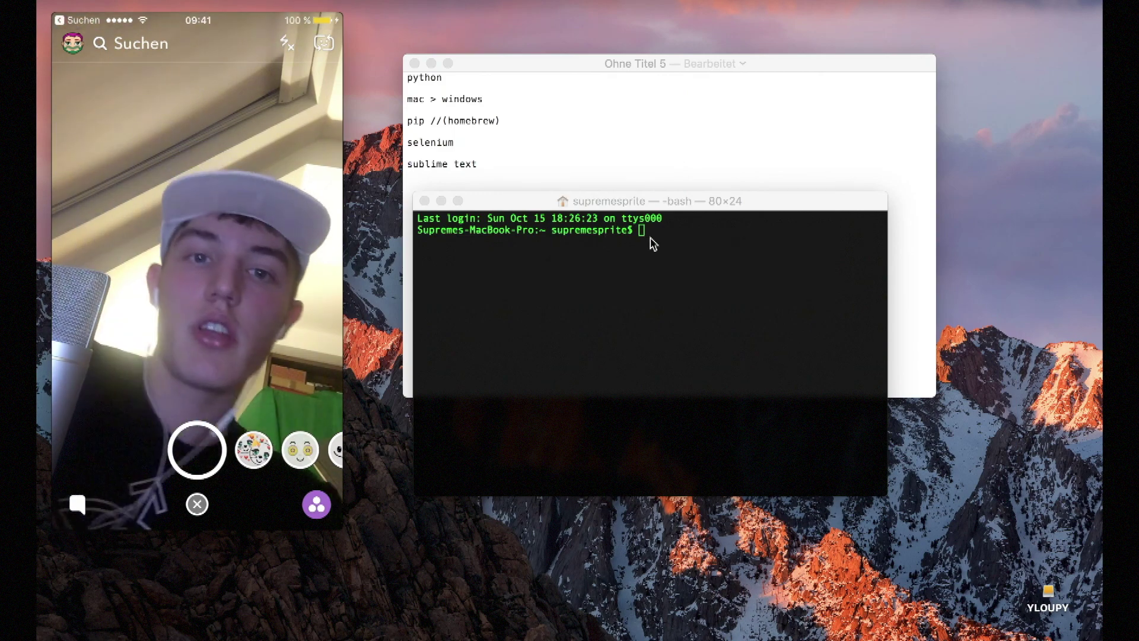
- Run python in Terminal to confirm version 2.7.10, then quit() and clear the screen
click(656, 256)
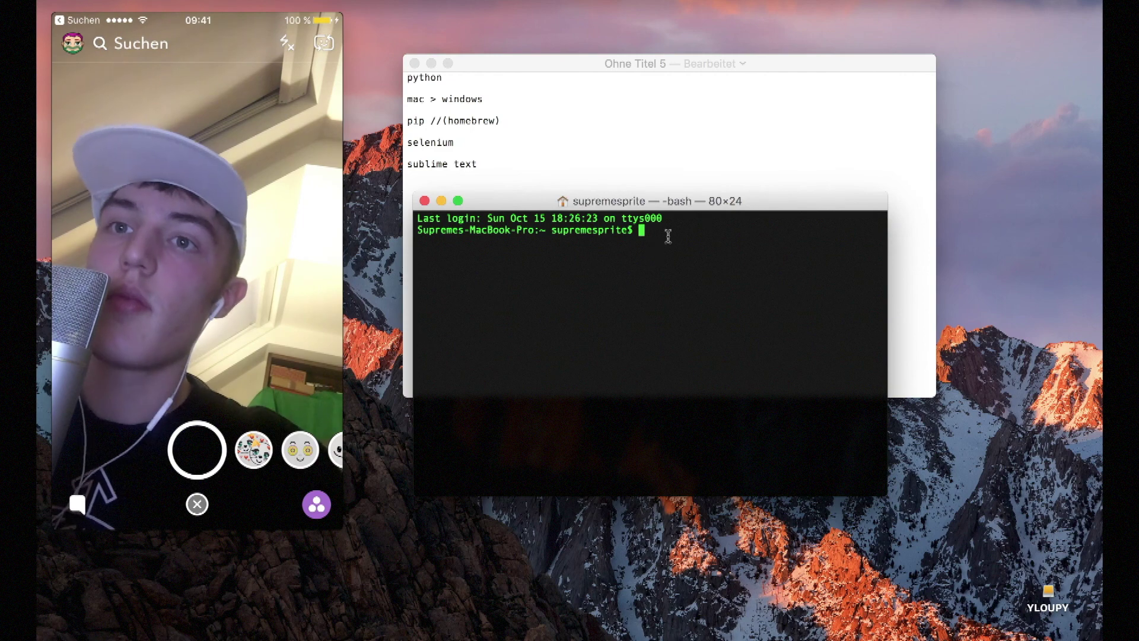
text(python)
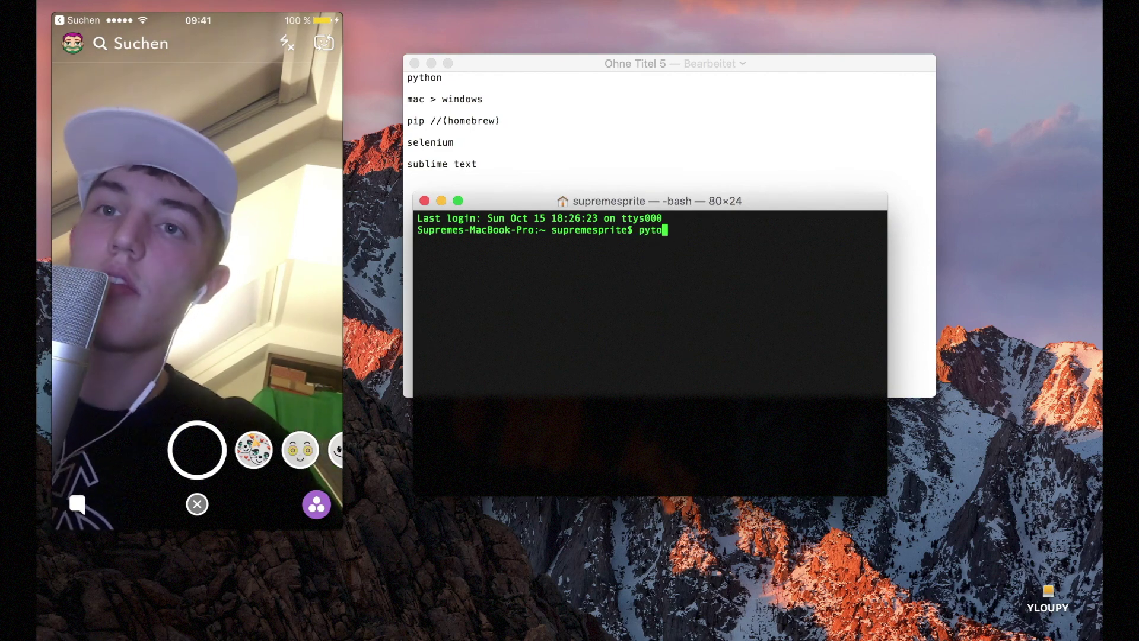
key(Return)
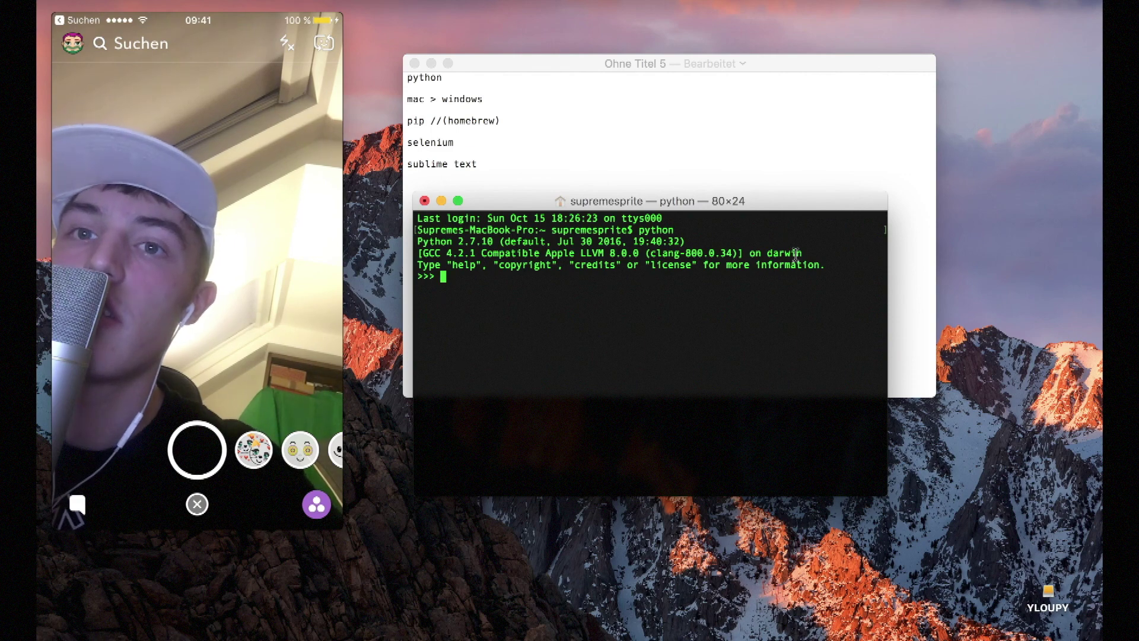
drag(770, 250, 331, 236)
click(490, 240)
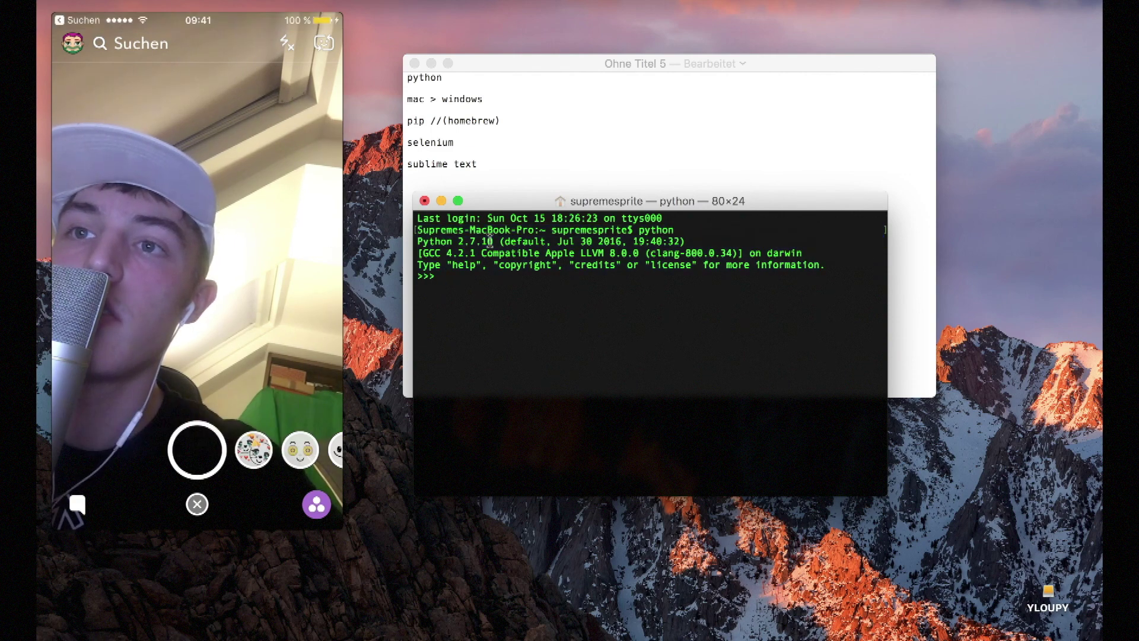
click(650, 264)
triple_click(634, 335)
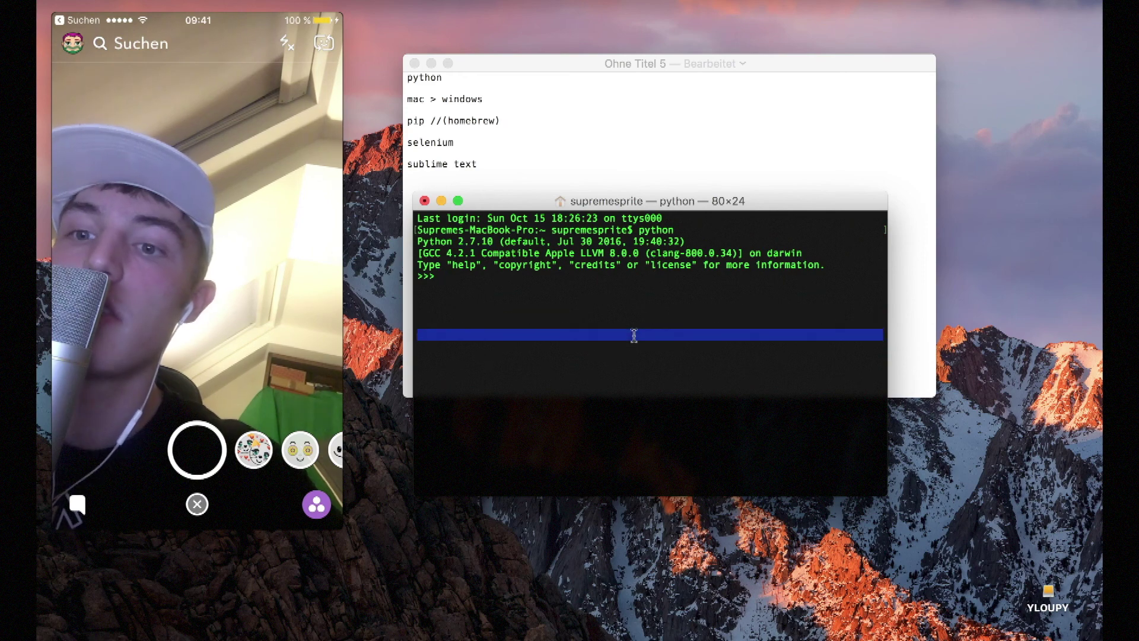
text(quit())
key(Return)
key(Return)
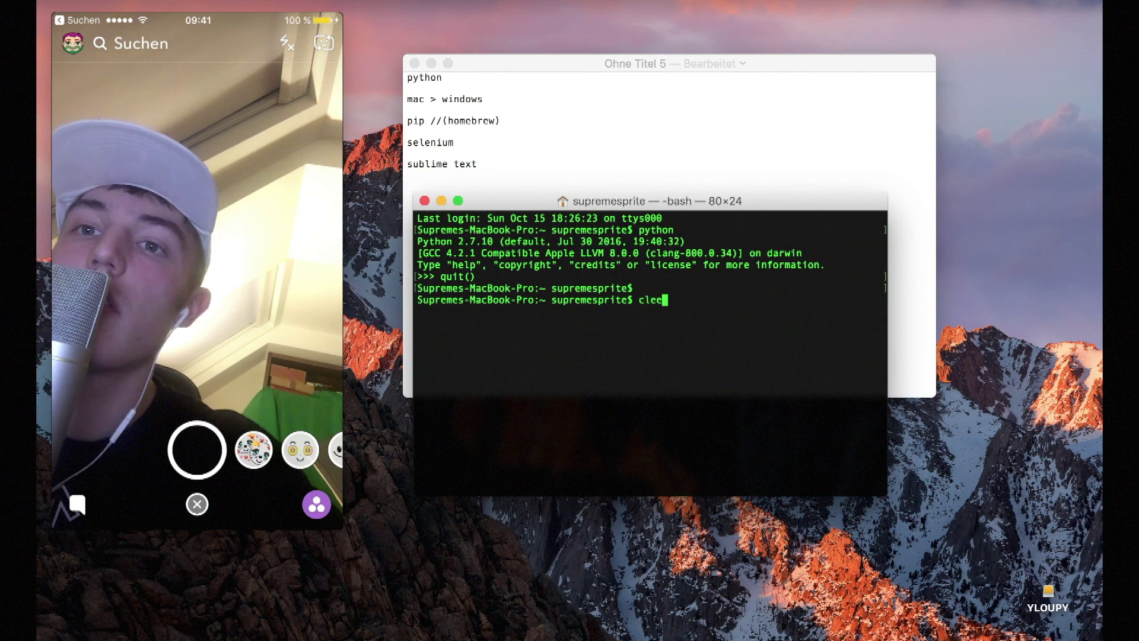
text(clear)
key(Return)
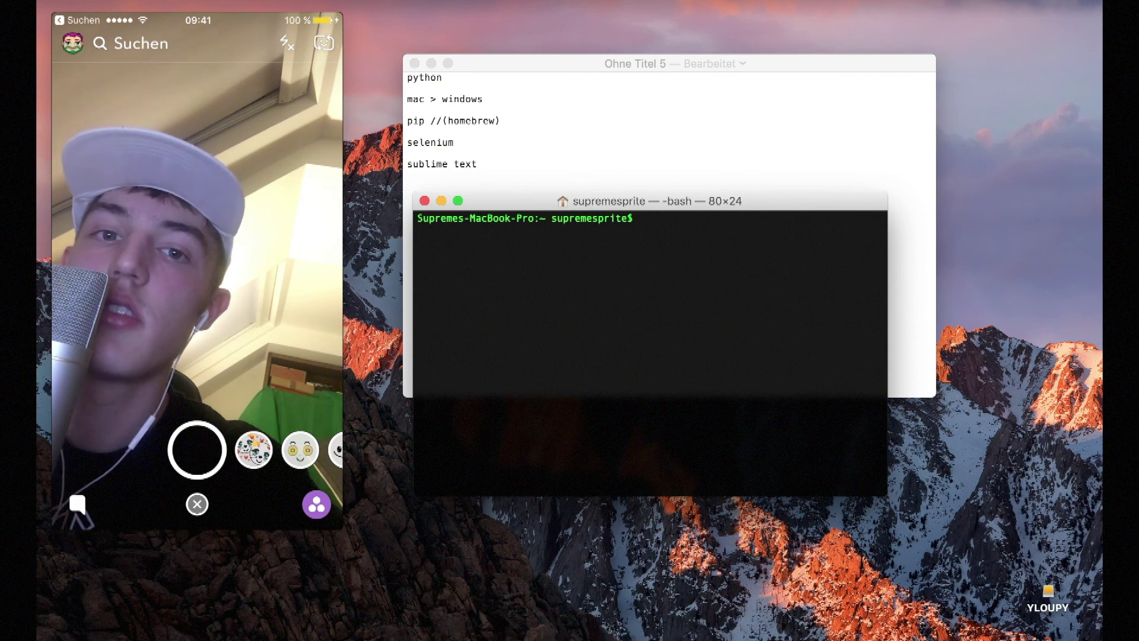
- Select pip in the TextEdit list and bring the Chrome window back from the Dock
click(415, 113)
triple_click(418, 111)
double_click(417, 121)
click(457, 628)
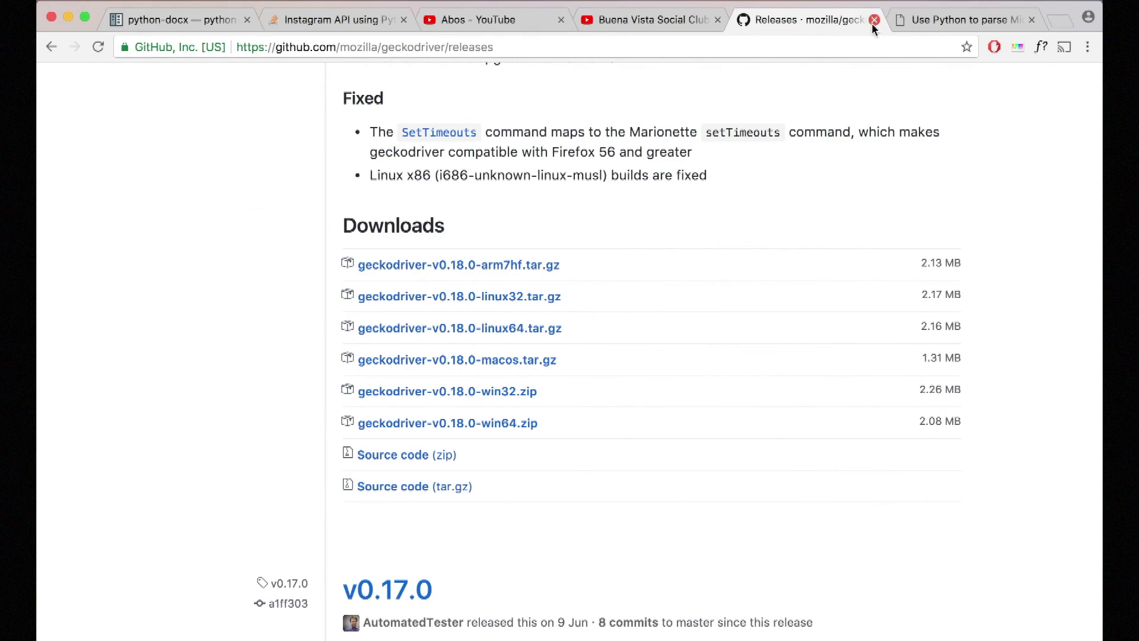
- Close the python-docx, Instagram API, Abos YouTube and Use Python tabs
scroll(697, 89, up, 15)
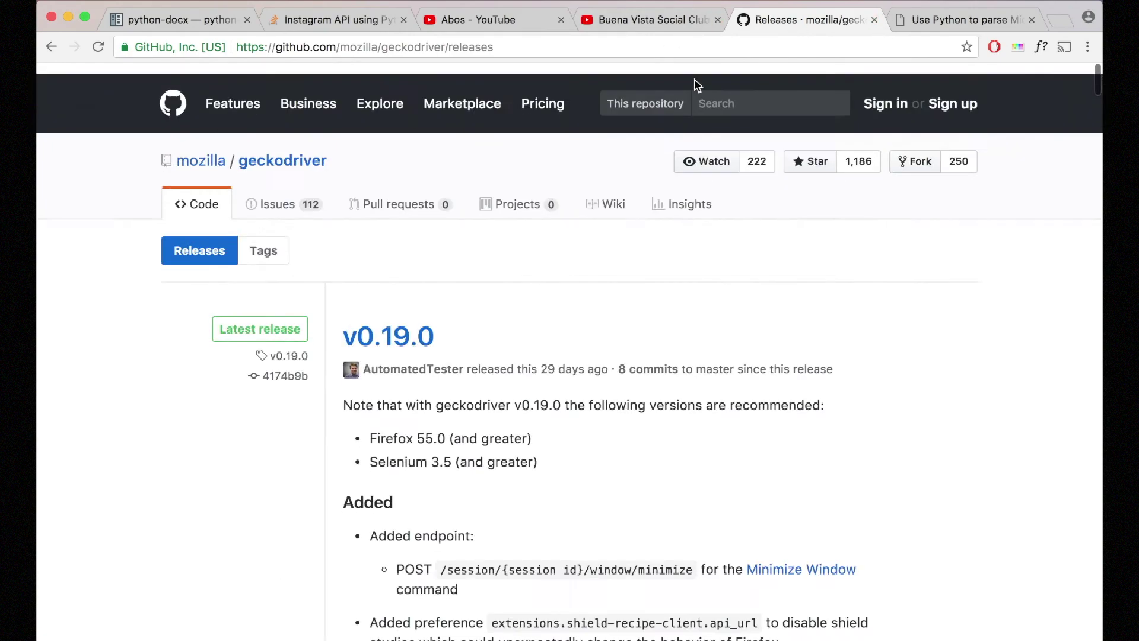
click(648, 19)
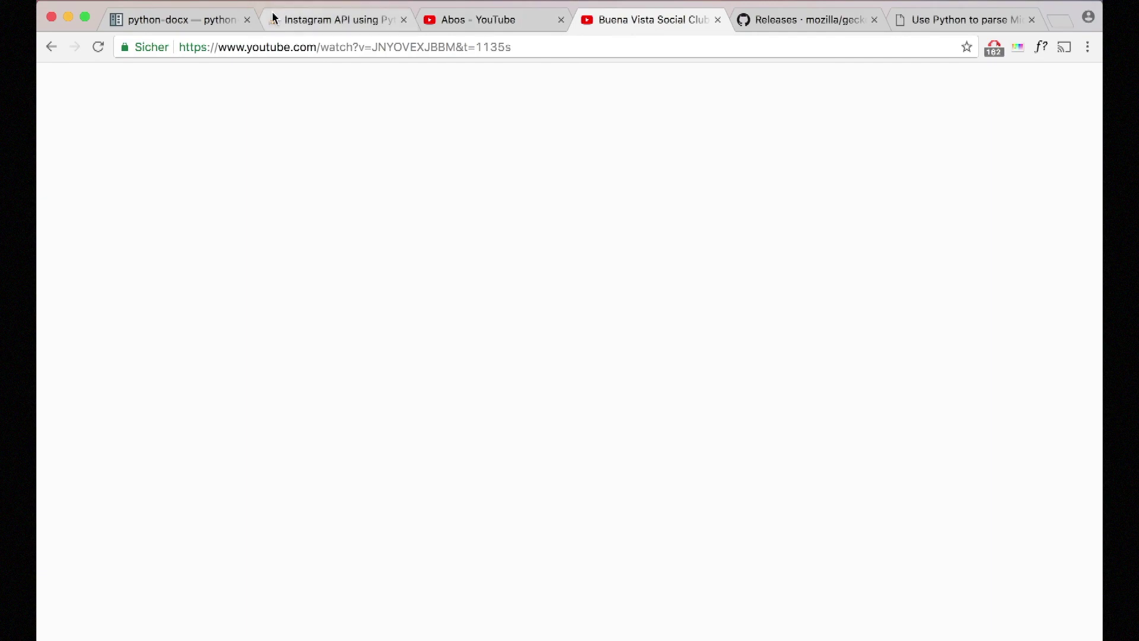
click(247, 19)
click(247, 19)
click(247, 20)
click(560, 20)
- Open pip.pypa.io in a new tab, go to its Installation page, and recall the install video
key(ctrl+t)
text(p)
key(BackSpace)
text(ip.)
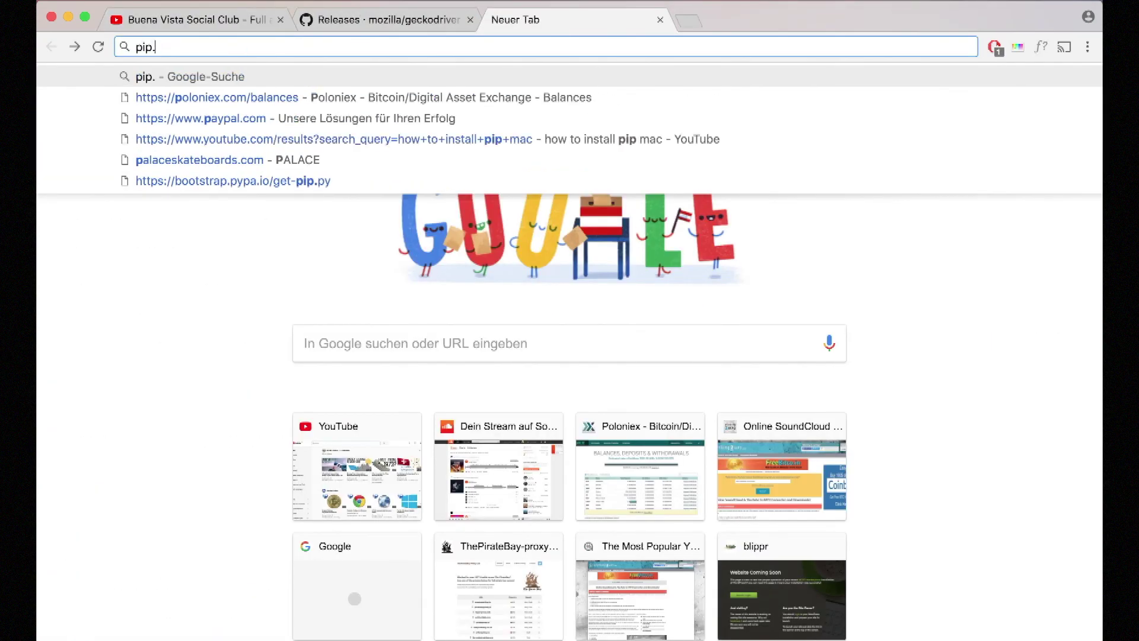
text(pyp)
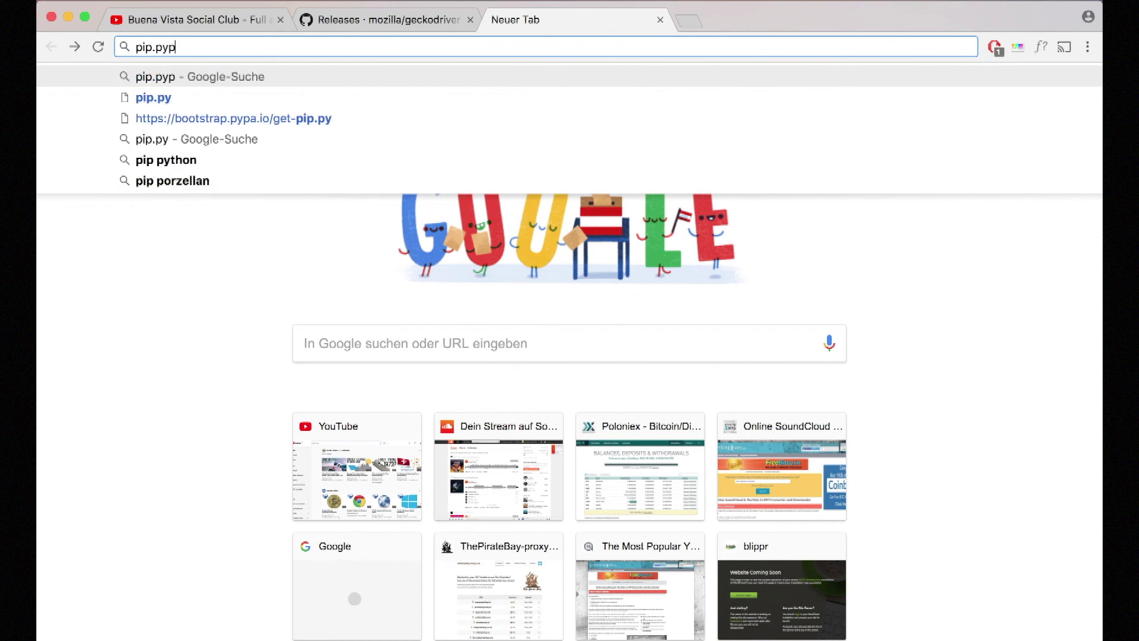
text(a.io)
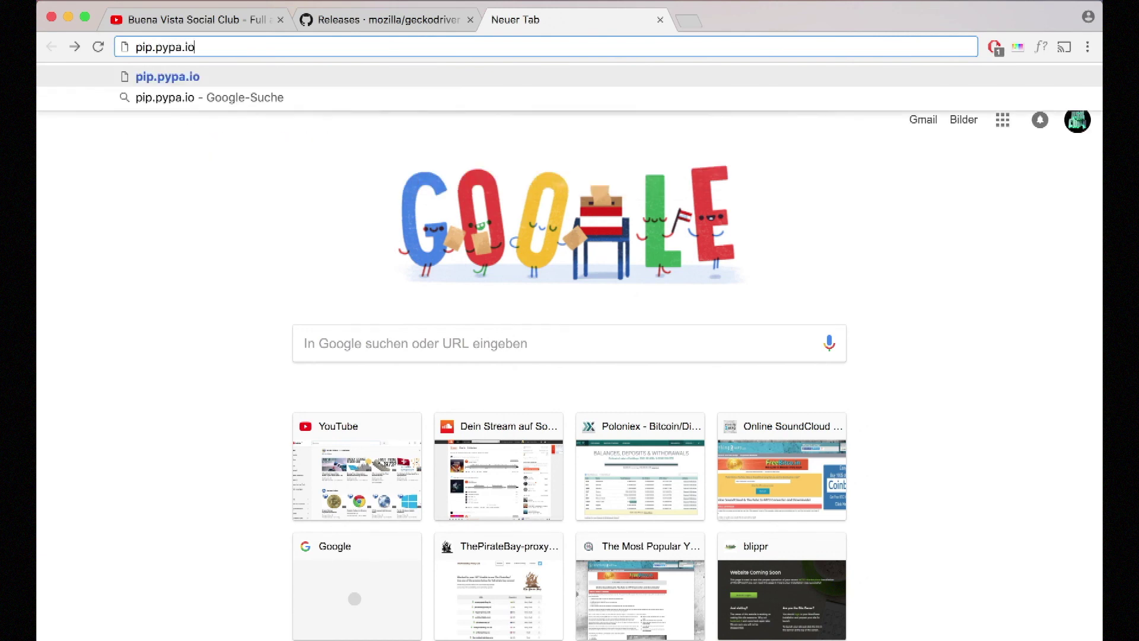
key(Return)
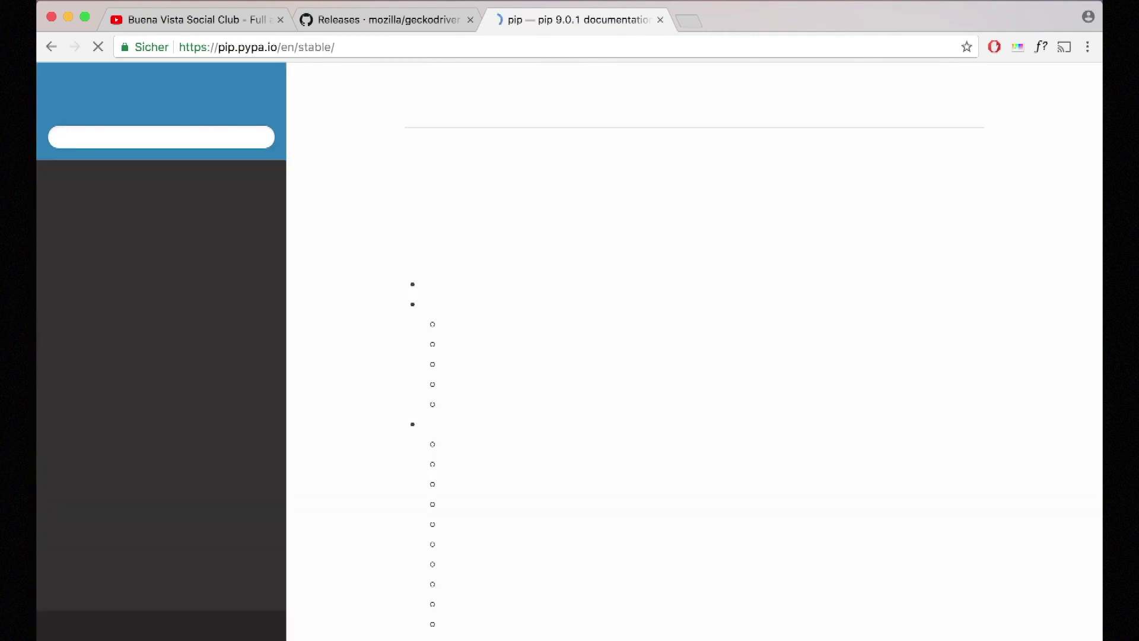
click(474, 304)
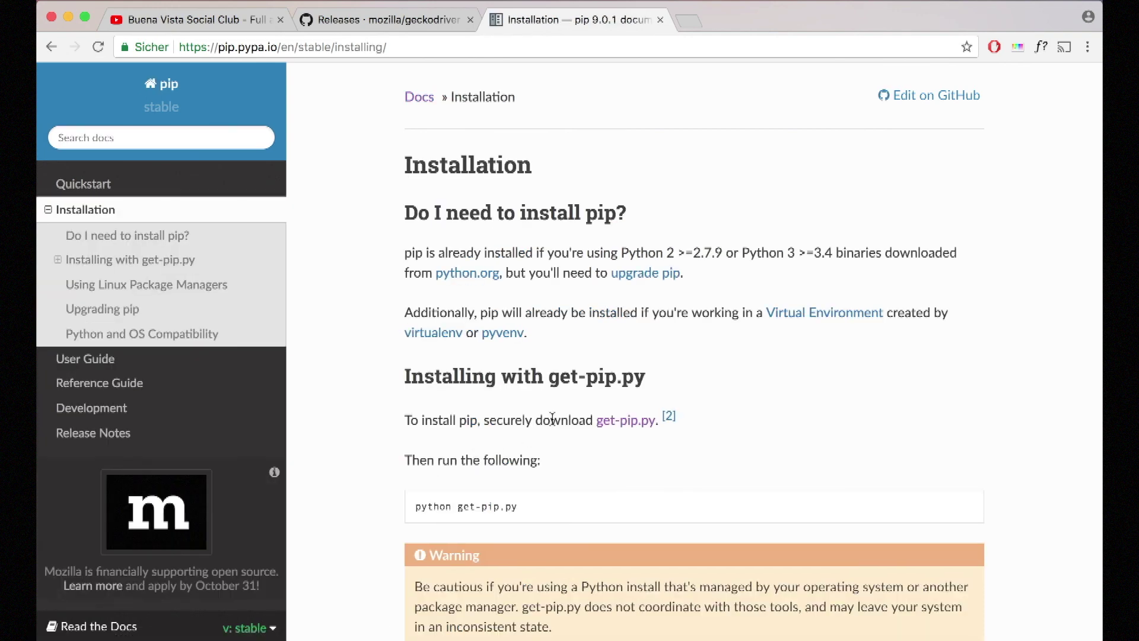
click(521, 630)
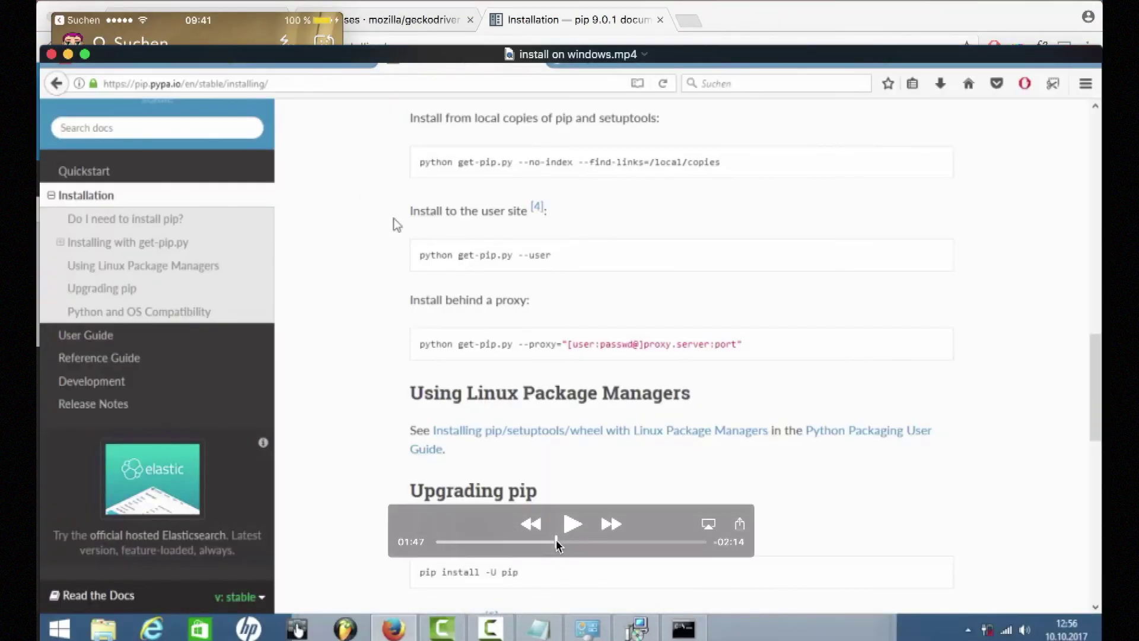
- Skim the video forward to about 02:10 with the controls moved aside, then close it
drag(556, 542, 564, 544)
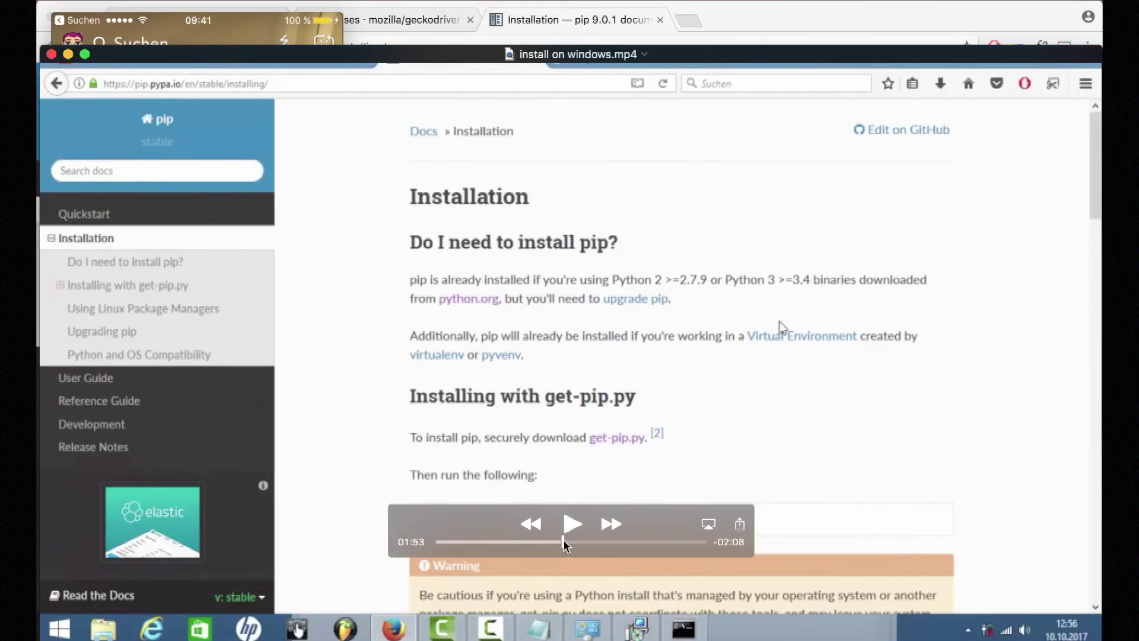
drag(647, 510, 519, 580)
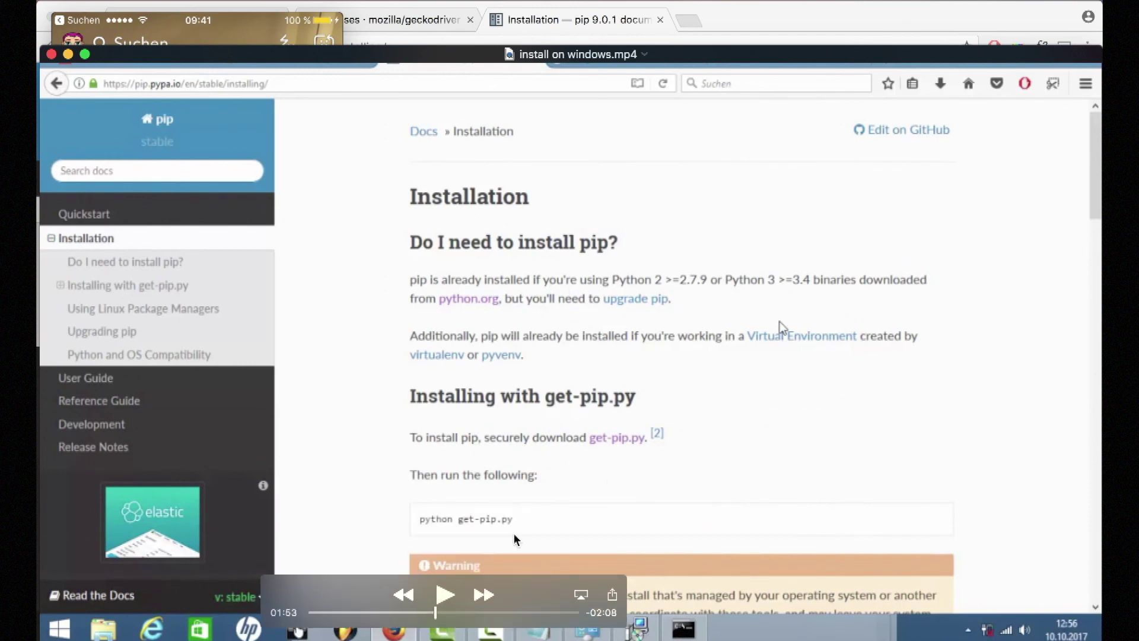
drag(434, 614, 455, 612)
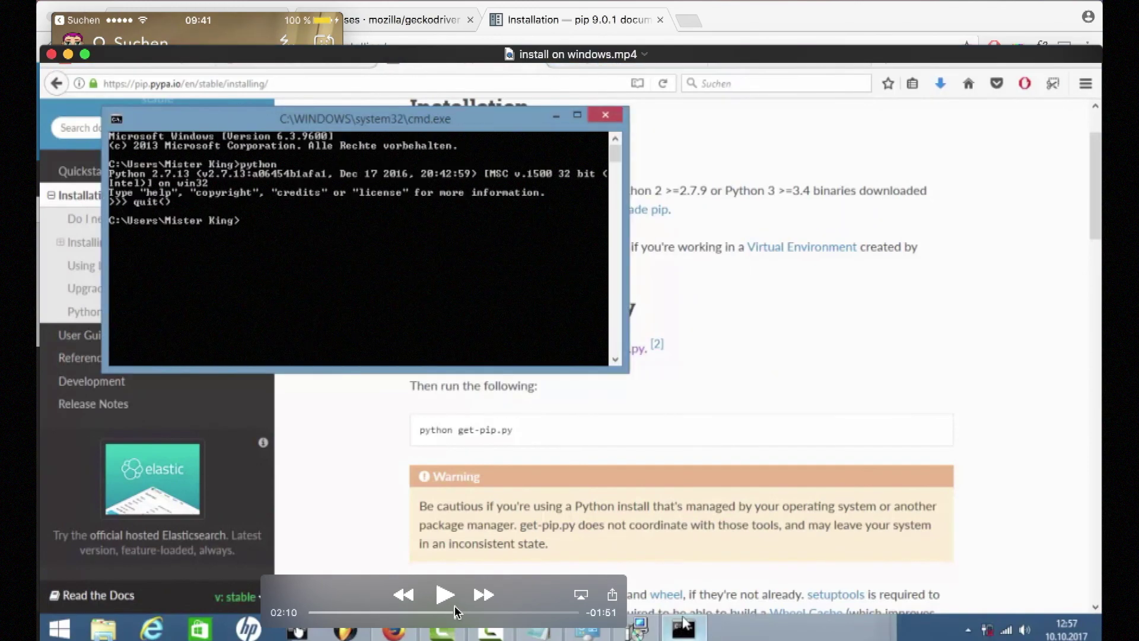
click(50, 54)
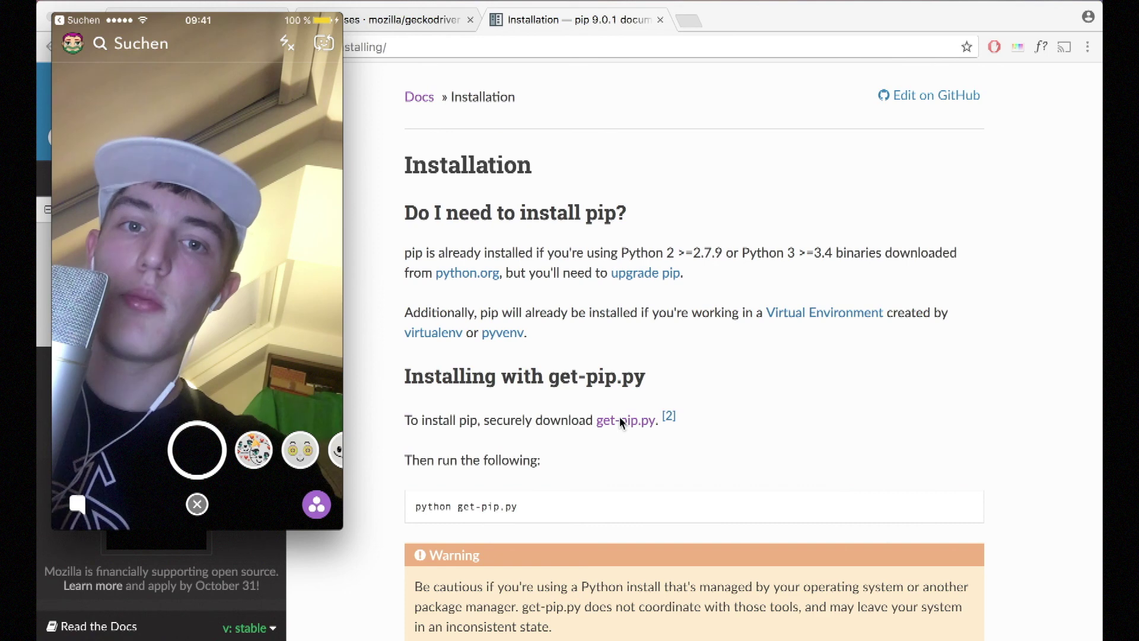
- Open a Terminal window and run pip to print its usage and commands
mouse_move(602, 636)
click(537, 634)
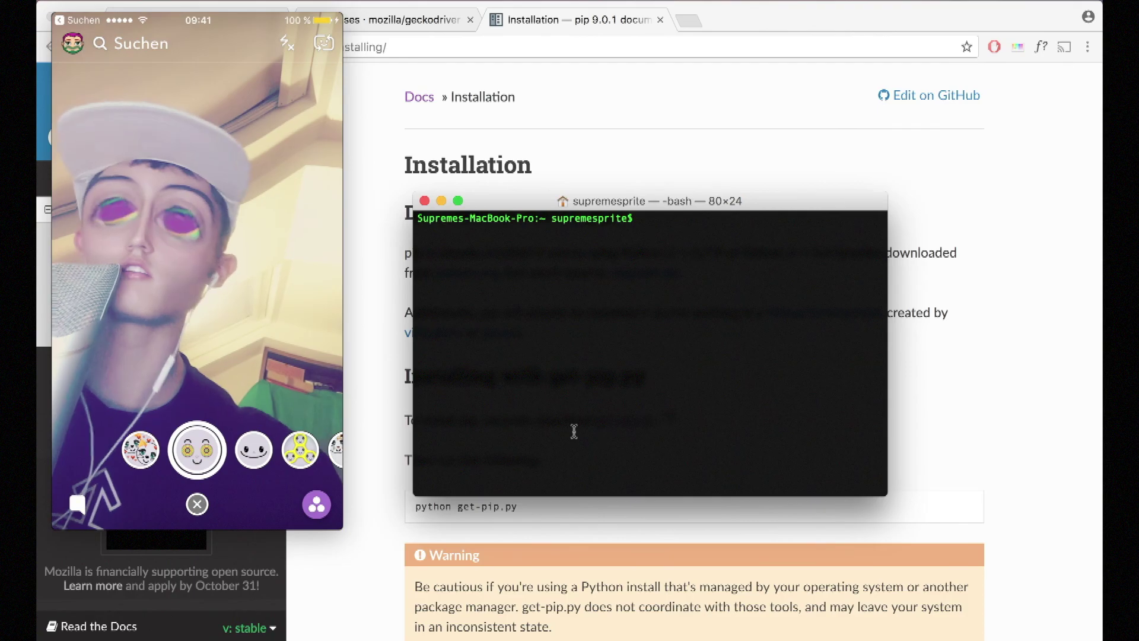
triple_click(673, 329)
click(697, 276)
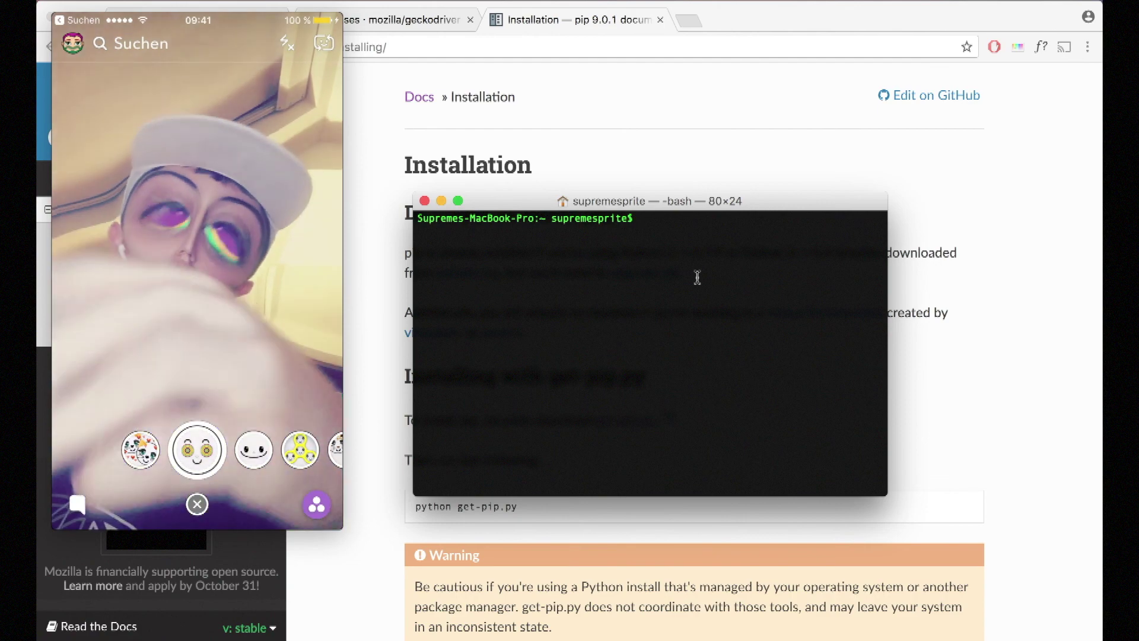
text(p)
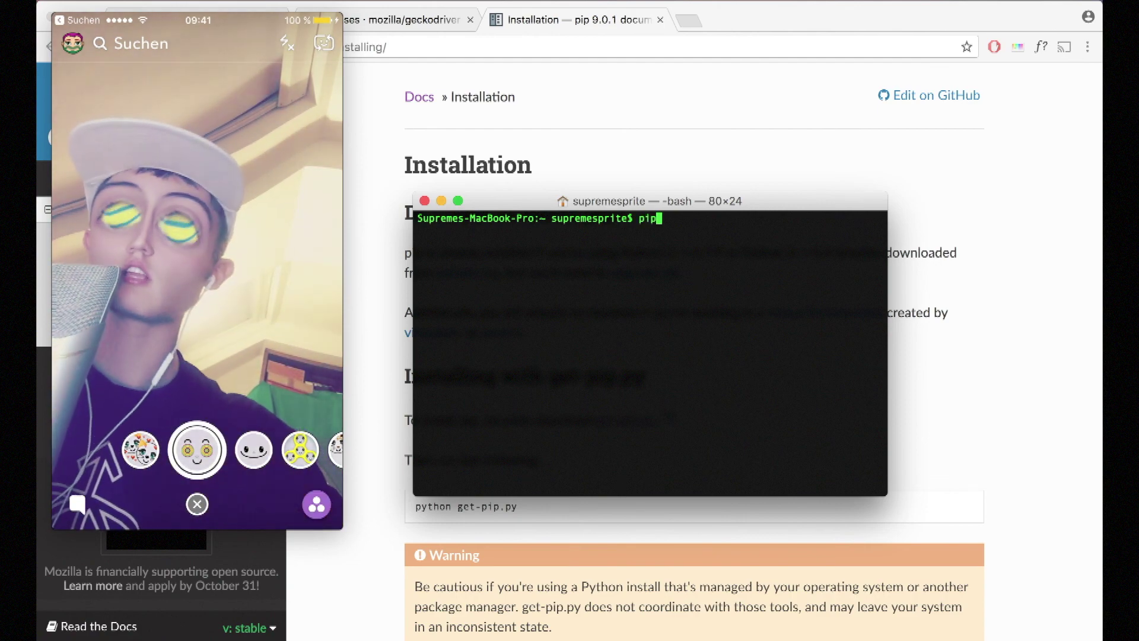
text(ip)
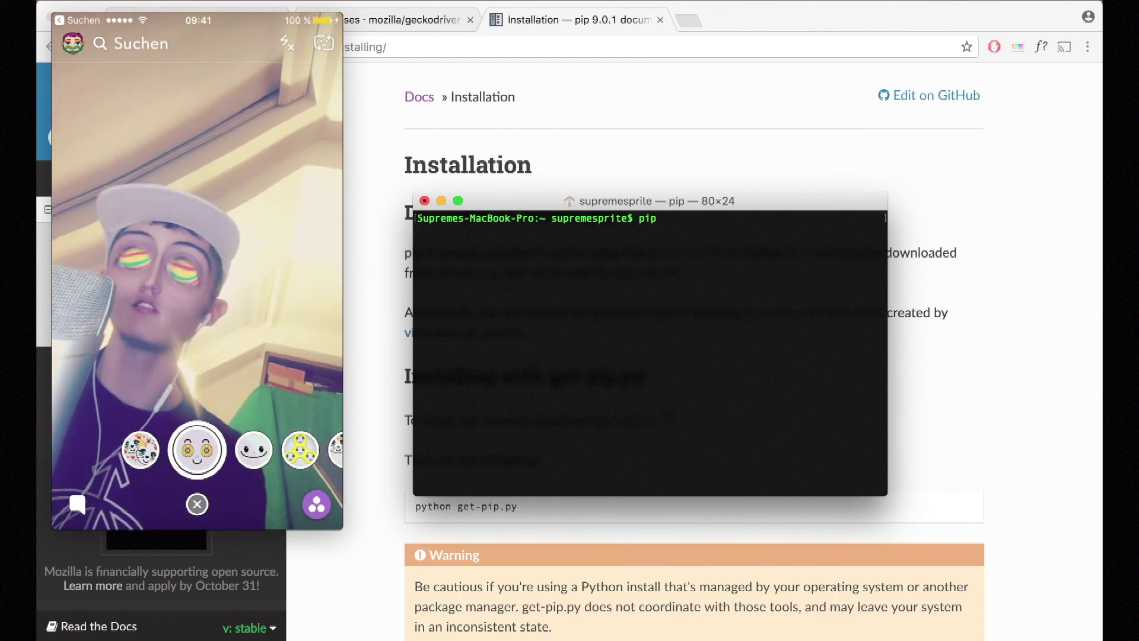
key(Return)
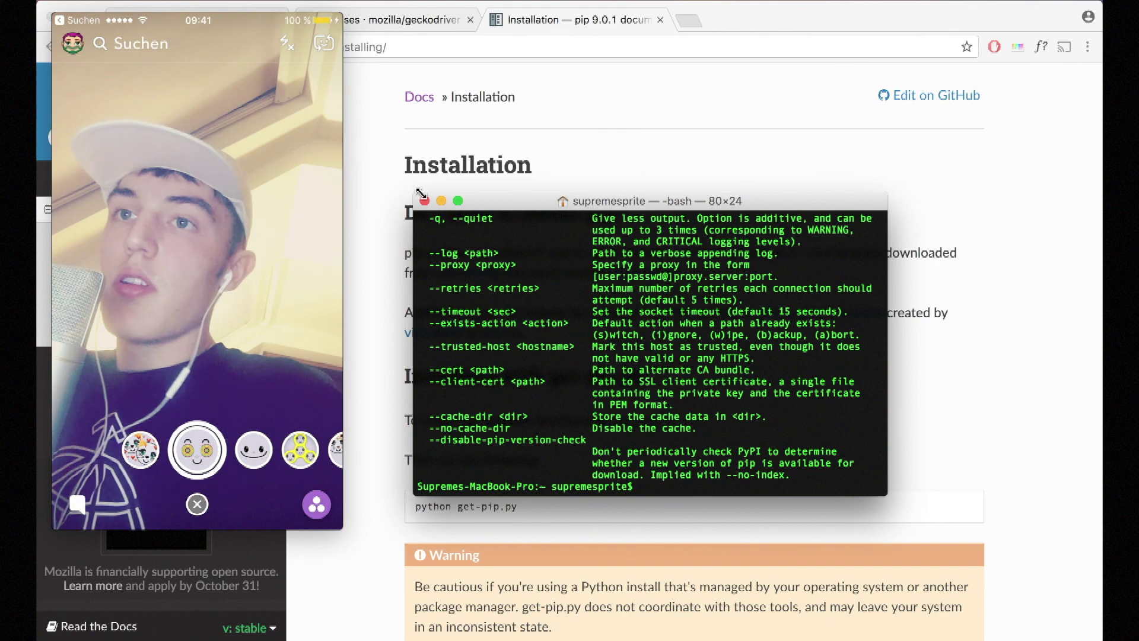
- Highlight the install and download commands and the full pip command list
scroll(667, 292, up, 15)
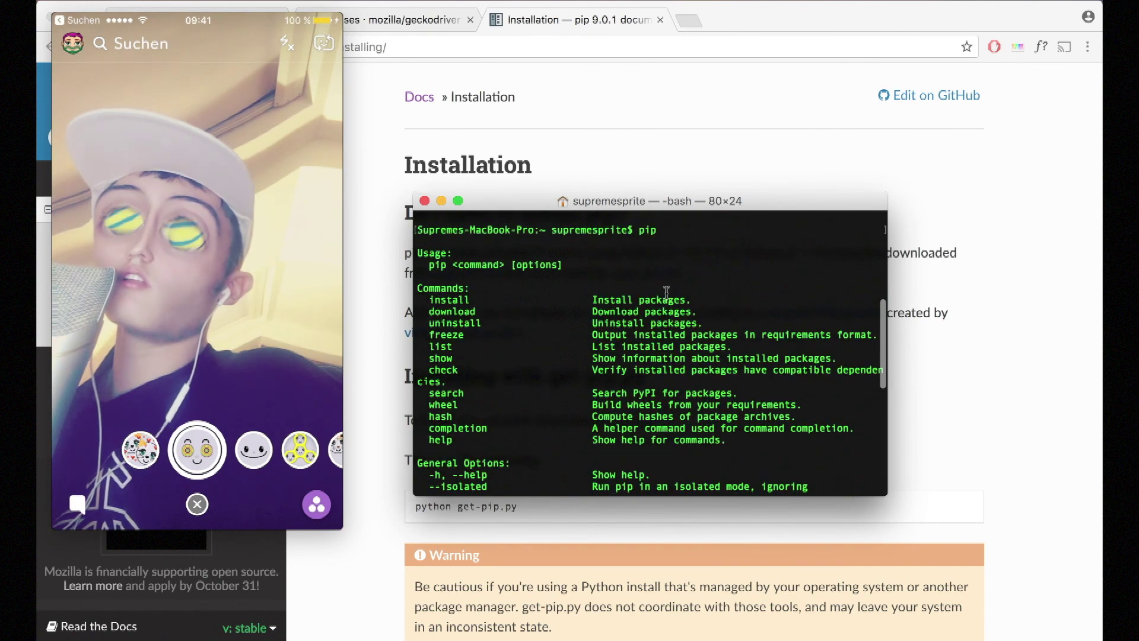
drag(426, 298, 478, 310)
click(478, 311)
drag(472, 436, 410, 291)
click(539, 395)
- Enlarge the Terminal window to 89×36 and reread the pip command list
drag(413, 363, 360, 363)
drag(439, 191, 432, 52)
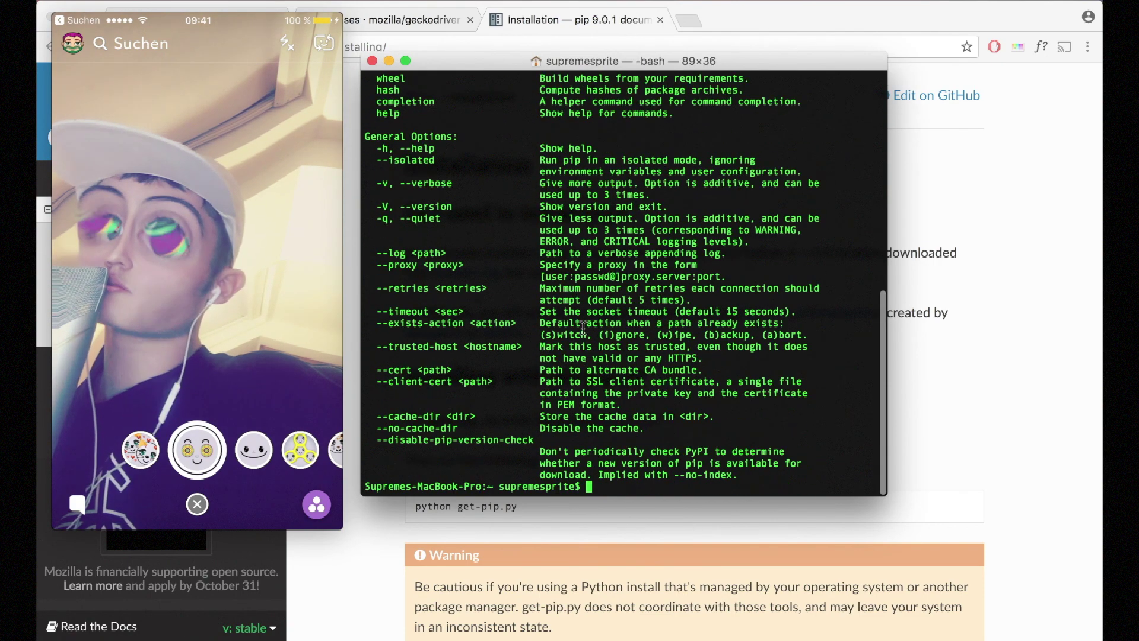
scroll(584, 329, up, 10)
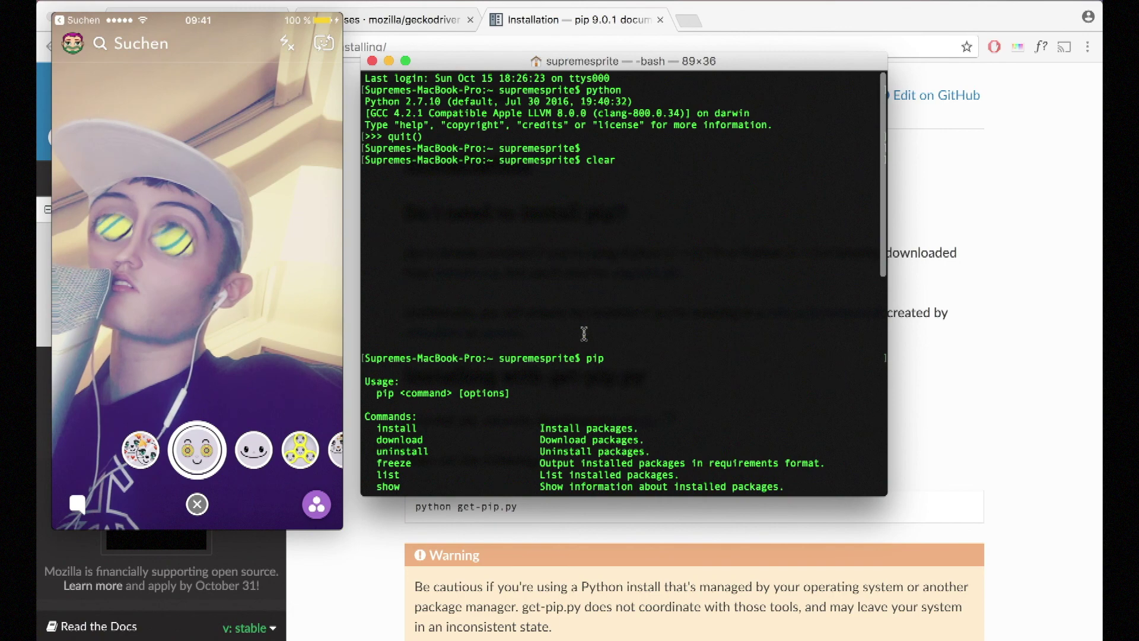
scroll(583, 334, down, 5)
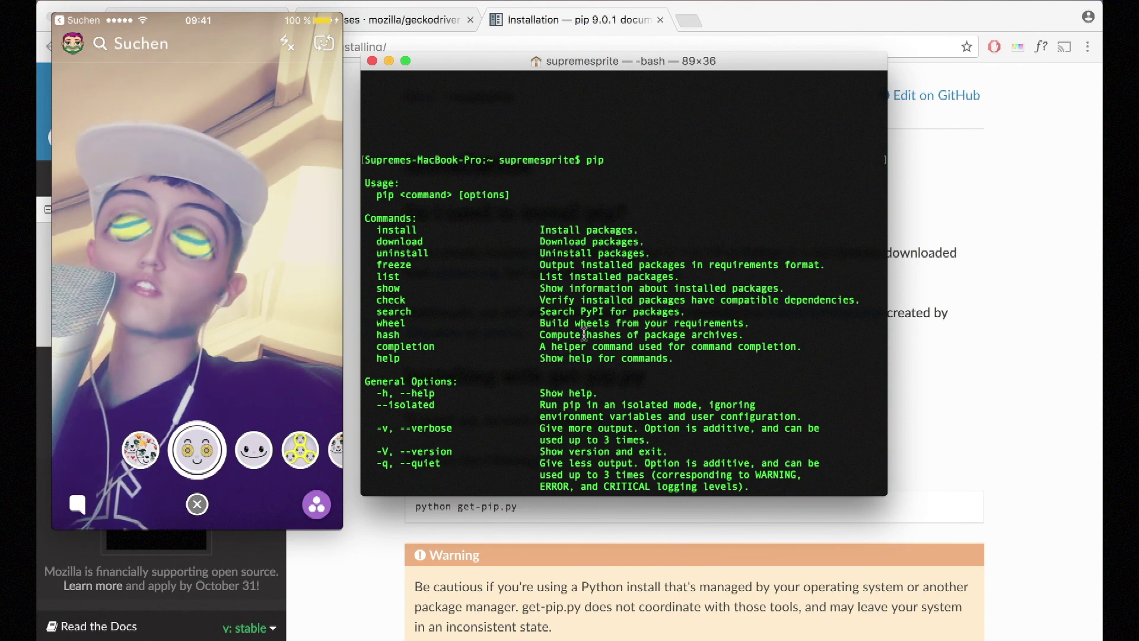
scroll(584, 334, down, 6)
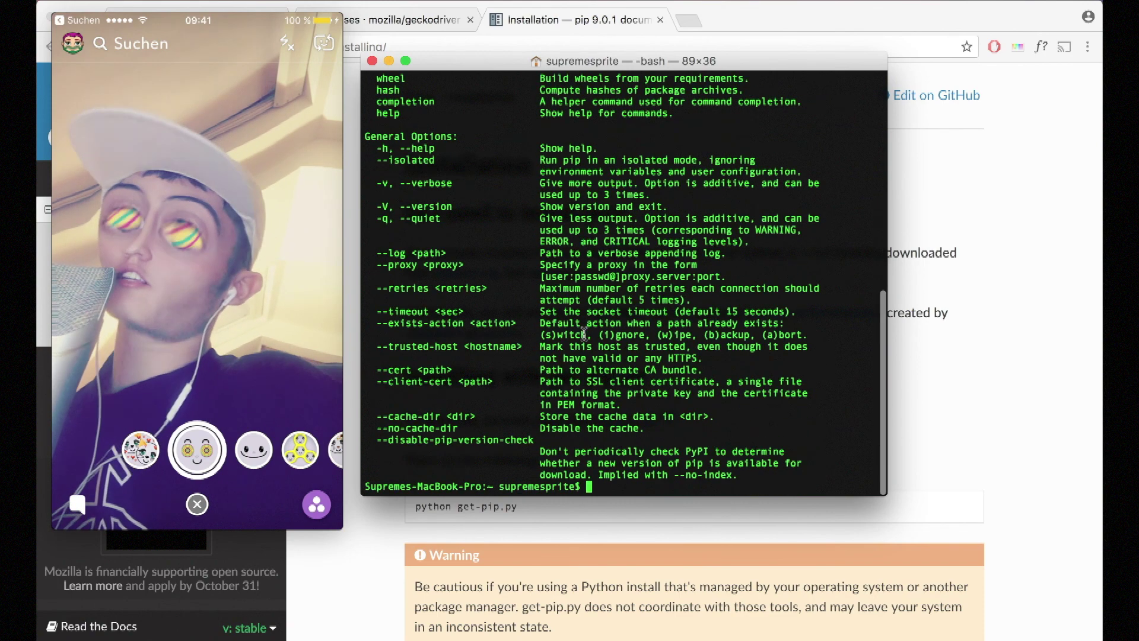
scroll(583, 334, up, 10)
drag(423, 451, 354, 308)
click(419, 342)
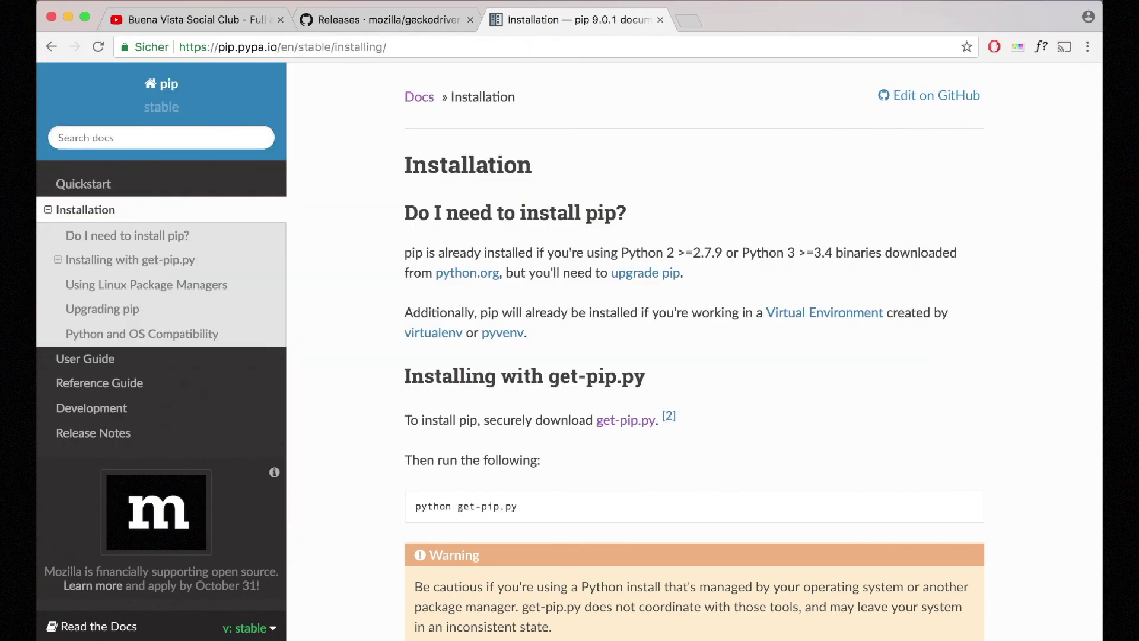
click(824, 35)
- Minimize Chrome and close the Finder window
click(68, 24)
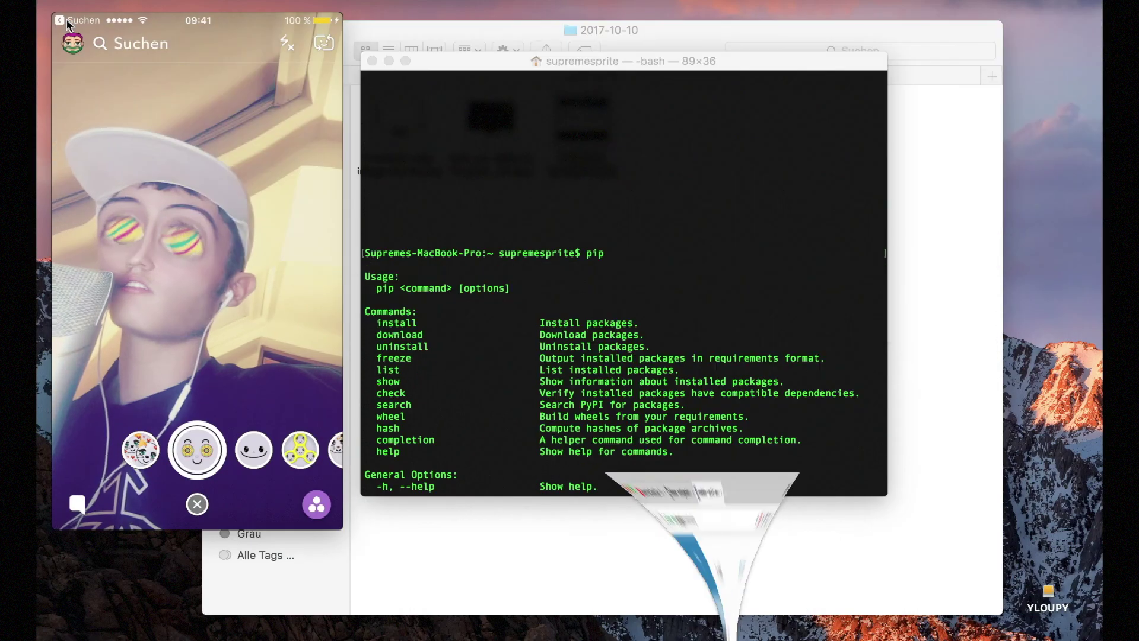
click(702, 38)
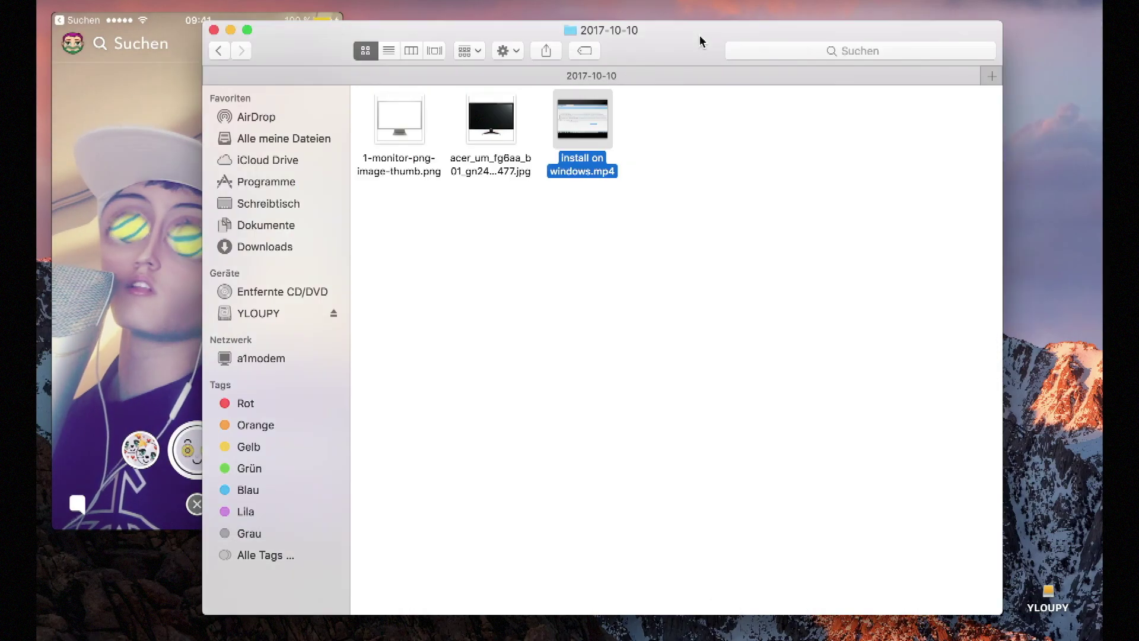
click(214, 30)
- Review the selenium line in the TextEdit notes, then return to Terminal
click(932, 181)
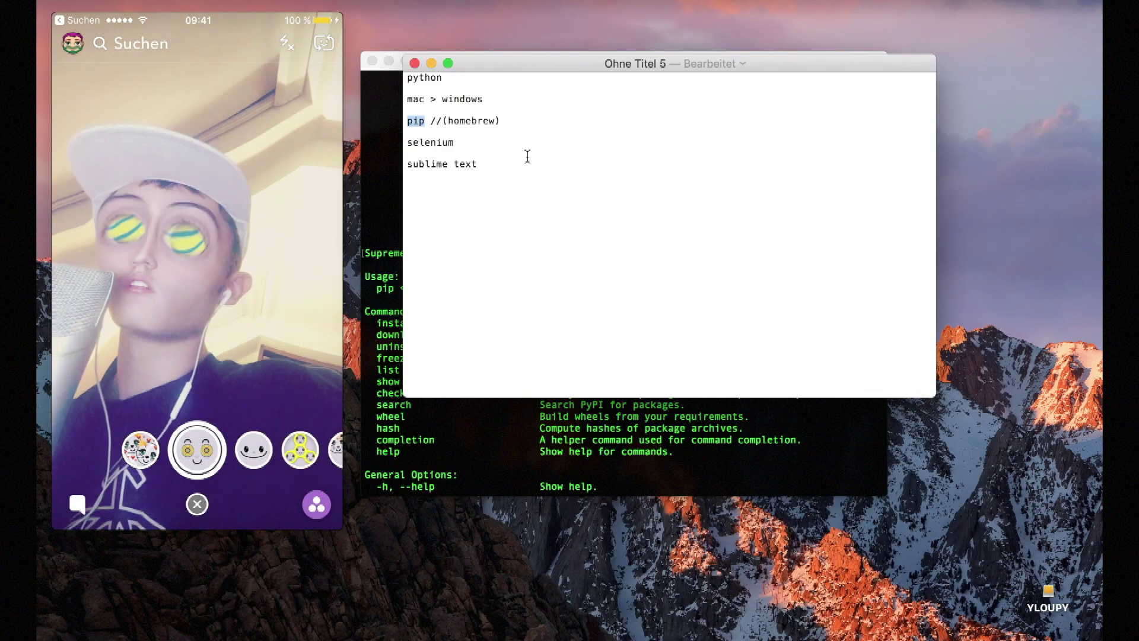
triple_click(482, 142)
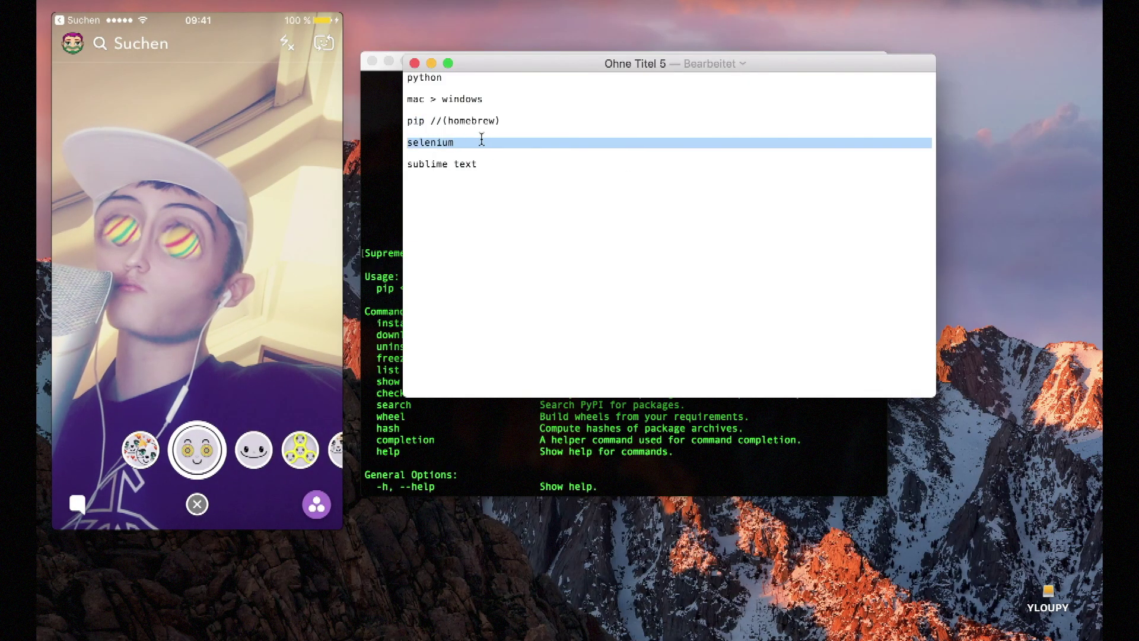
click(513, 167)
drag(478, 145, 380, 135)
click(472, 137)
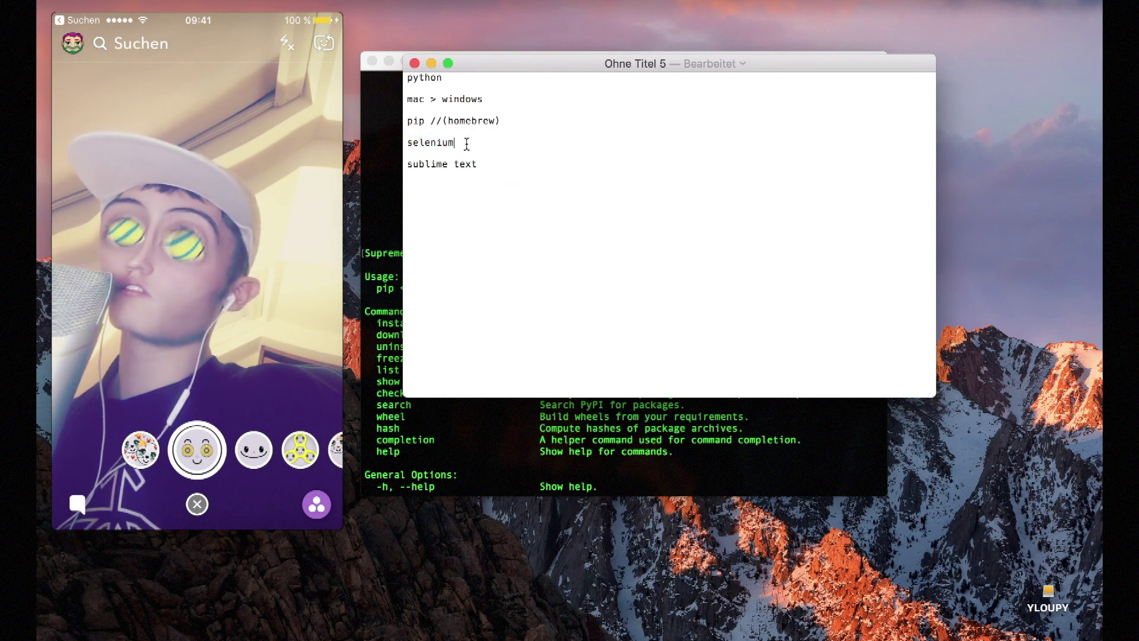
click(535, 420)
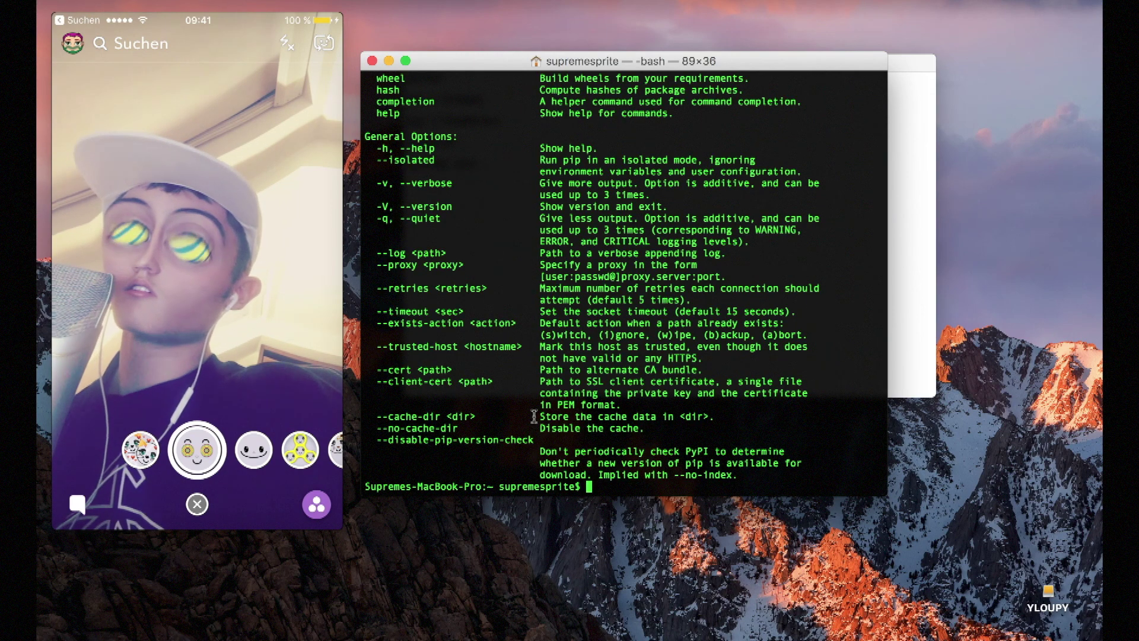
scroll(534, 417, up, 8)
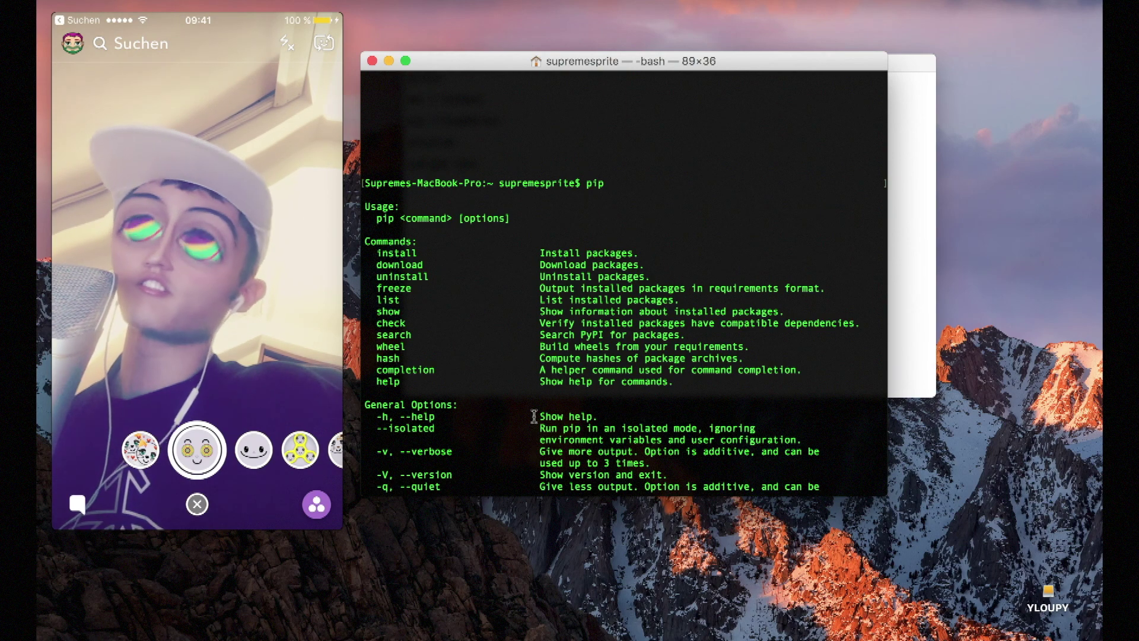
scroll(534, 417, down, 8)
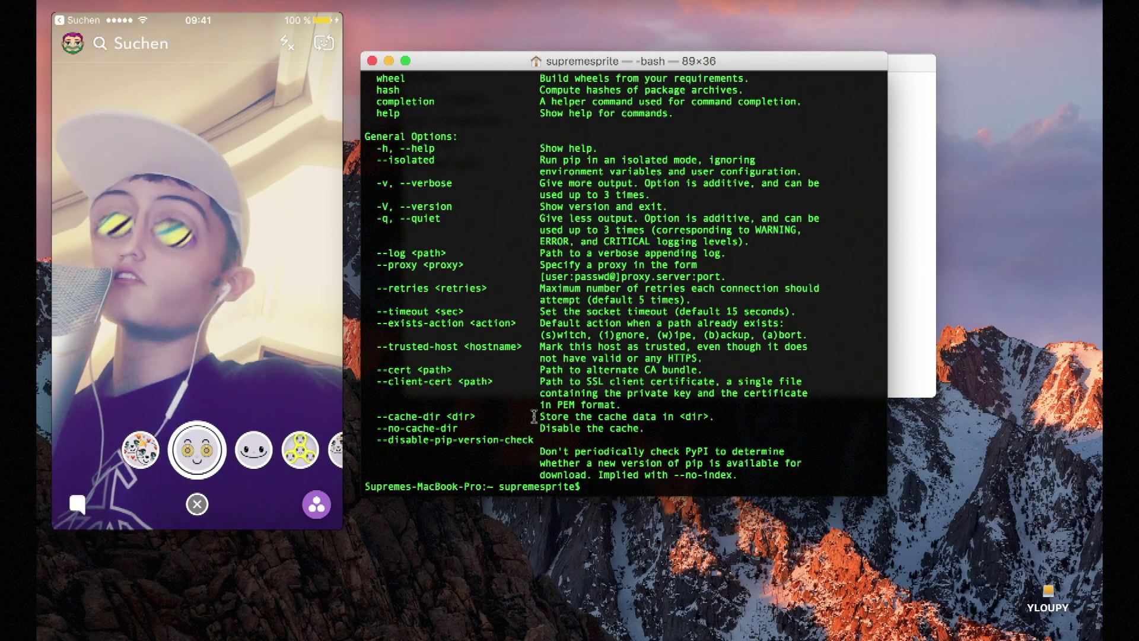
scroll(533, 417, up, 8)
scroll(534, 417, down, 8)
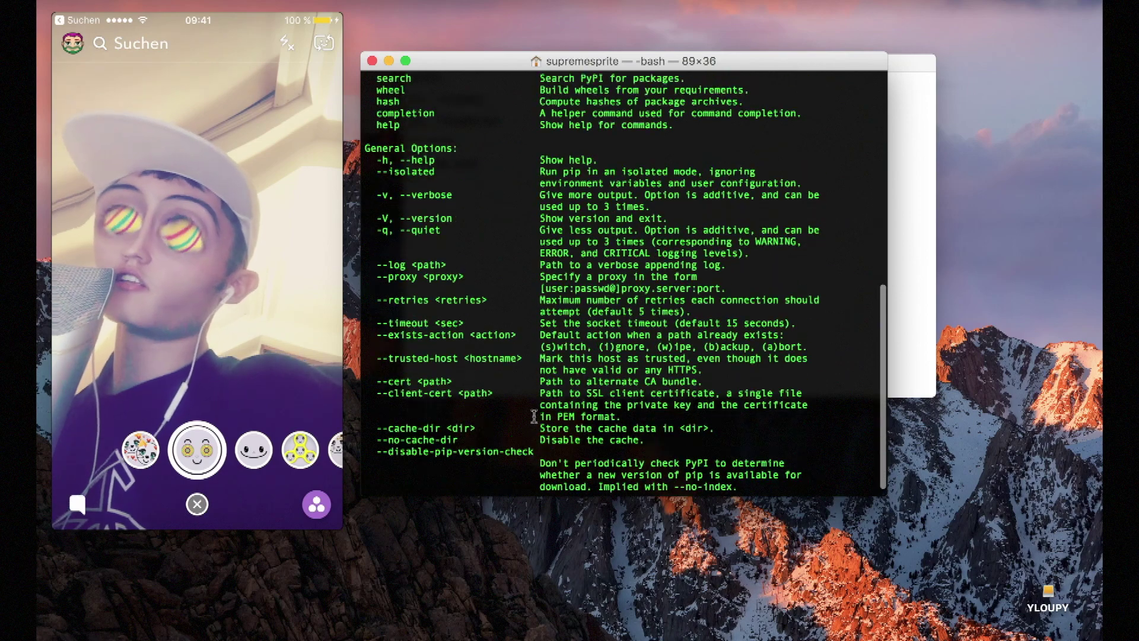
scroll(533, 416, up, 10)
scroll(430, 381, down, 10)
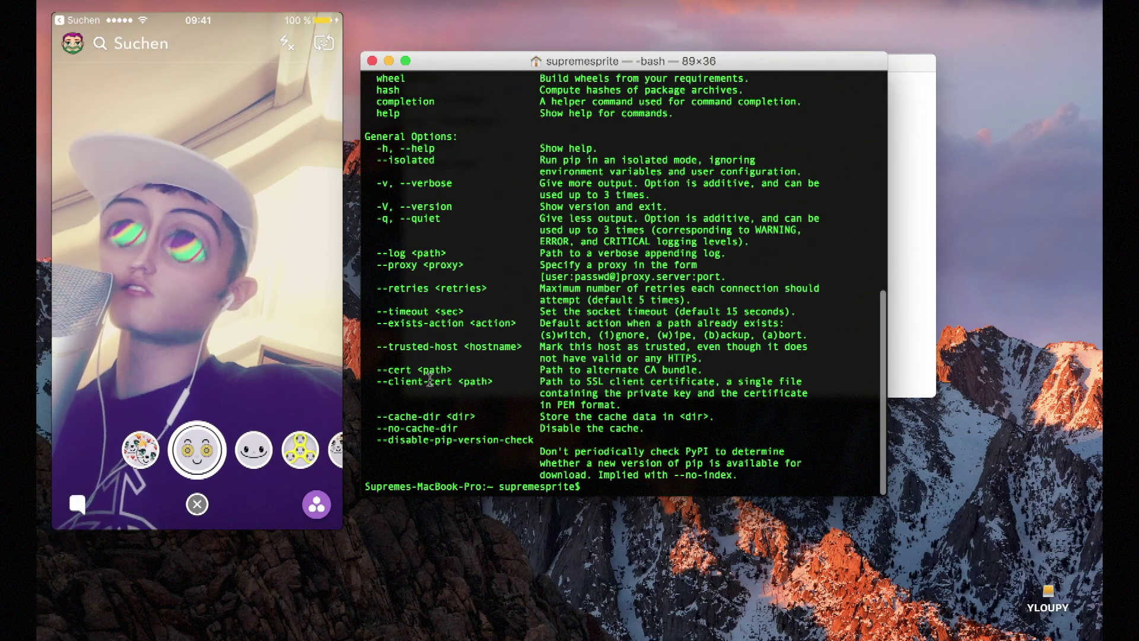
scroll(430, 380, up, 10)
double_click(393, 265)
scroll(393, 265, down, 10)
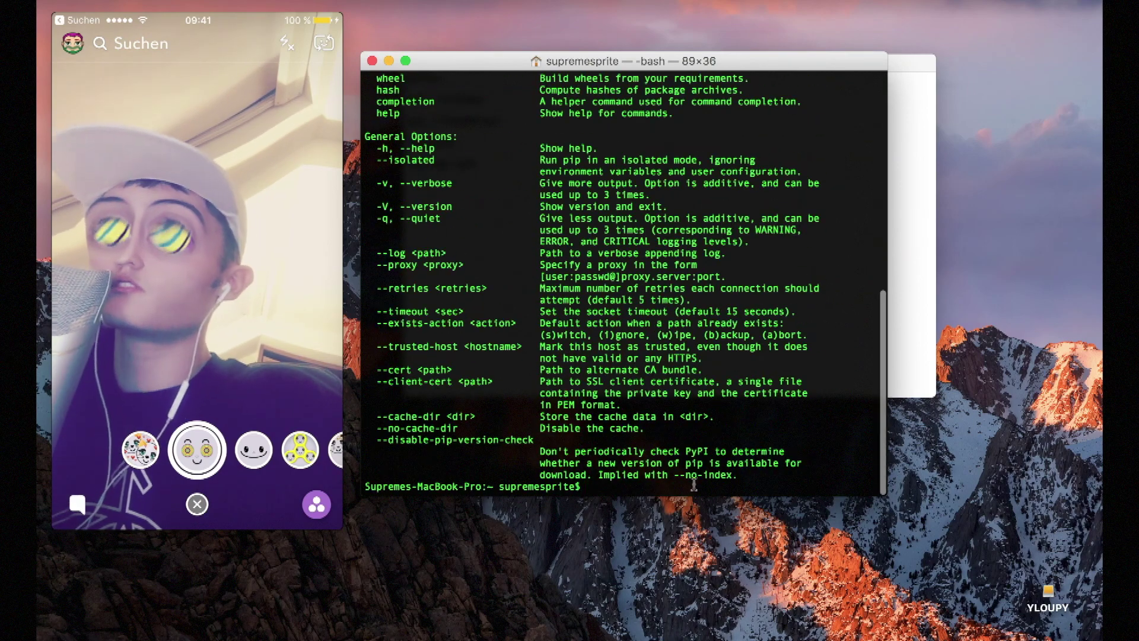
scroll(640, 468, up, 10)
double_click(379, 241)
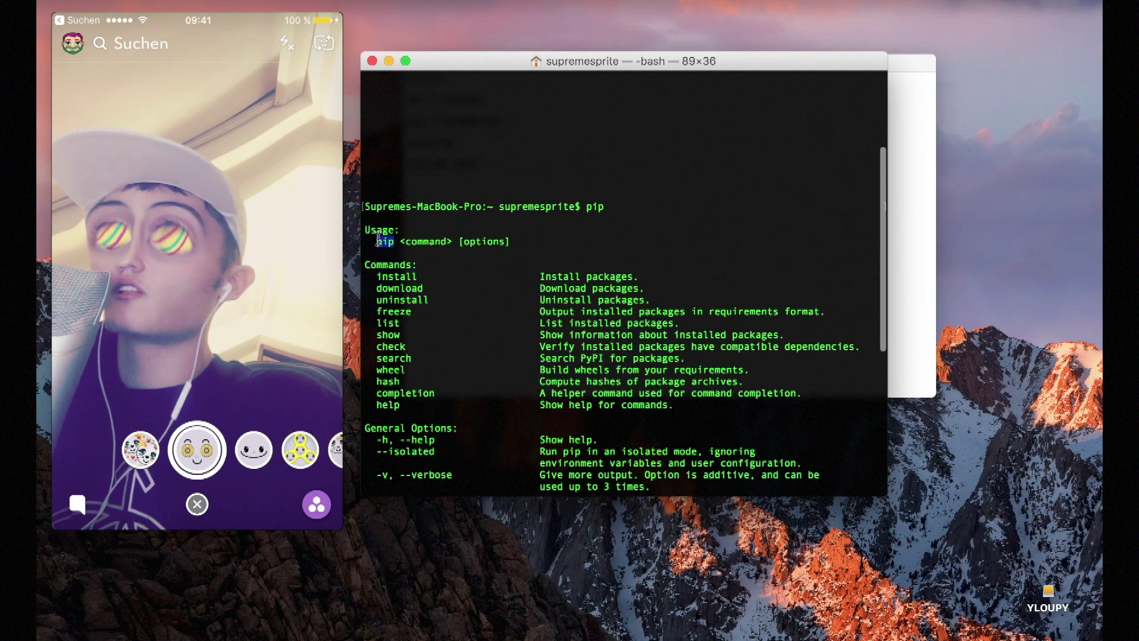
double_click(387, 265)
double_click(426, 242)
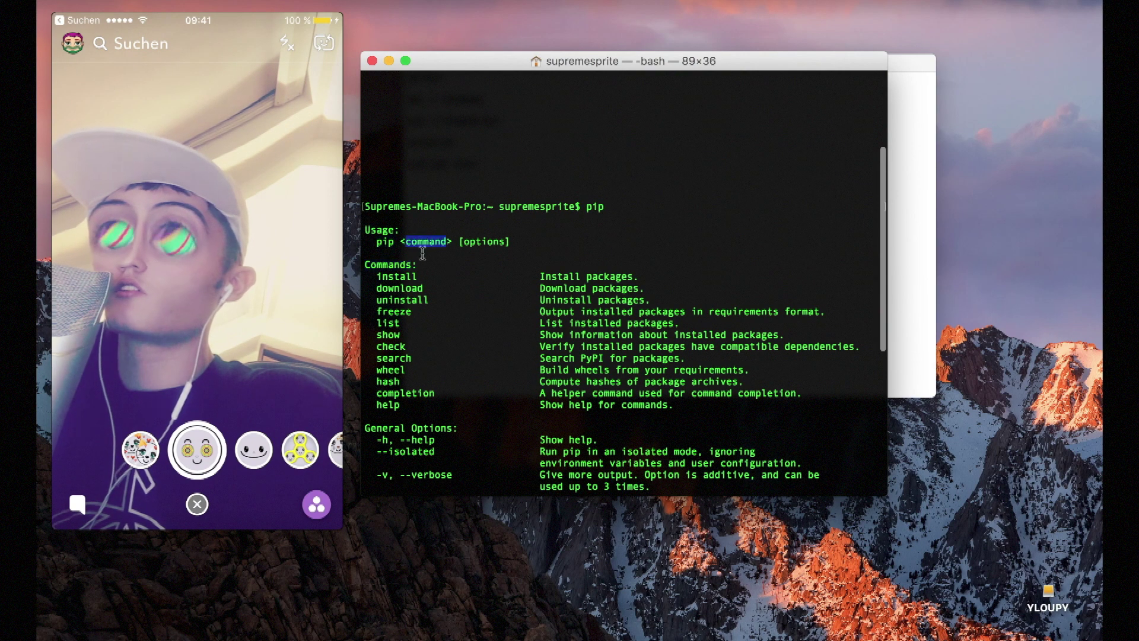
double_click(399, 288)
click(391, 265)
double_click(395, 276)
double_click(485, 242)
scroll(573, 433, down, 10)
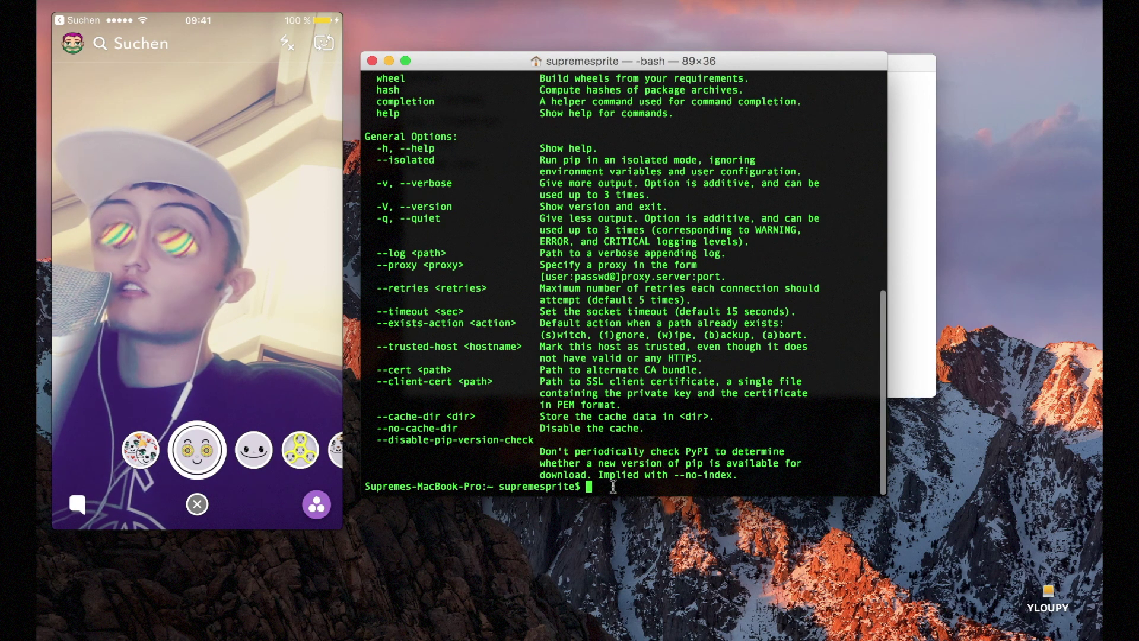
- Run 'pip install selenium', which reports the requirement already satisfied in /Library/Python/2.7/site-packages
text(pip install selenimum)
key(Return)
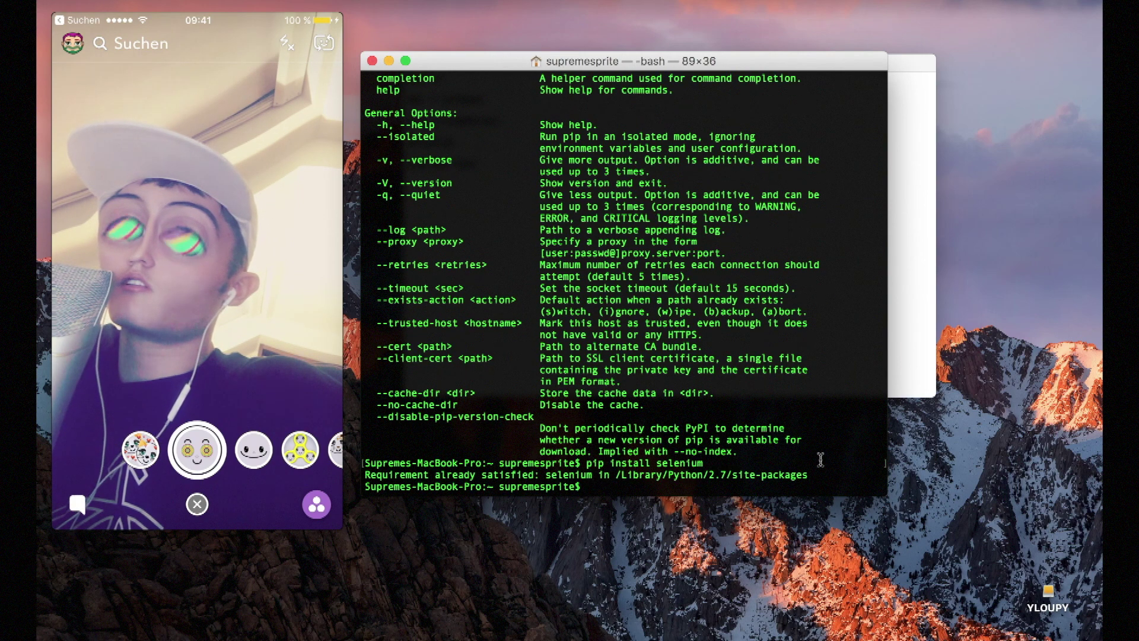
drag(813, 474, 353, 476)
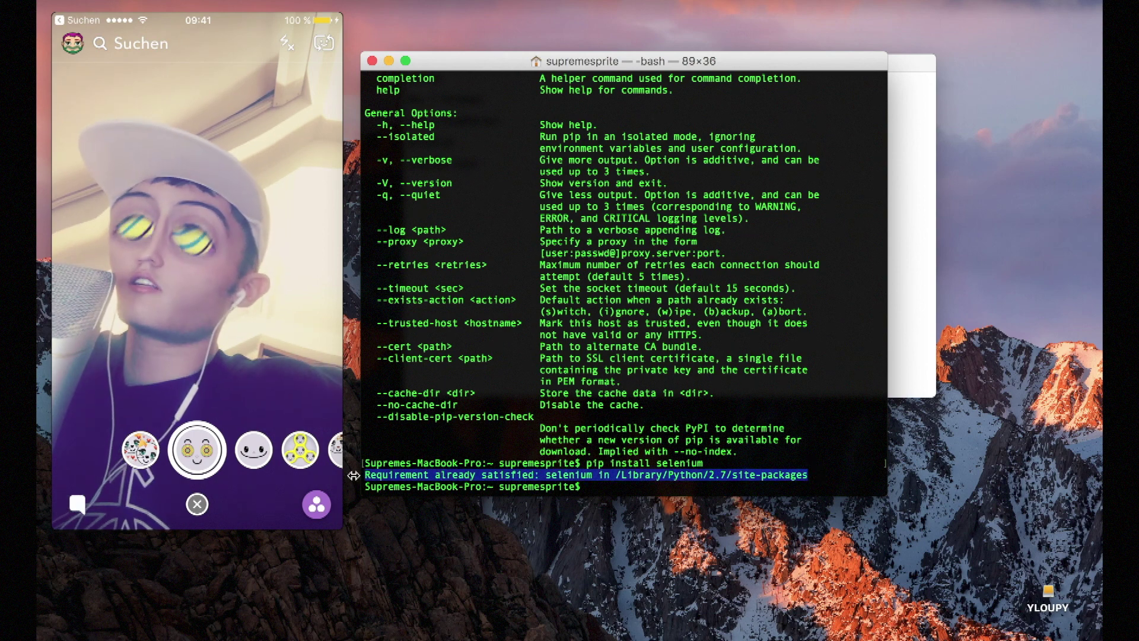
double_click(516, 474)
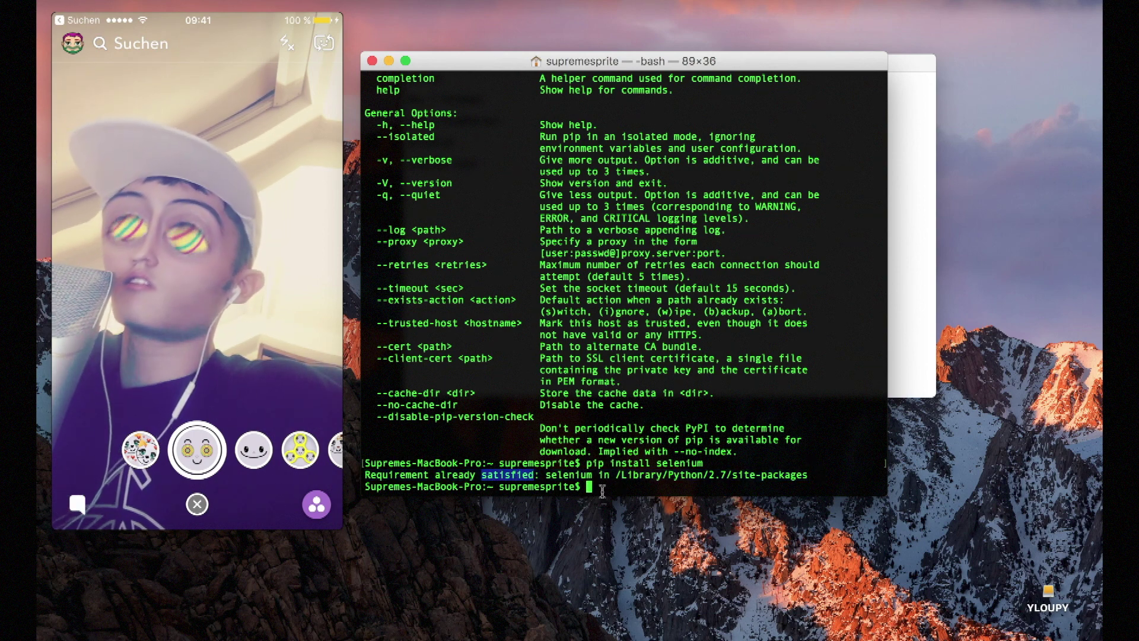
click(603, 487)
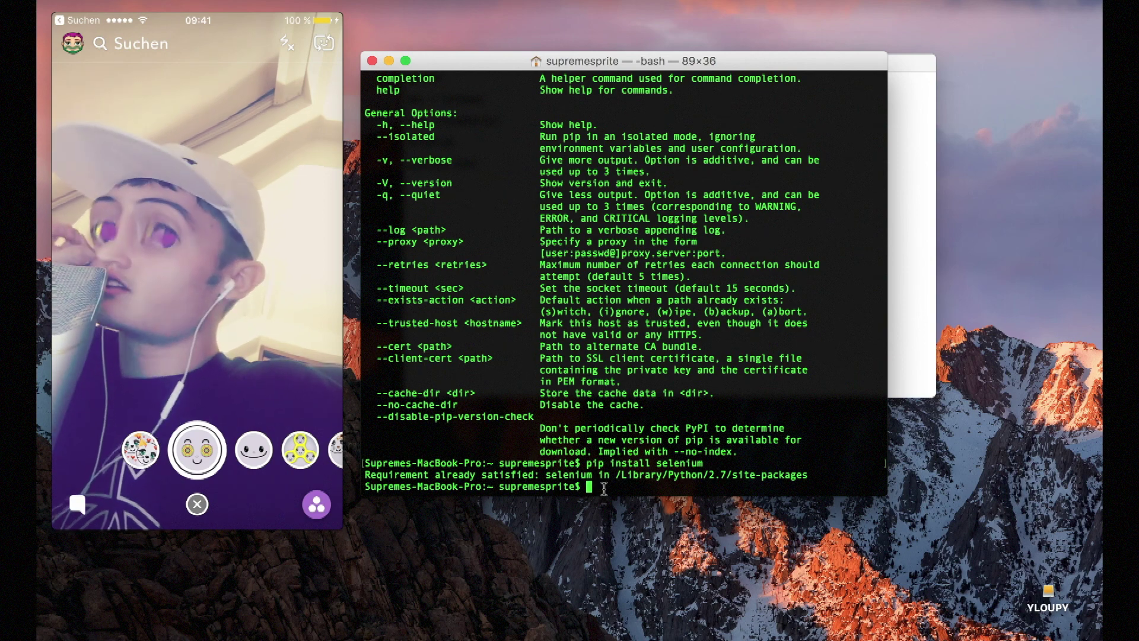
- Erase the typed 'sudo pip install selenium' command and run 'pip list' instead
text(sprite$ s)
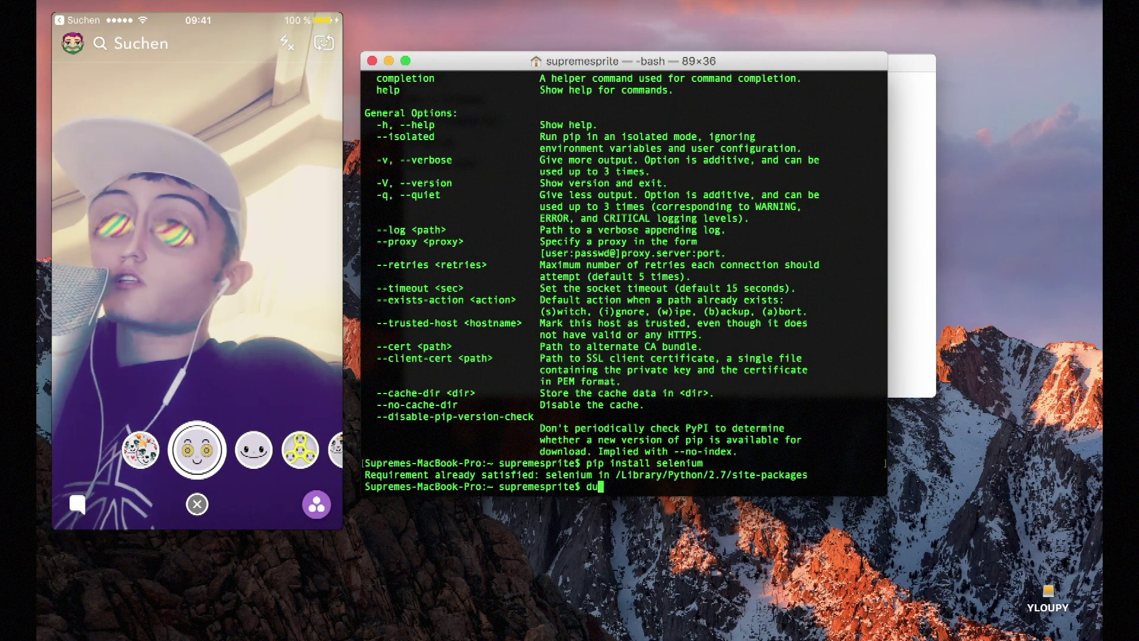
text(udo)
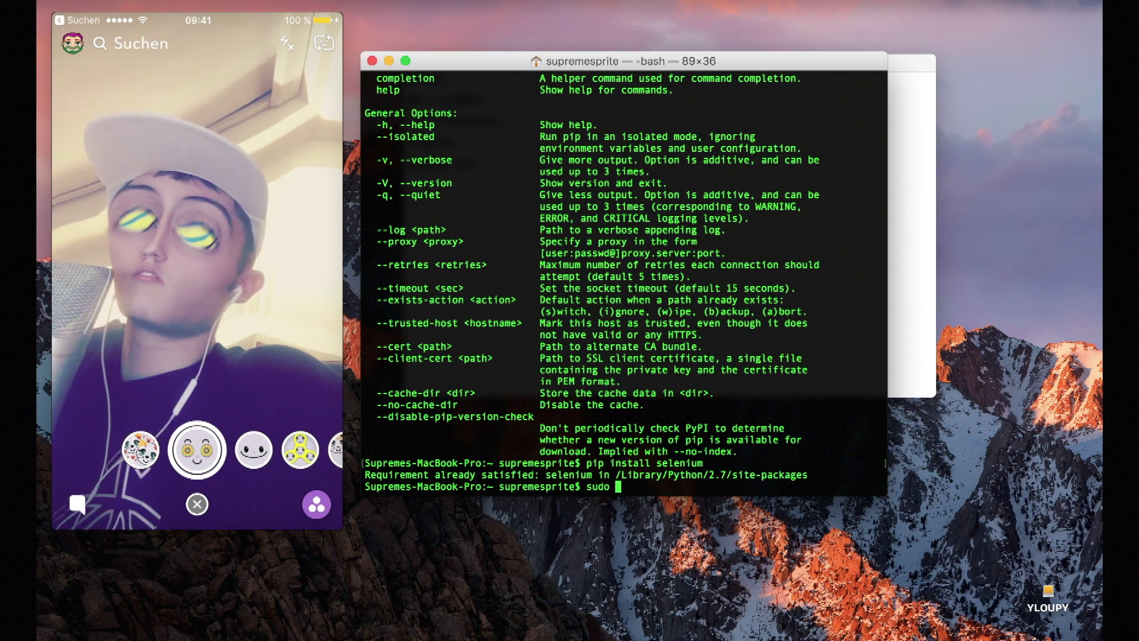
text( pip install selenium)
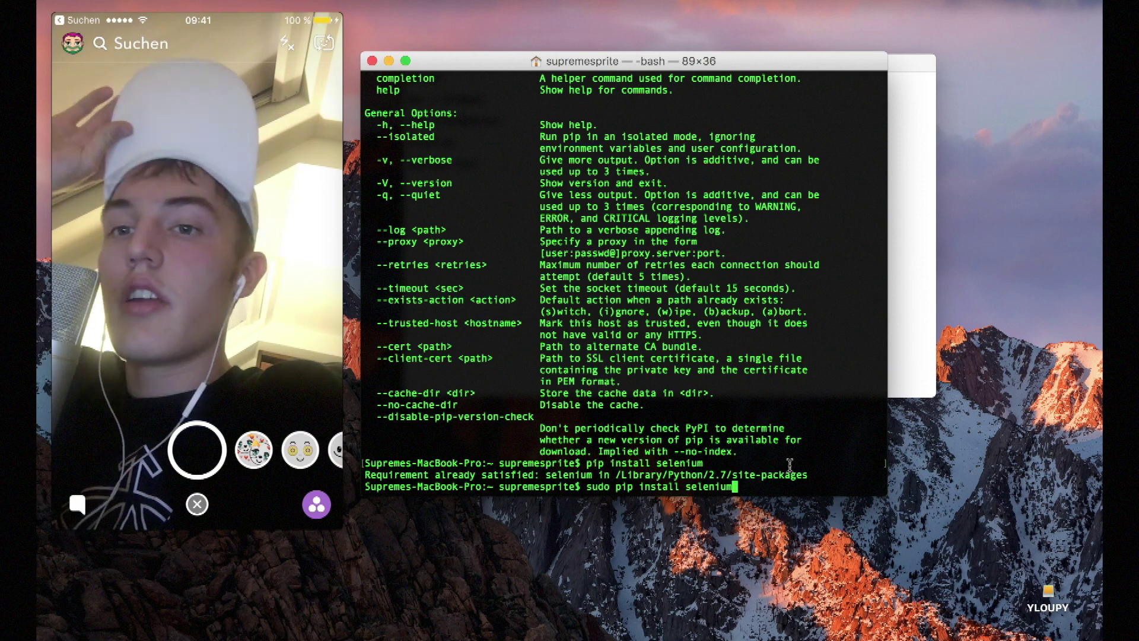
drag(757, 488, 586, 487)
key(BackSpace)
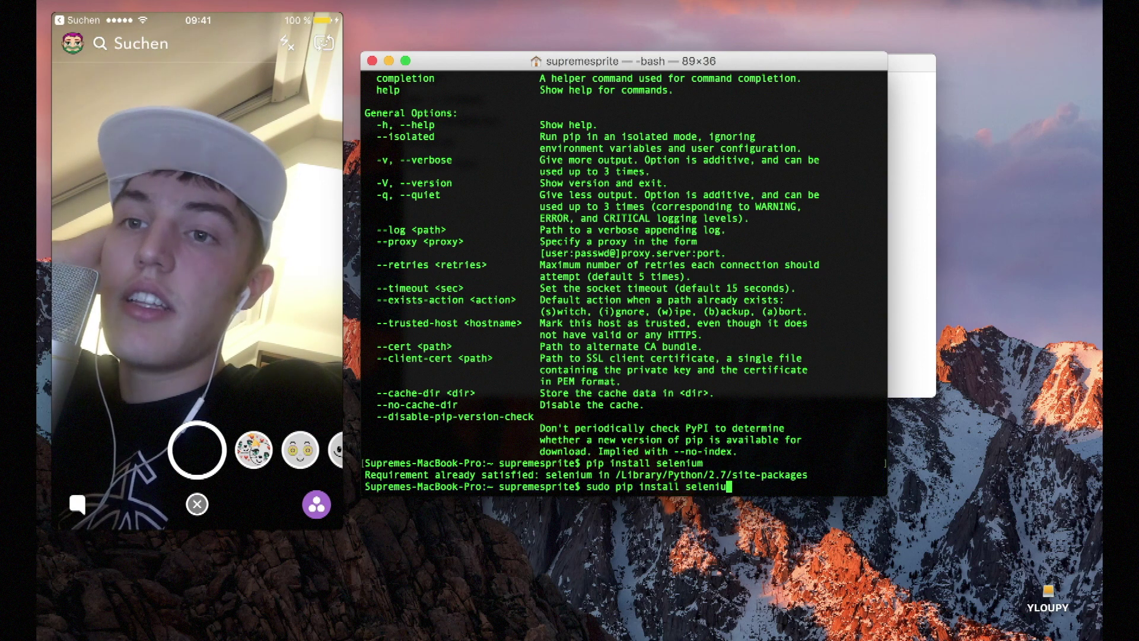
key(BackSpace)
key(BackSpace)
key(BackSpace)
key(BackSpace)
key(BackSpace)
key(BackSpace)
key(BackSpace)
key(BackSpace)
key(BackSpace)
key(BackSpace)
key(BackSpace)
key(BackSpace)
key(BackSpace)
key(BackSpace)
key(BackSpace)
key(BackSpace)
key(BackSpace)
key(BackSpace)
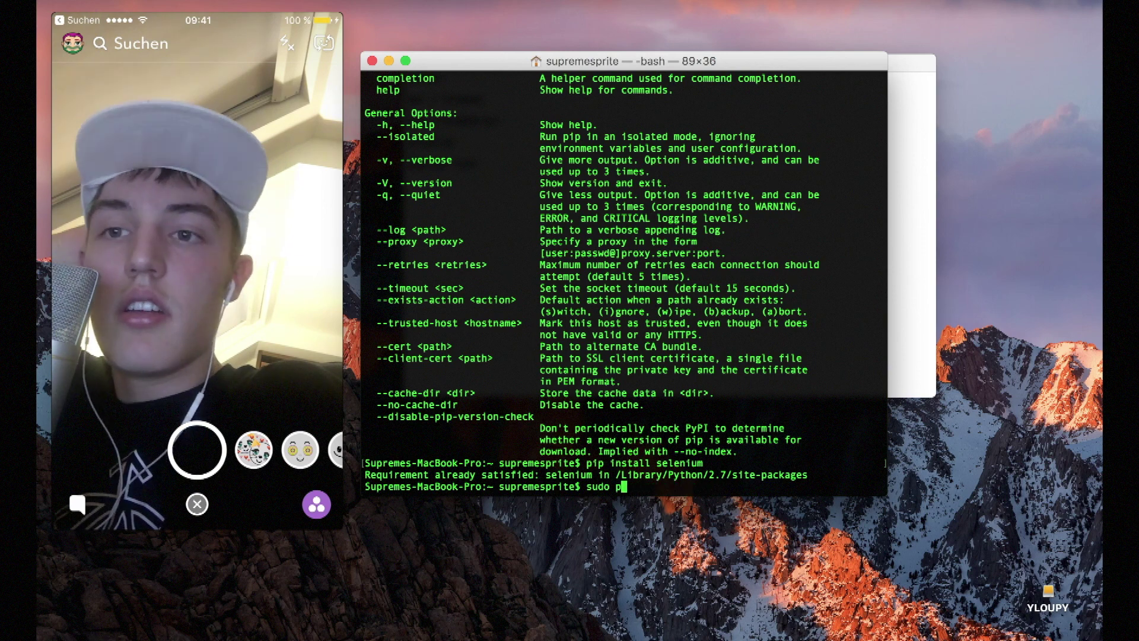
key(BackSpace)
key(BackSpace)
key(BackSpace)
key(BackSpace)
key(BackSpace)
key(BackSpace)
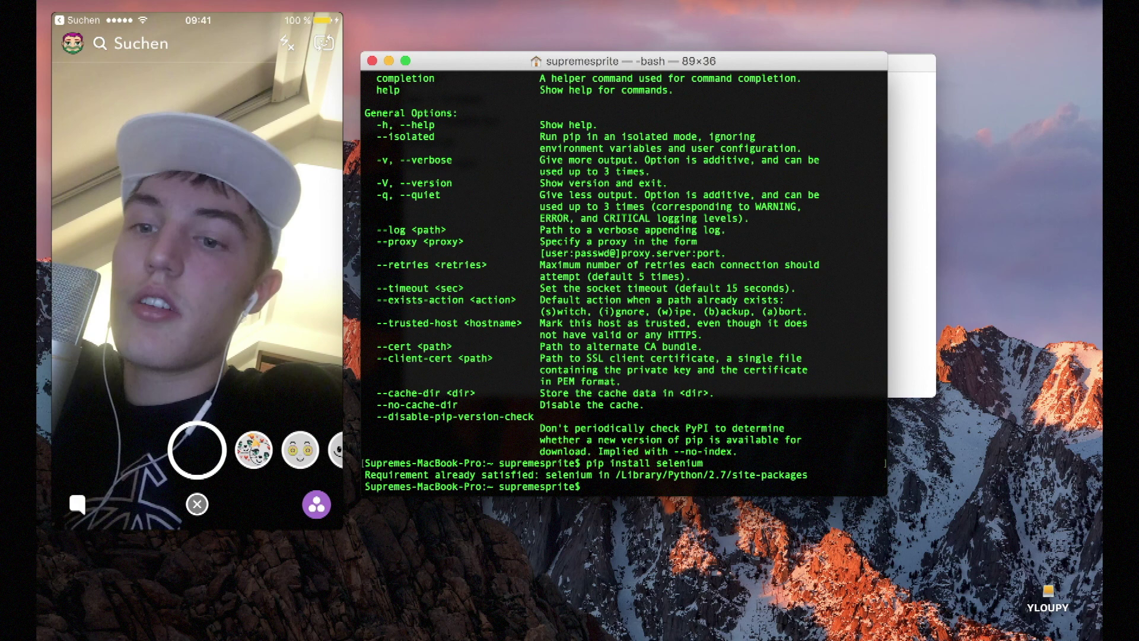
text(pip)
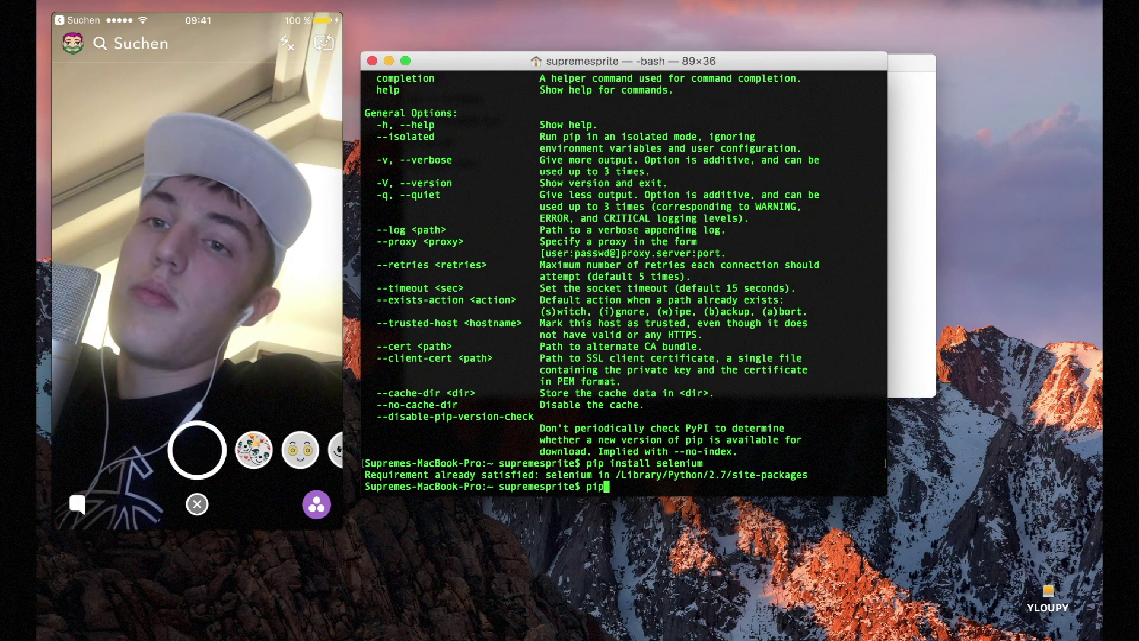
text( list)
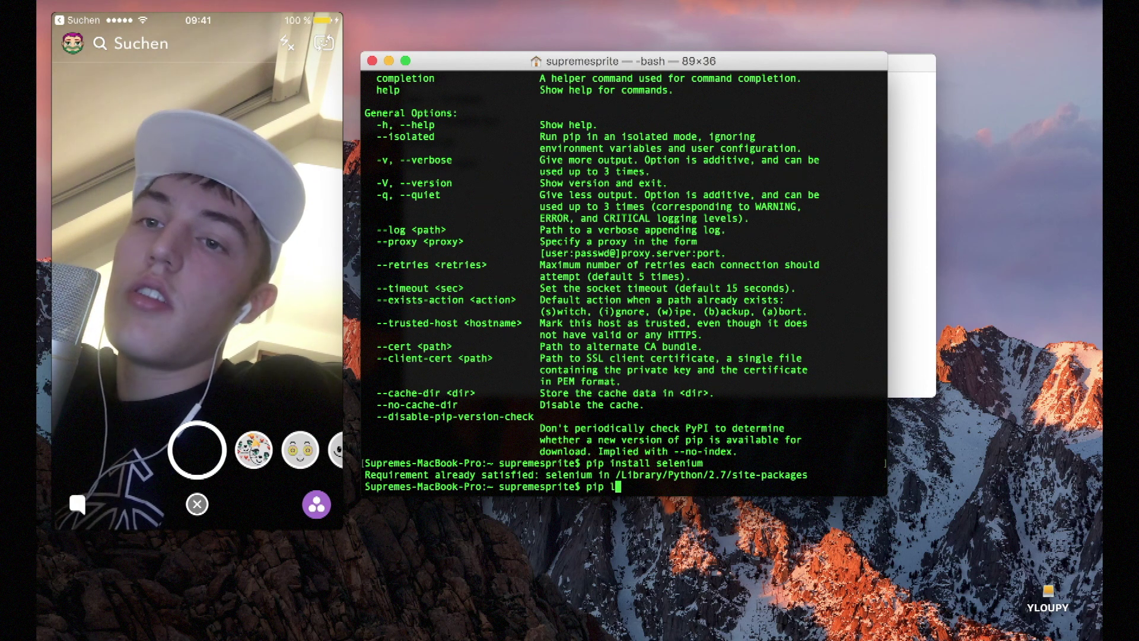
key(Return)
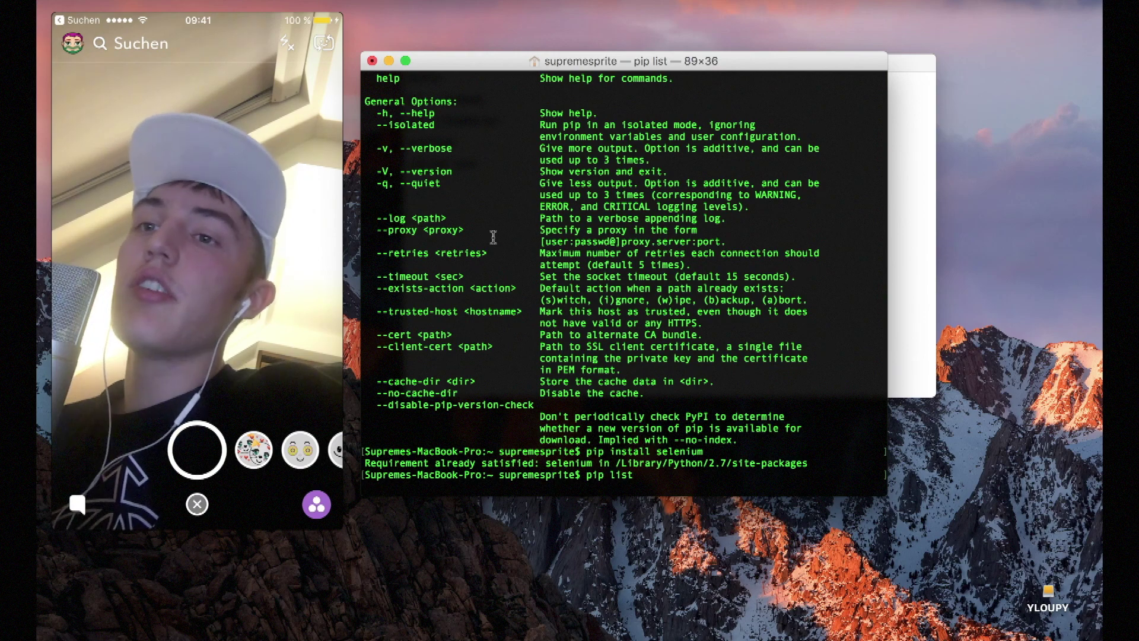
- Locate selenium in the pip list output and start typing 'pip check'
scroll(493, 237, up, 10)
scroll(493, 237, down, 10)
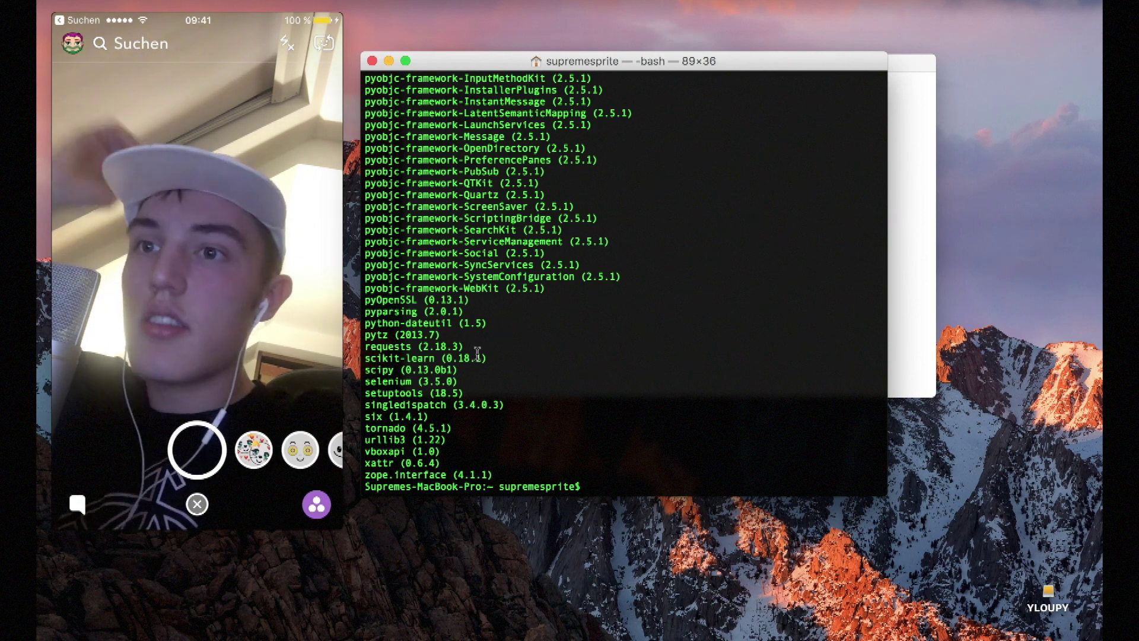
double_click(407, 383)
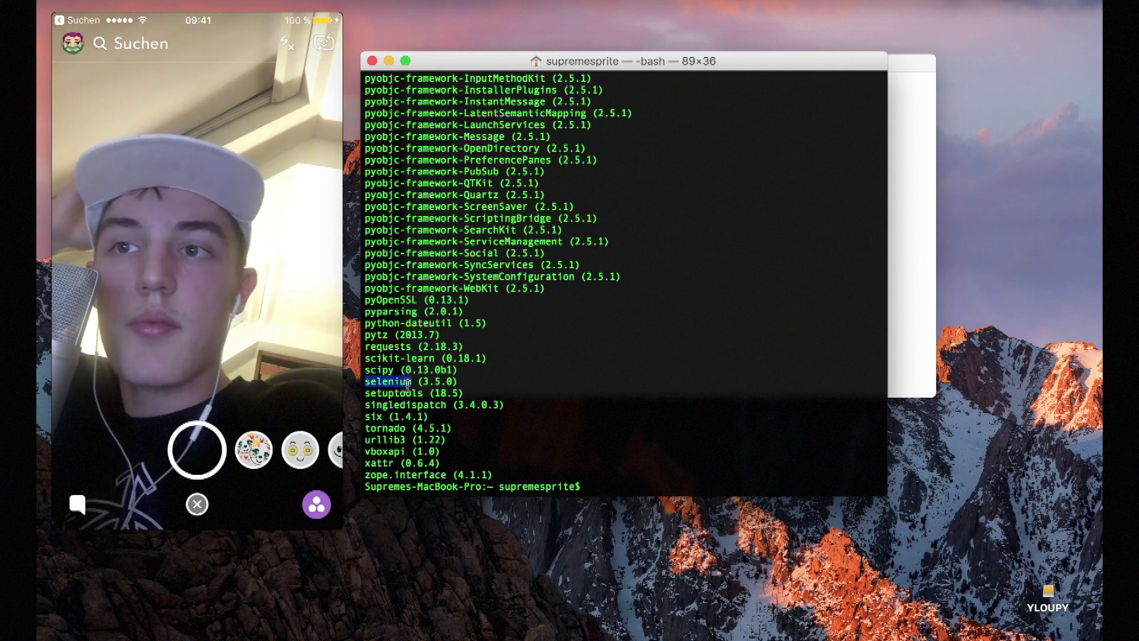
text(pip check seleniu)
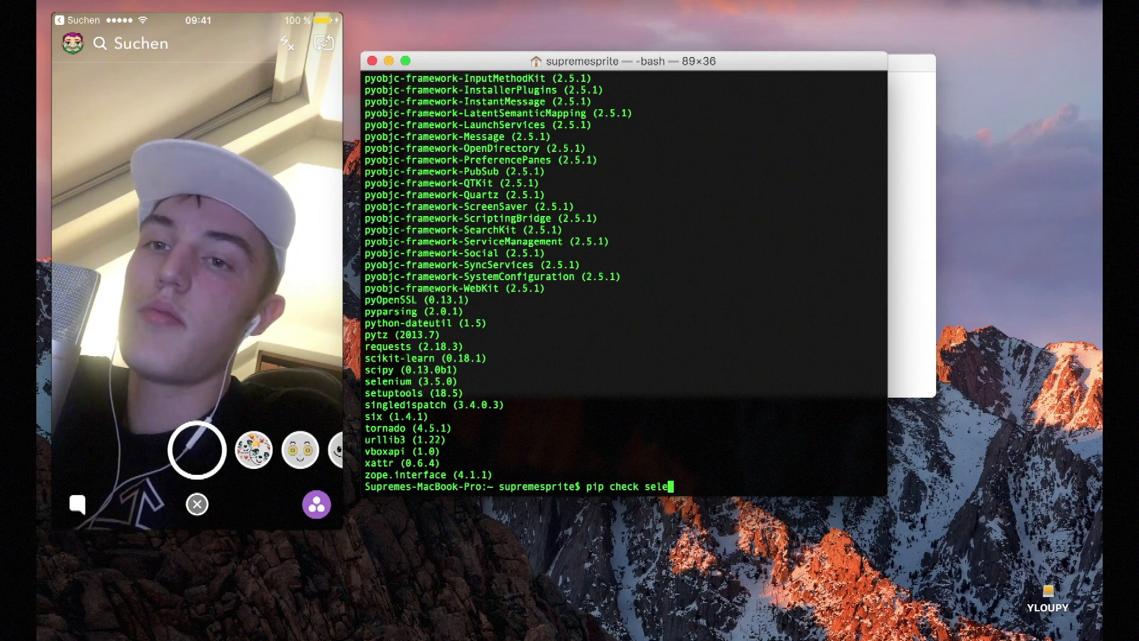
double_click(624, 486)
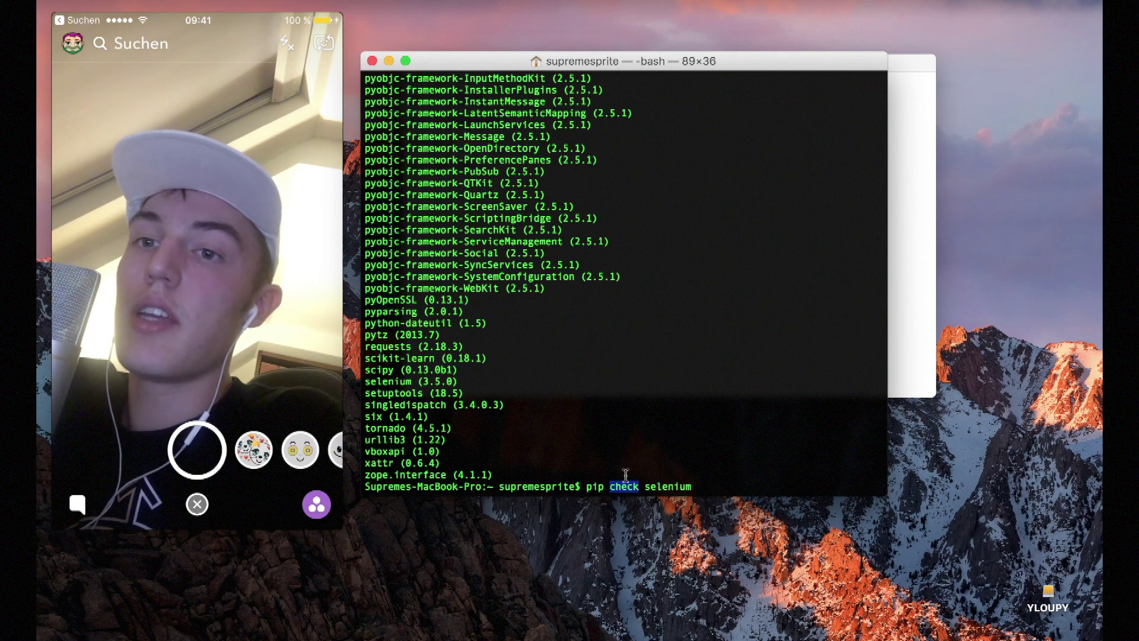
- Review the list and check command descriptions in pip's help output
scroll(625, 479, up, 15)
drag(416, 382, 356, 239)
double_click(387, 301)
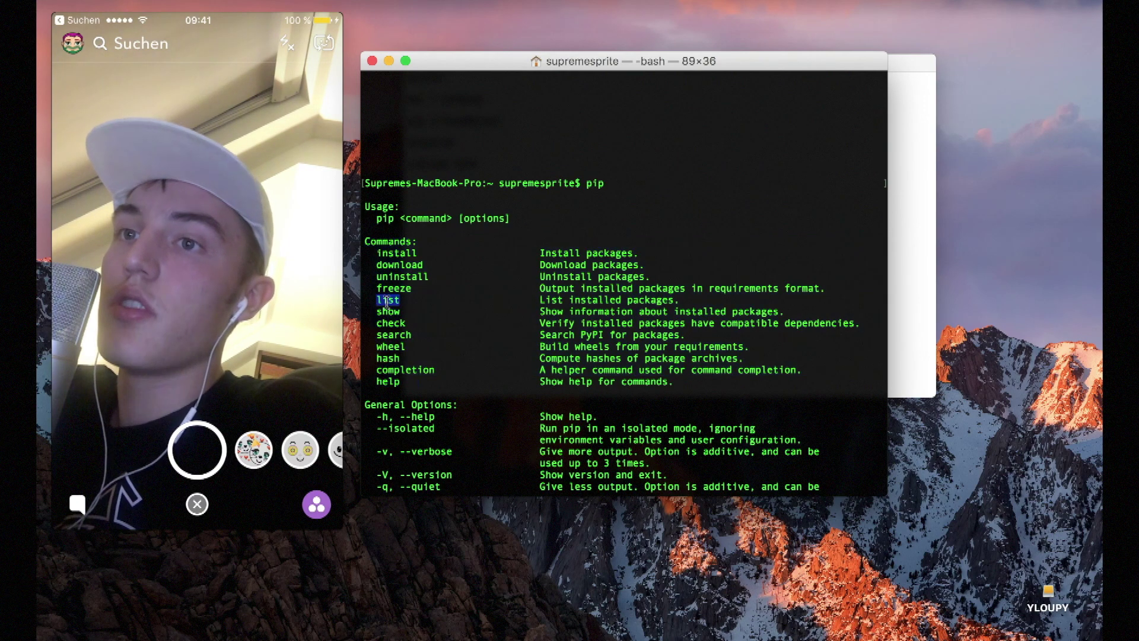
drag(541, 296, 677, 300)
double_click(397, 323)
drag(542, 322, 845, 322)
click(815, 342)
- Run 'pip check selenium', confirm no broken requirements, and return to the 'sublime text' note line
scroll(815, 342, down, 15)
text(pip check selenium)
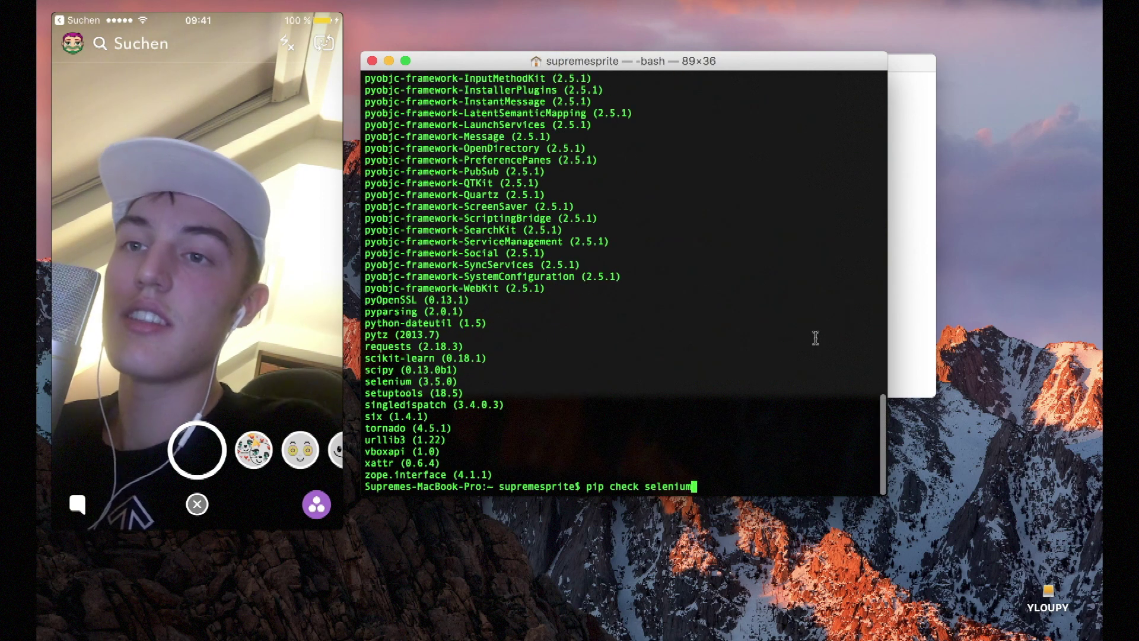
key(Return)
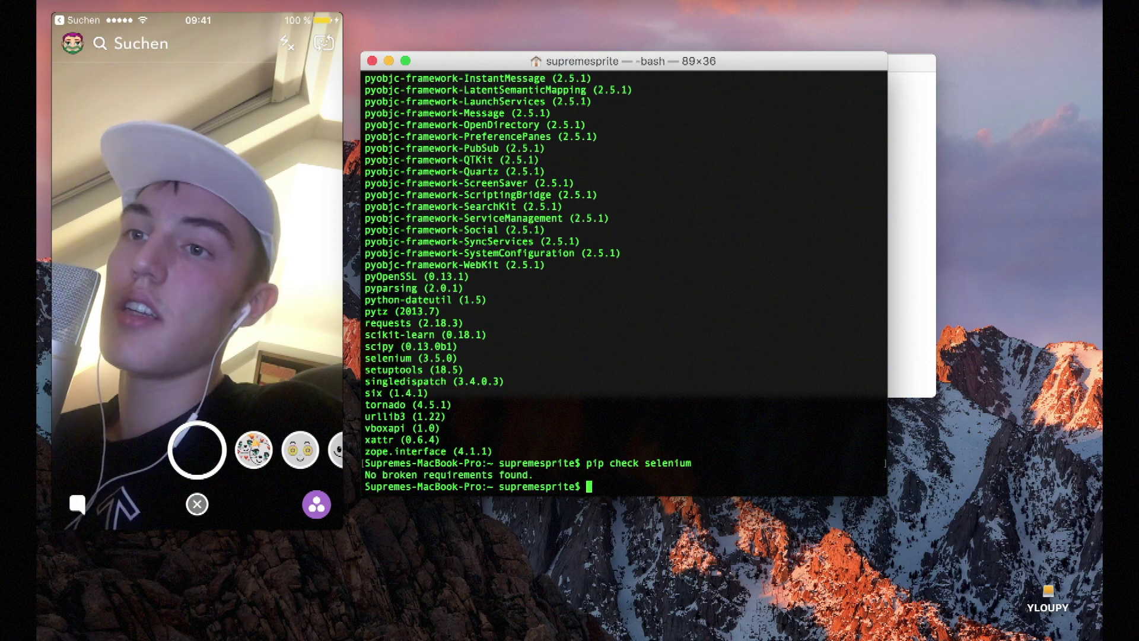
triple_click(579, 473)
click(579, 473)
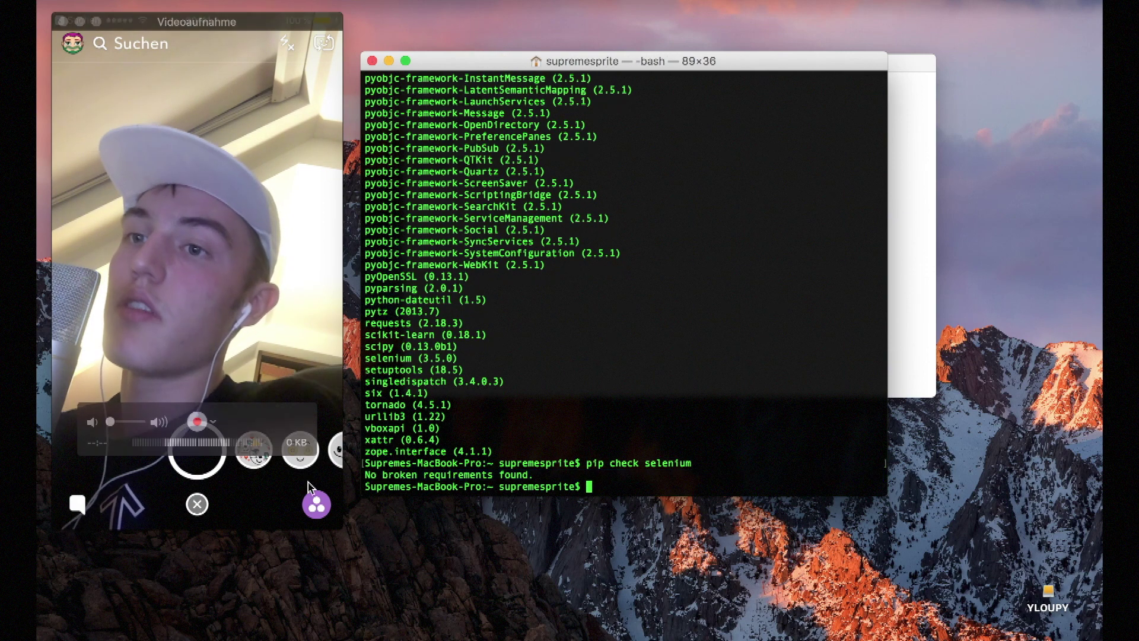
triple_click(568, 473)
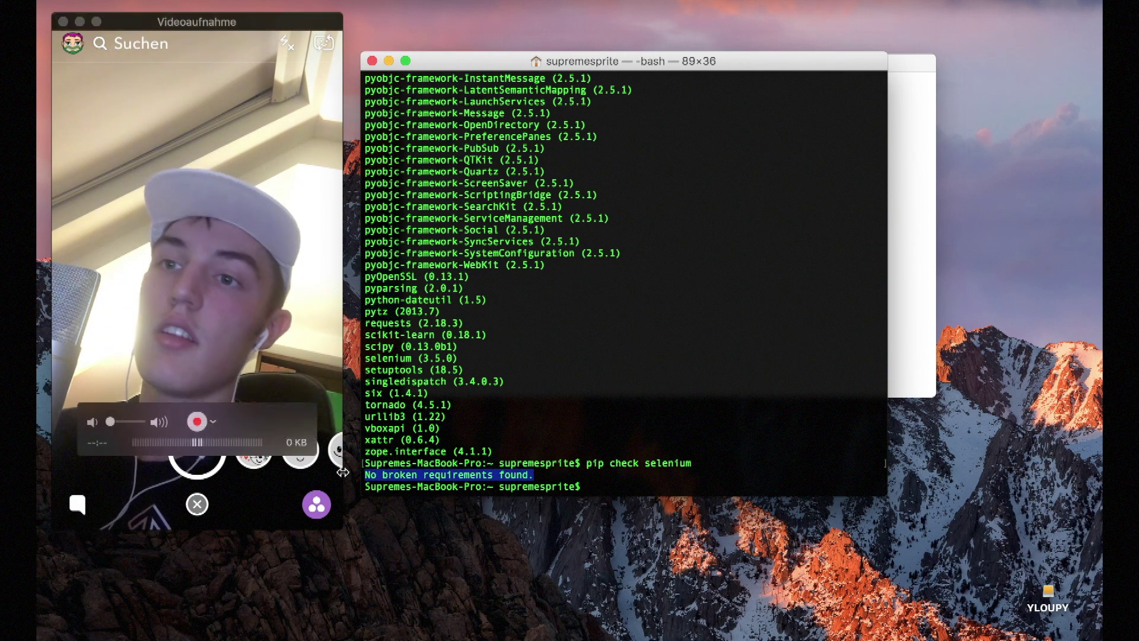
click(915, 154)
triple_click(448, 165)
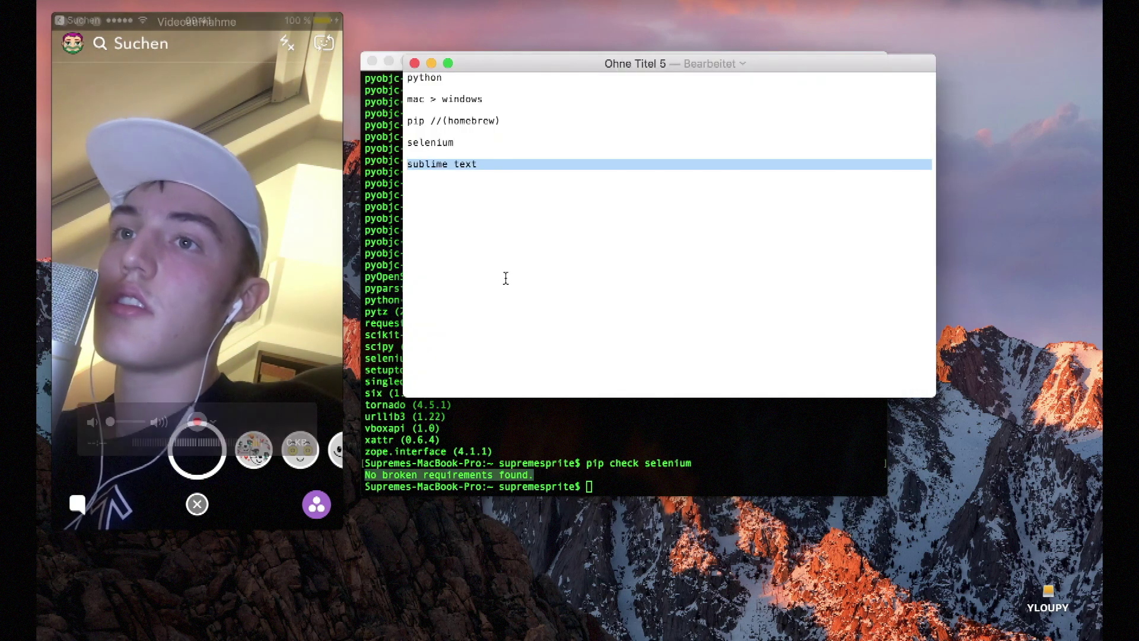
- Search Google for 'sublime text' in Chrome and open the sublimetext.com result
click(473, 635)
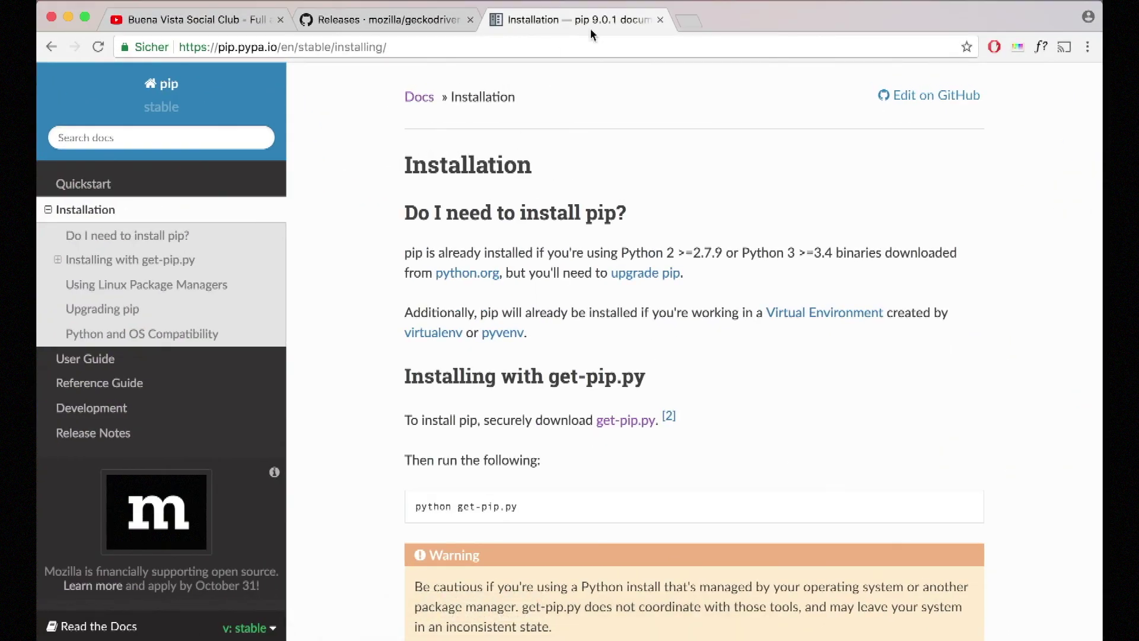
click(602, 46)
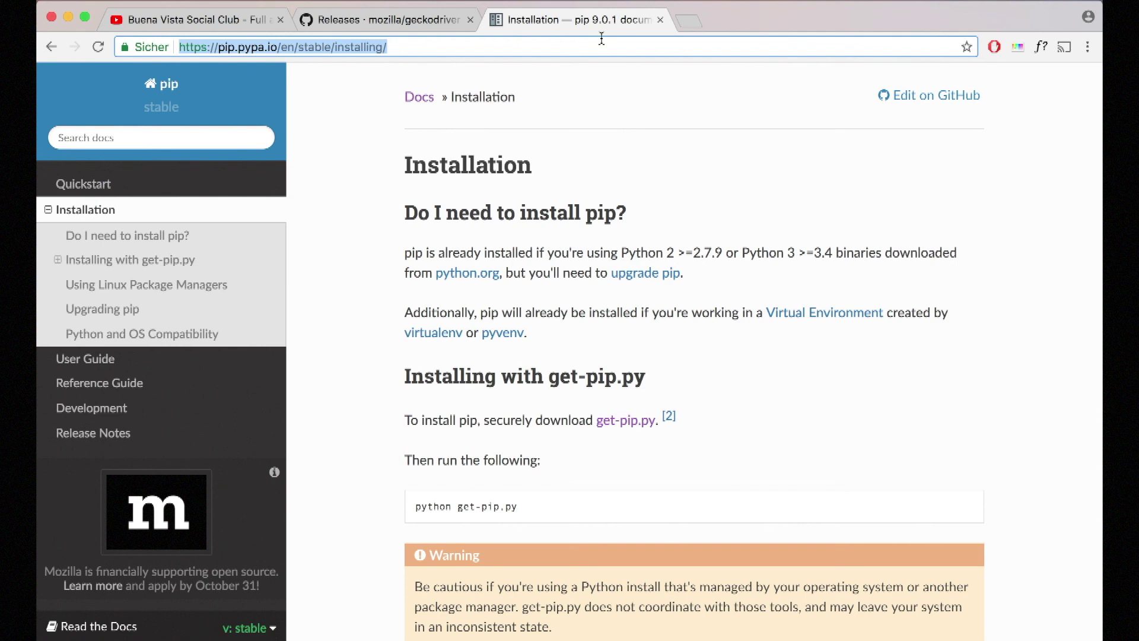
text(sublime td)
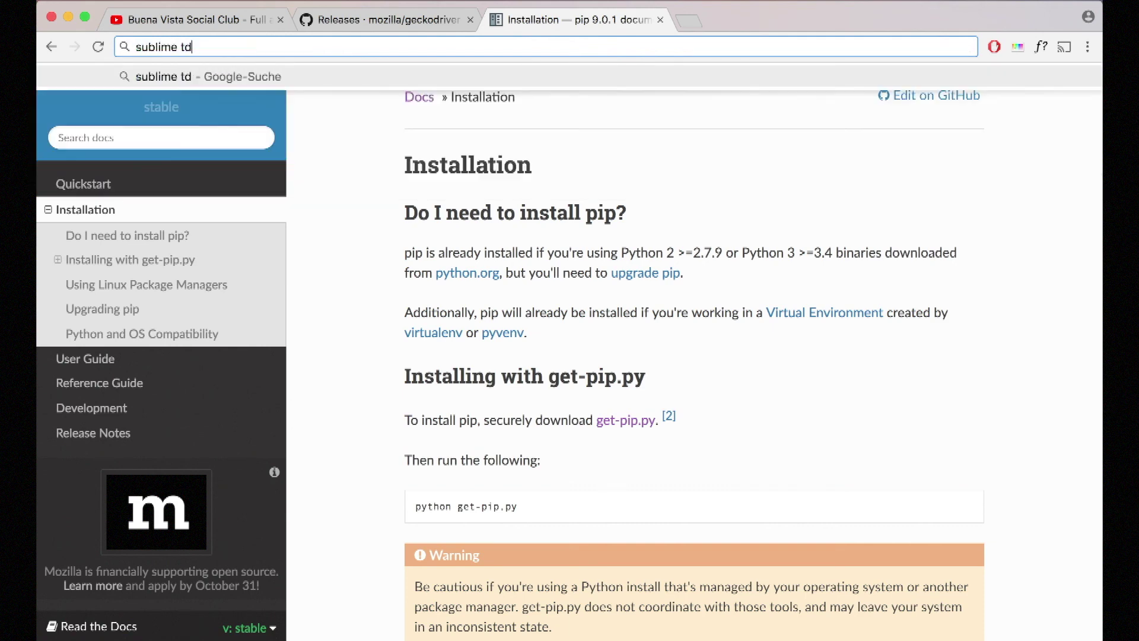
key(BackSpace)
text(ext)
key(Return)
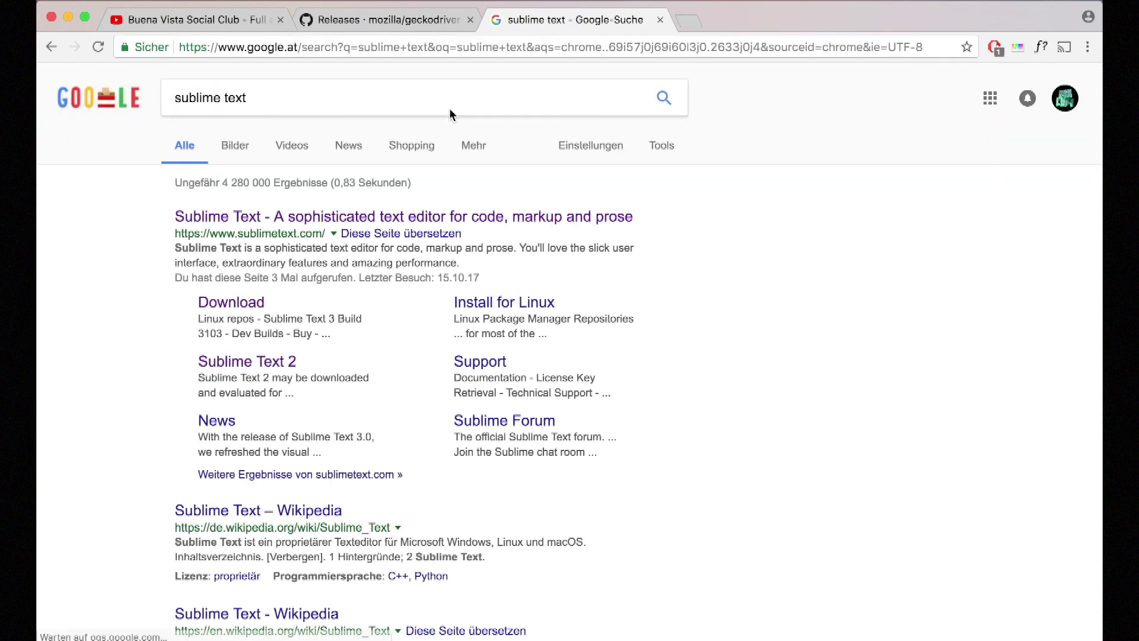
click(429, 224)
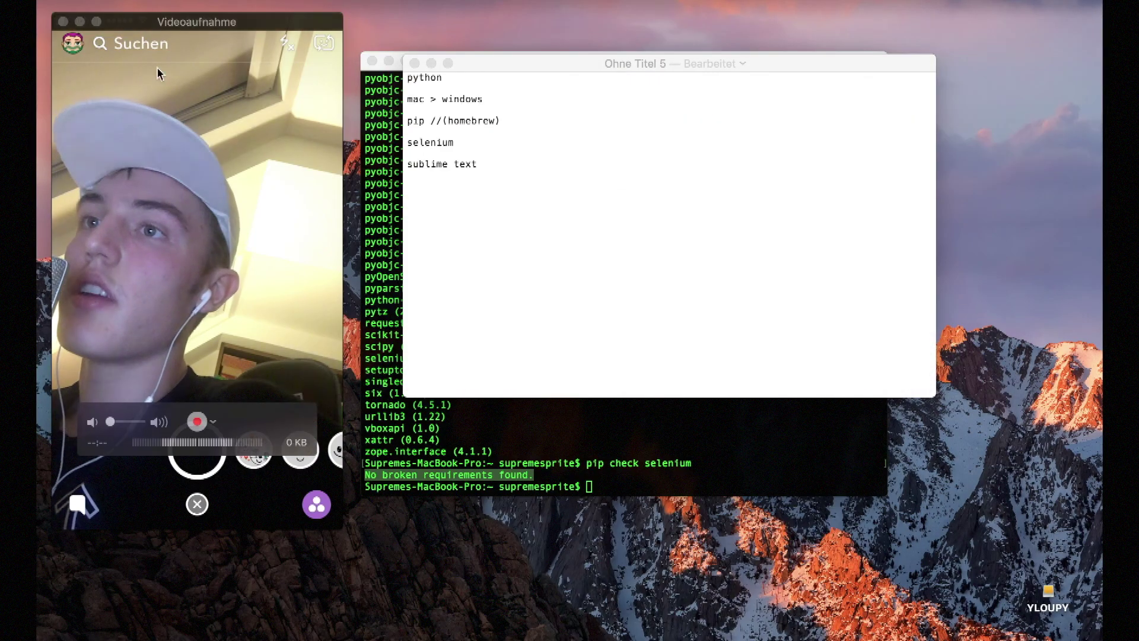
drag(207, 25, 534, 53)
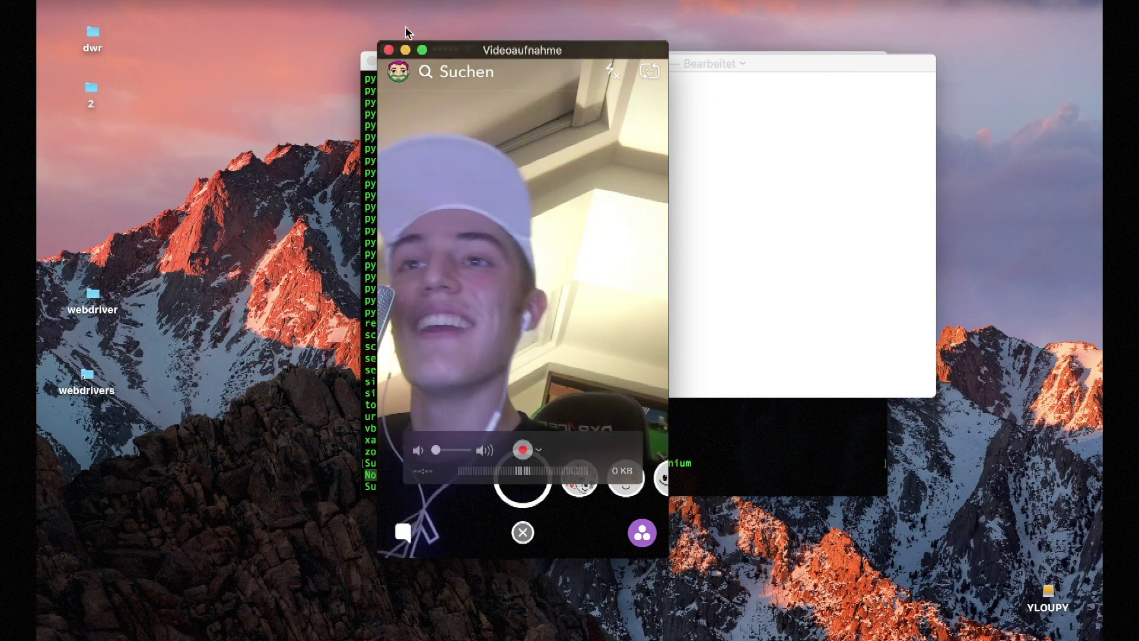
drag(444, 46, 126, 60)
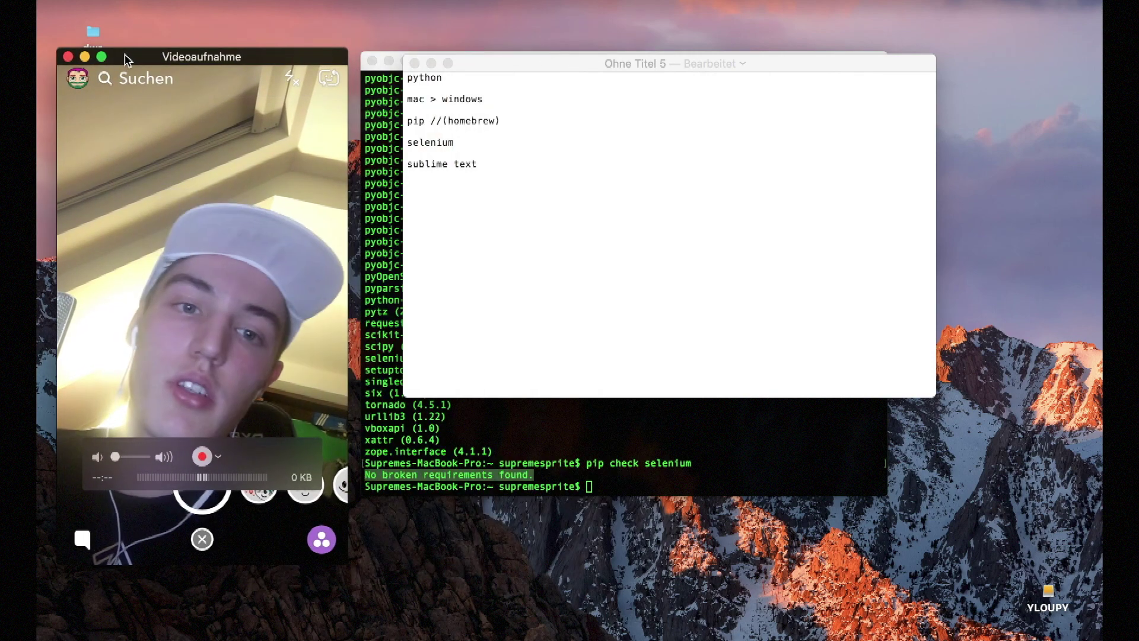
- Insert a blank line between 'chromedriver (chrome)' and 'geckodriver (firefox)' in the notes
click(645, 380)
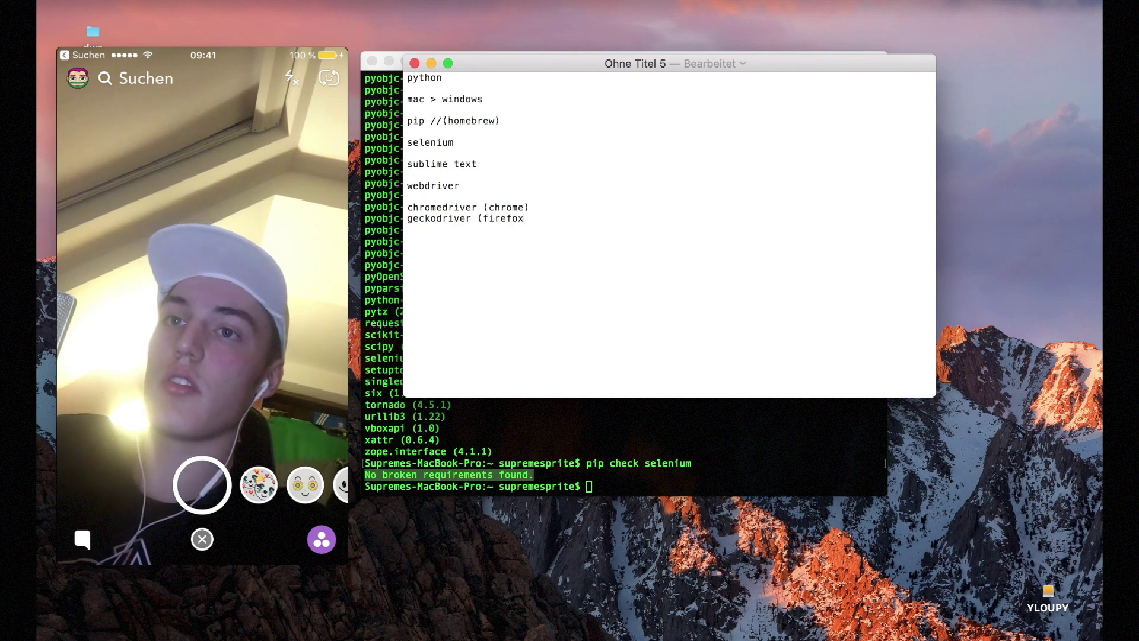
triple_click(495, 215)
click(629, 196)
click(592, 211)
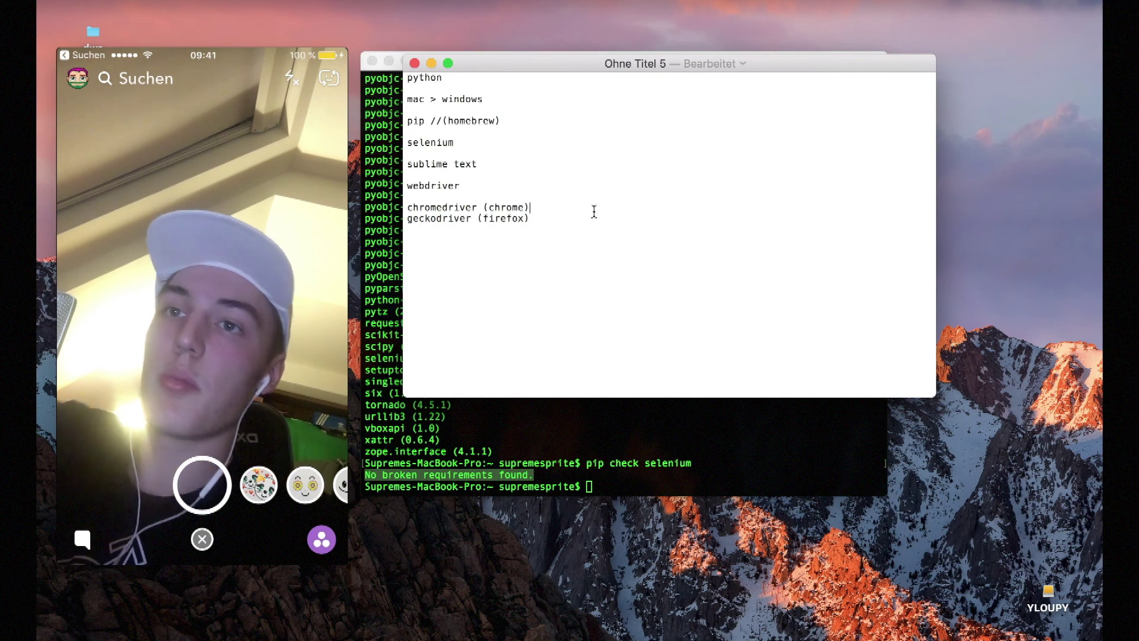
key(Return)
drag(536, 230, 299, 233)
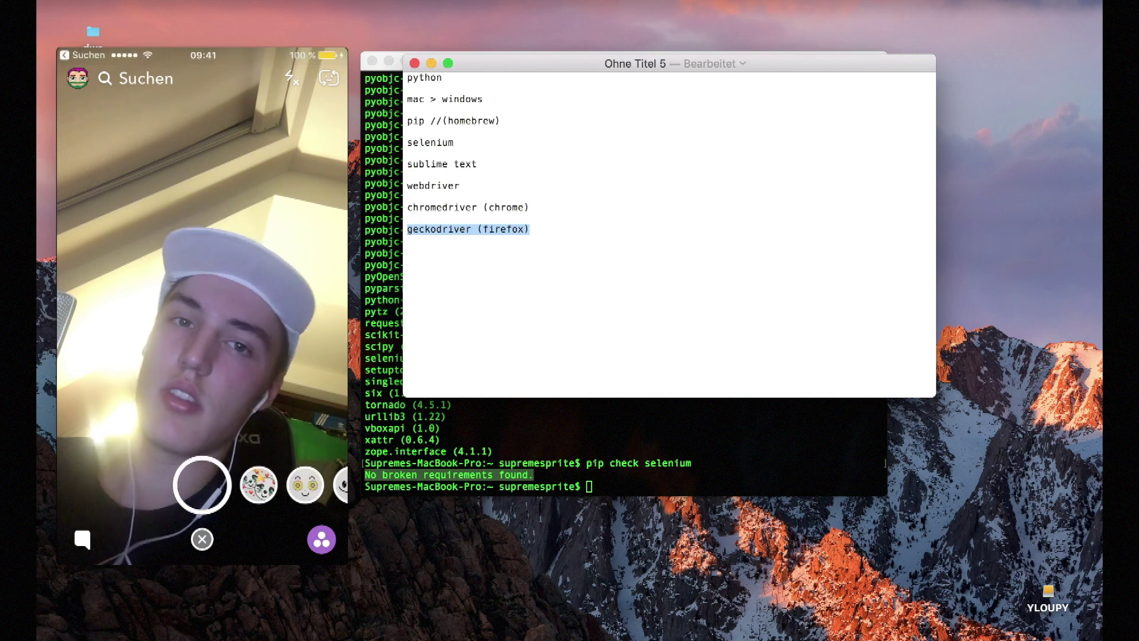
double_click(448, 207)
double_click(505, 208)
click(605, 228)
mouse_move(584, 633)
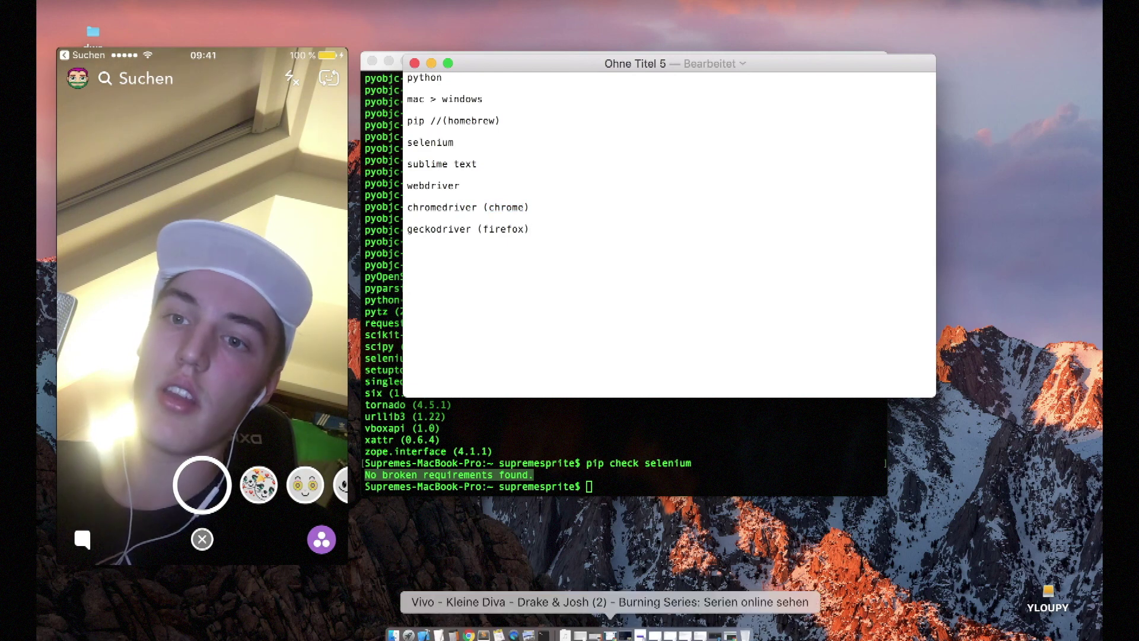
click(469, 633)
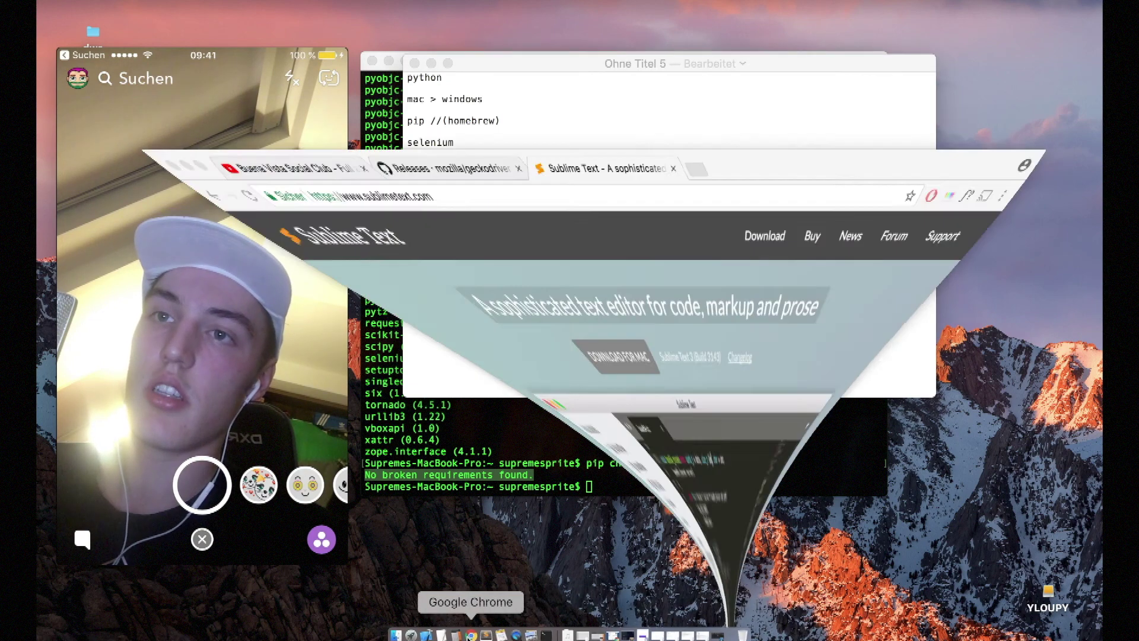
- Go back to the 'geckodriver' Google results and open the mozilla/geckodriver GitHub Releases page
click(379, 20)
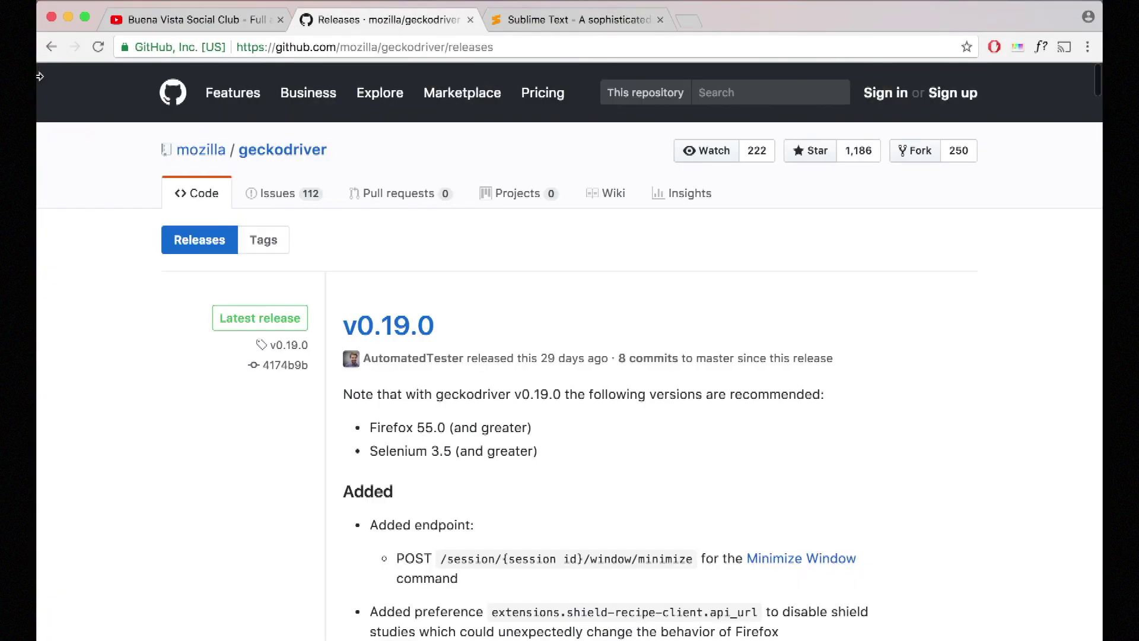
click(51, 46)
click(279, 100)
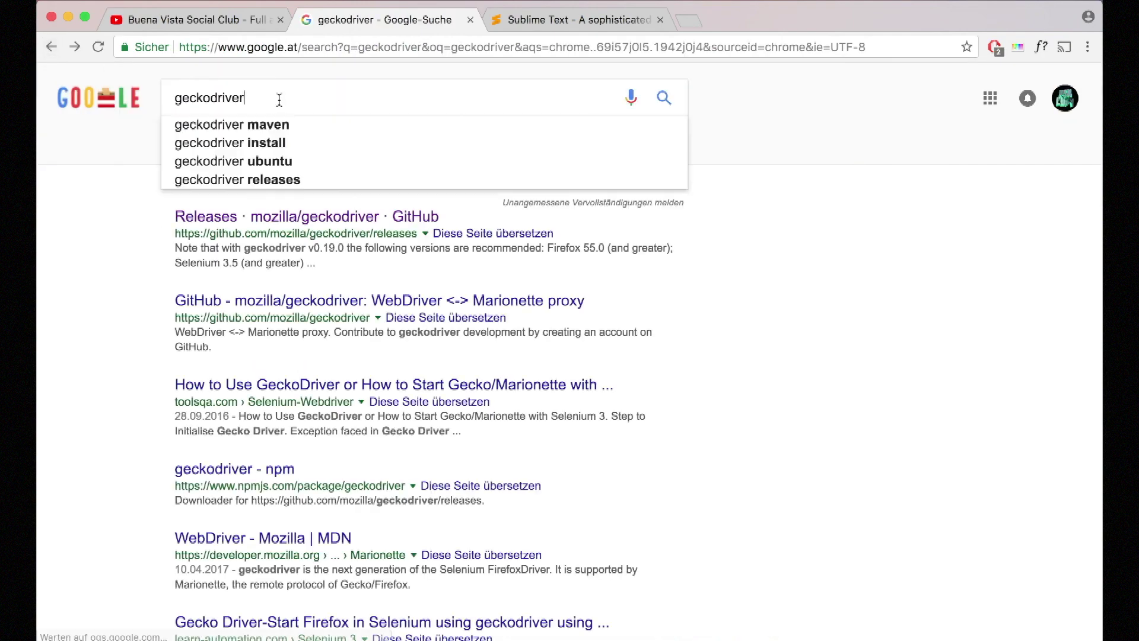
key(super+a)
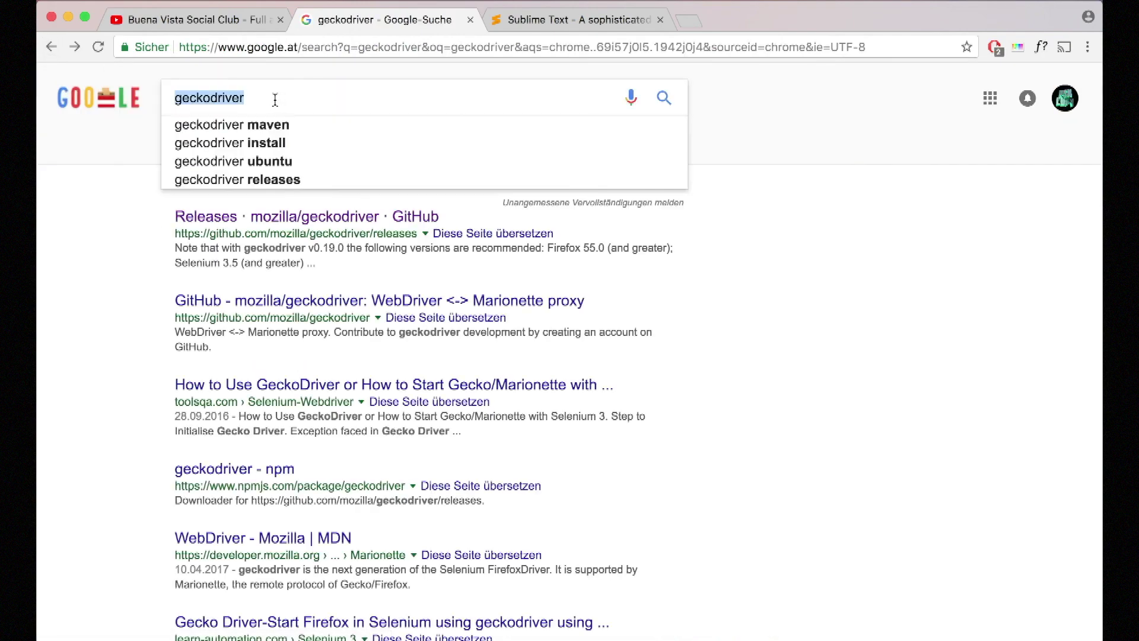
click(276, 100)
key(Return)
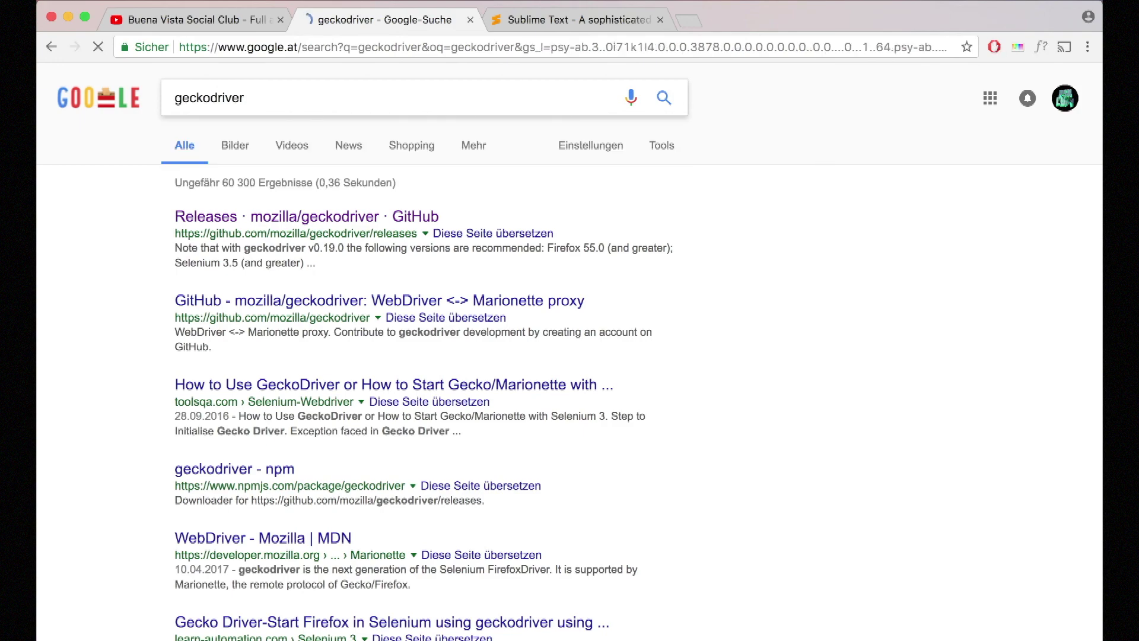
click(267, 217)
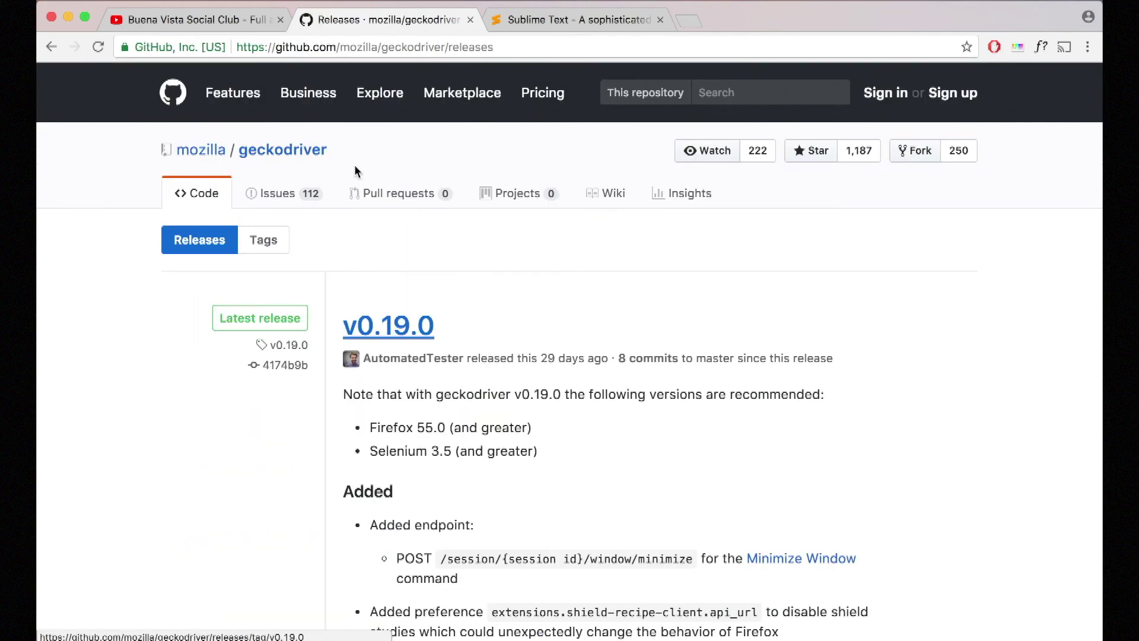
click(298, 48)
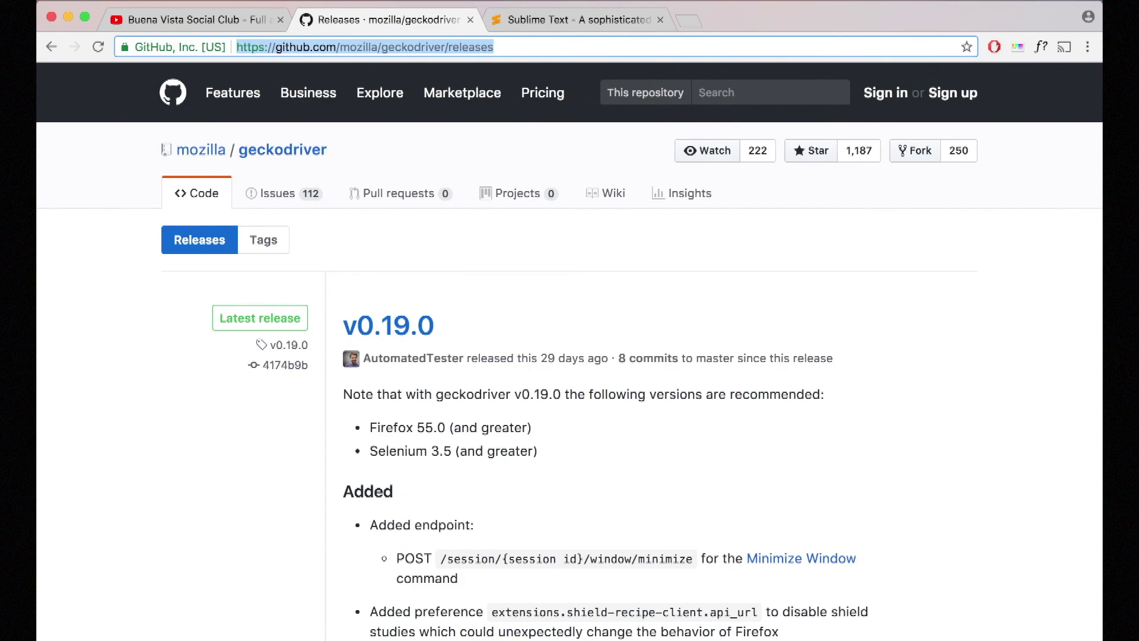
click(730, 305)
- Scroll the releases page to v0.18.0 and download geckodriver-v0.18.0-macos.tar.gz
scroll(730, 305, down, 15)
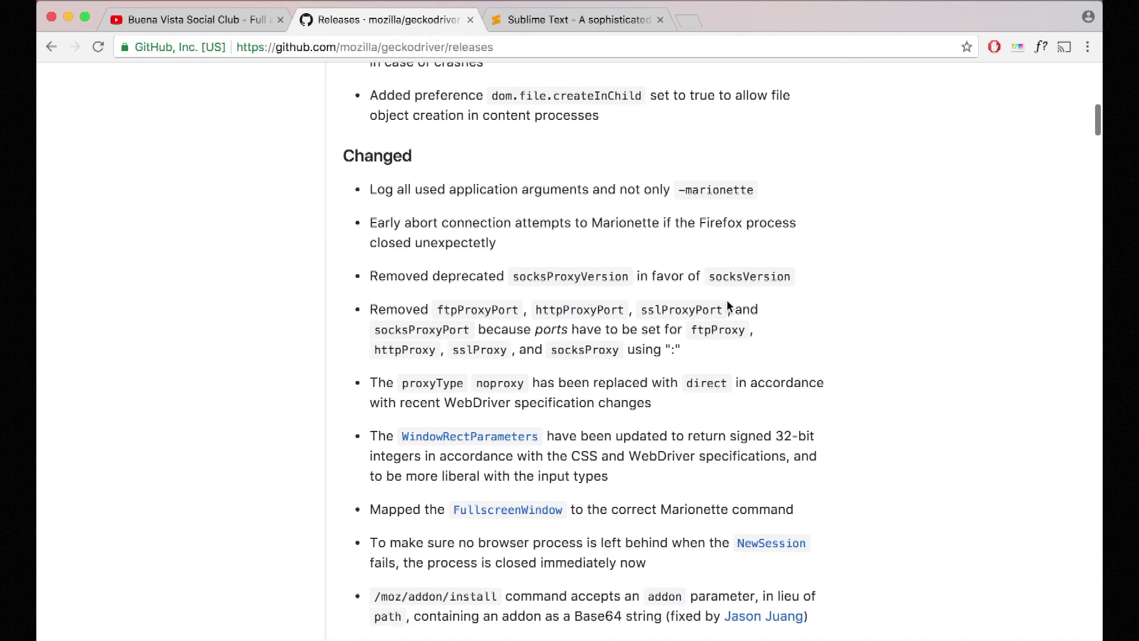
scroll(729, 305, down, 10)
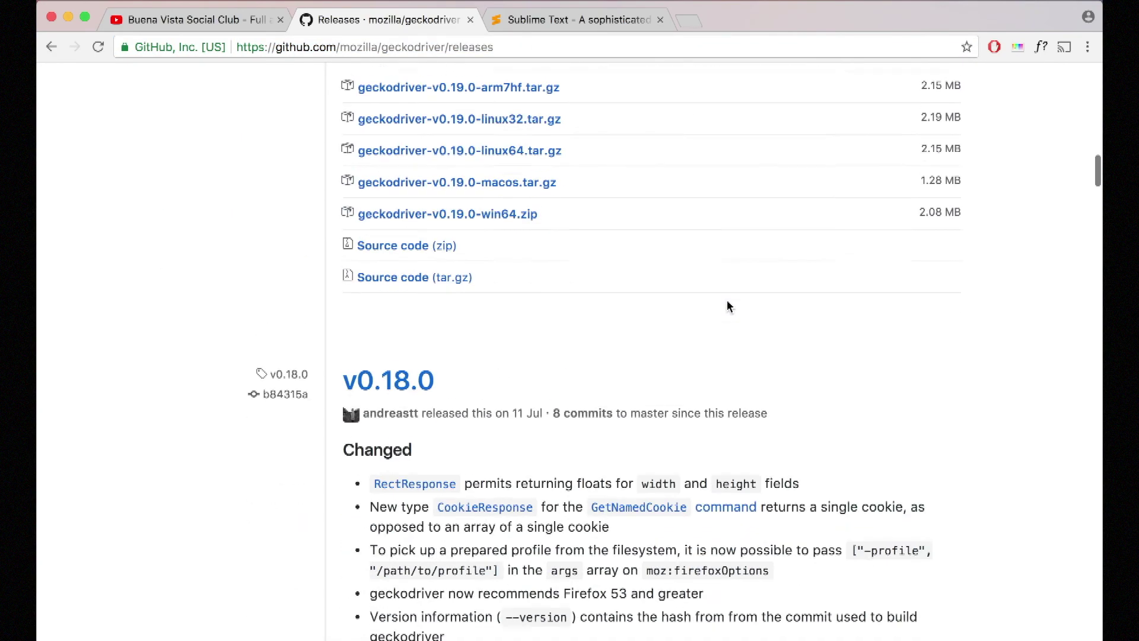
scroll(728, 305, up, 1)
scroll(729, 305, down, 2)
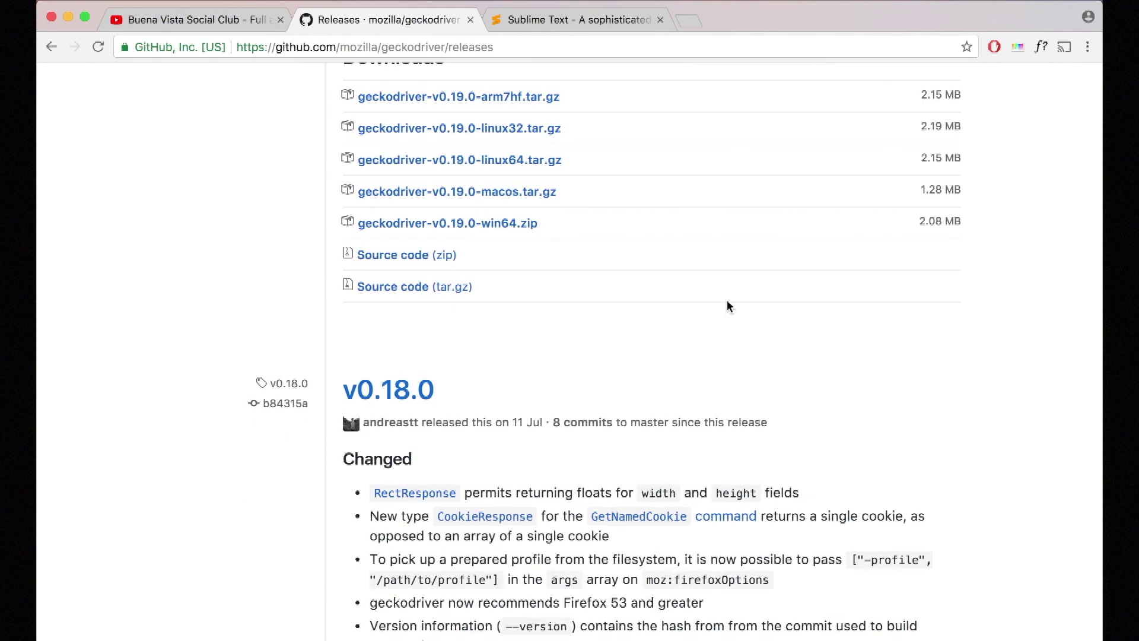
mouse_move(485, 636)
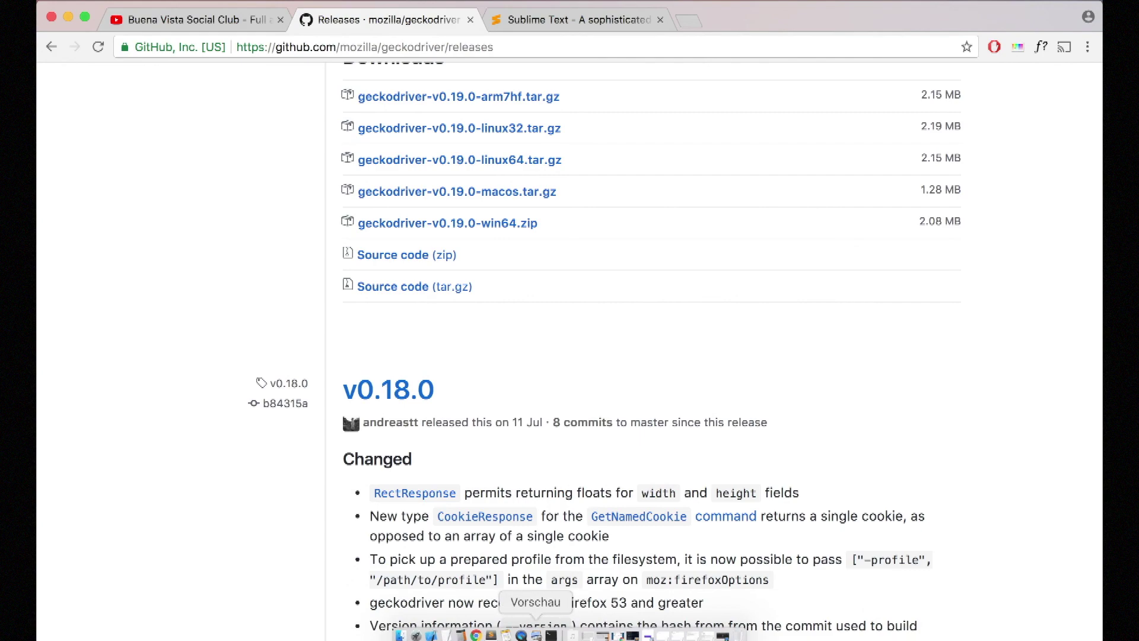
click(520, 634)
scroll(543, 211, up, 2)
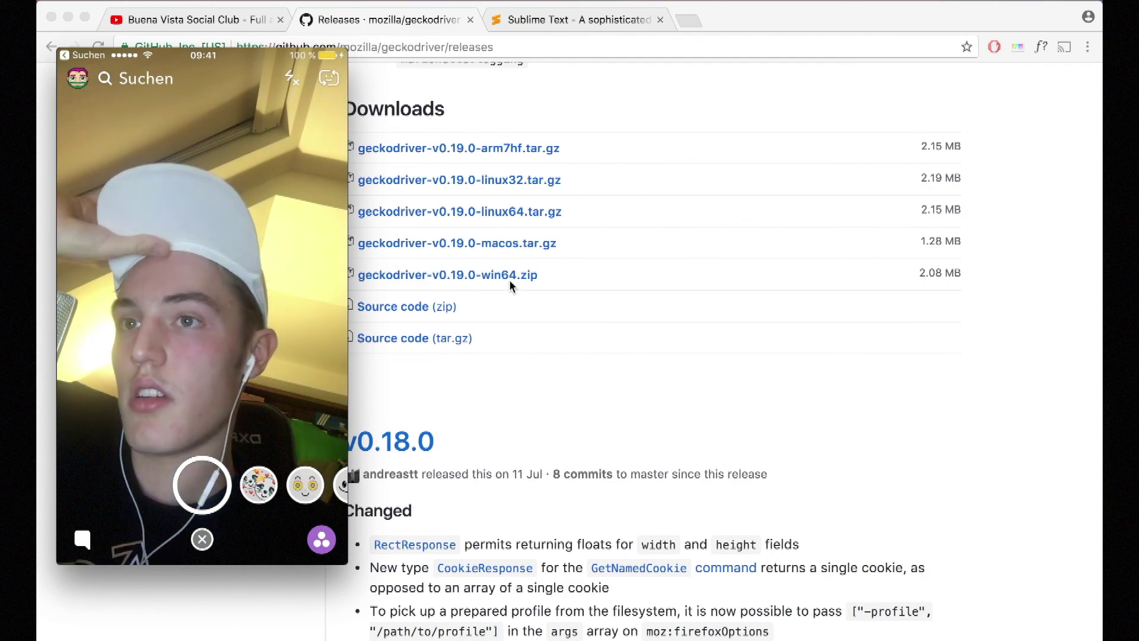
scroll(513, 274, up, 10)
scroll(515, 272, down, 20)
scroll(515, 271, down, 10)
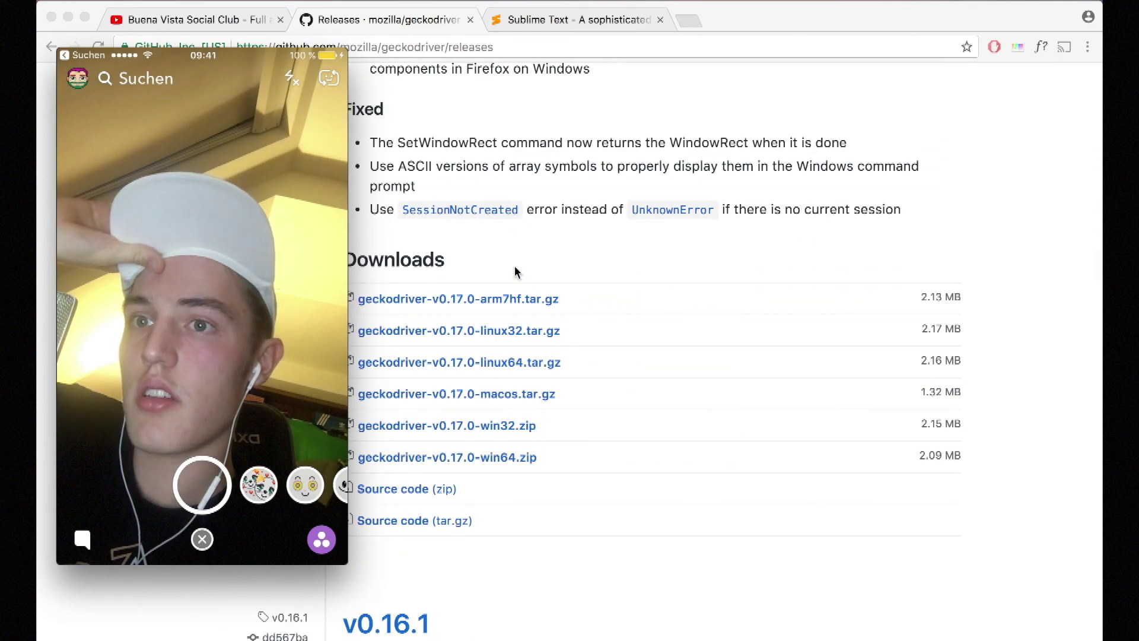
scroll(515, 272, up, 15)
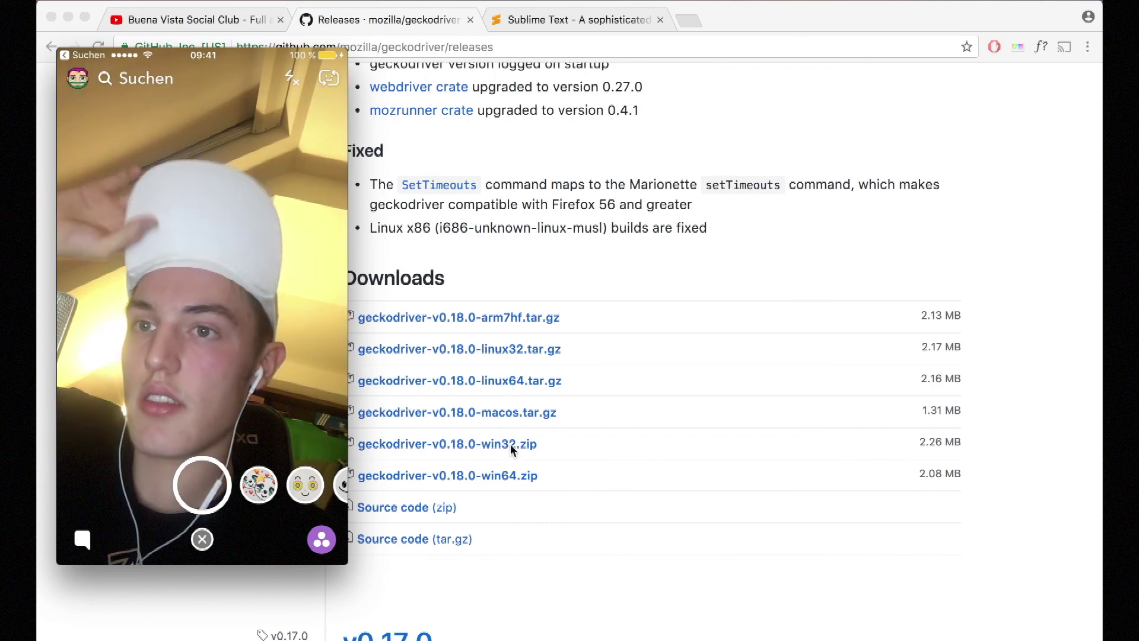
scroll(512, 475, up, 4)
scroll(512, 474, up, 10)
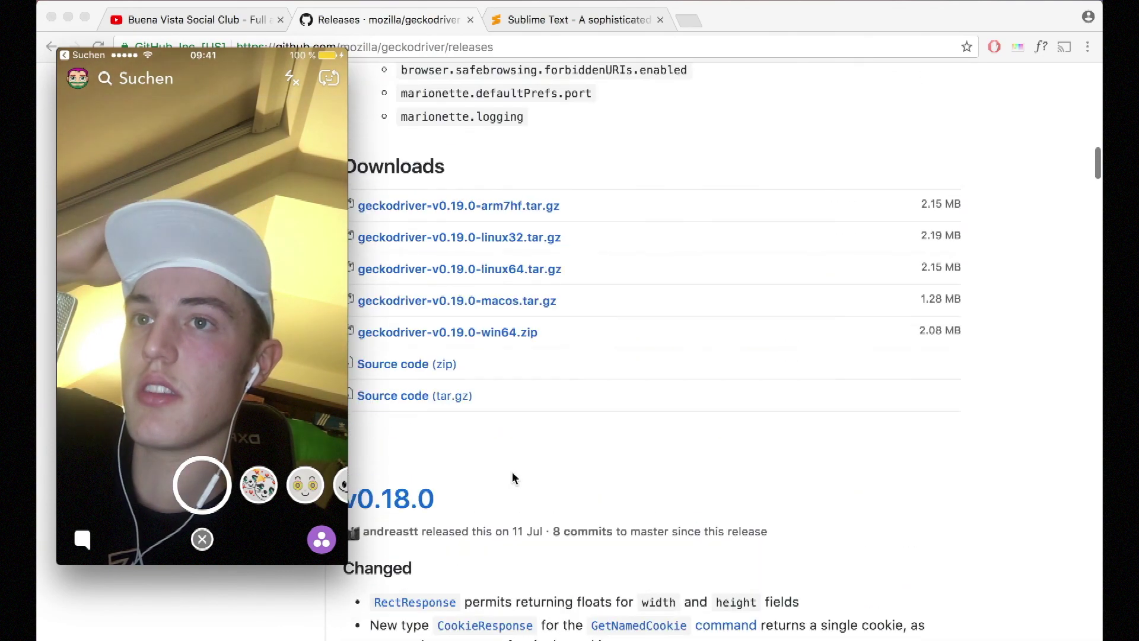
scroll(516, 475, down, 1)
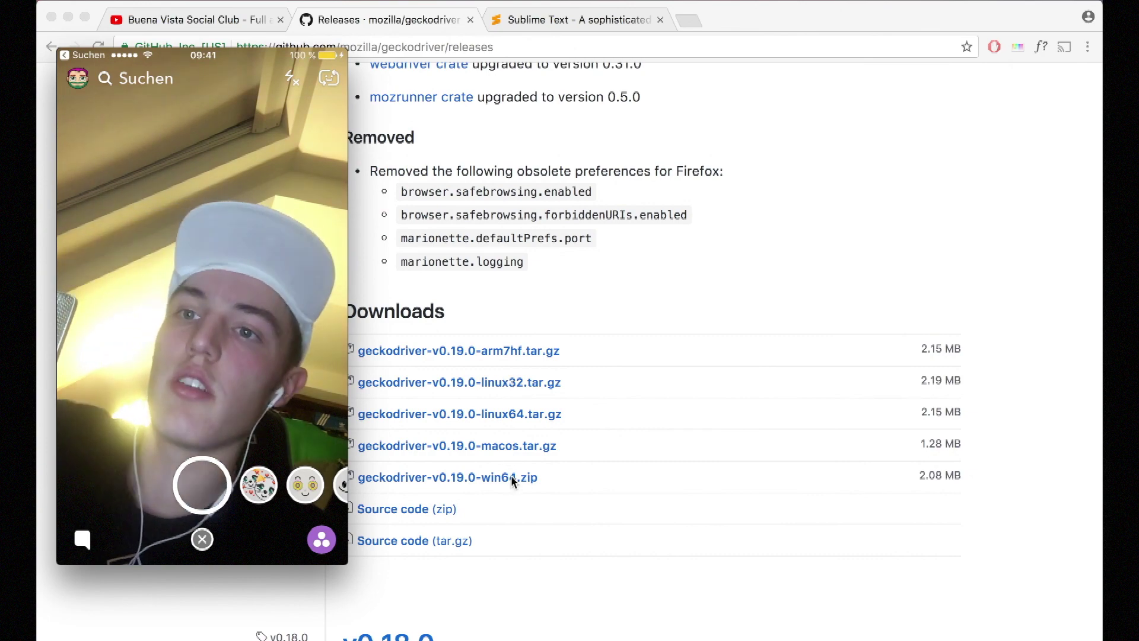
scroll(512, 476, down, 12)
scroll(512, 480, down, 7)
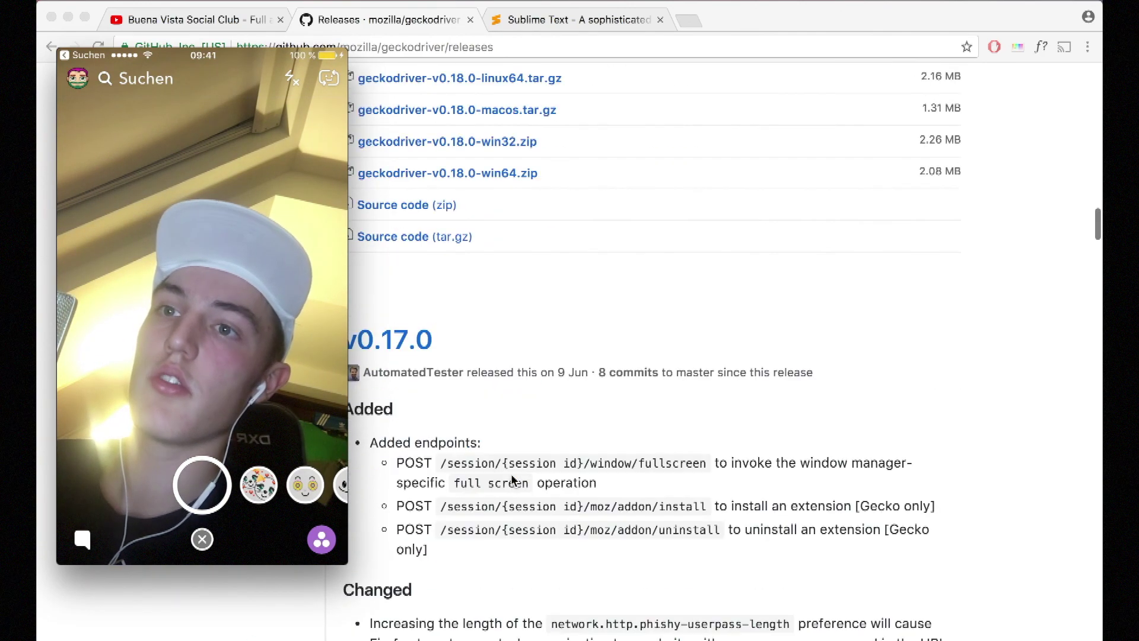
scroll(514, 481, up, 3)
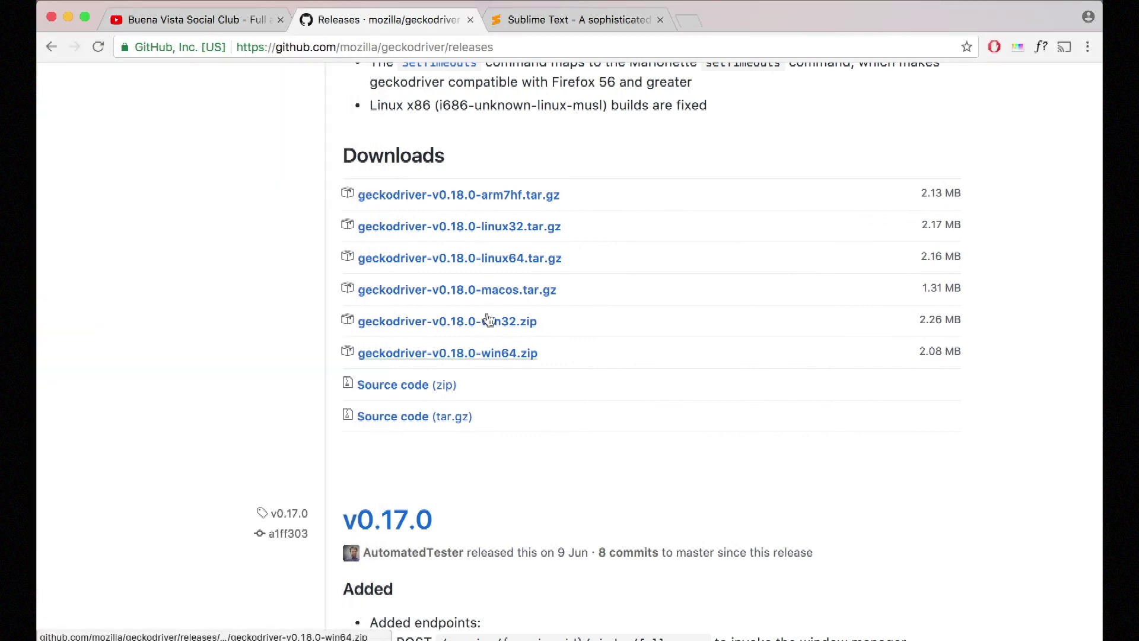
click(537, 358)
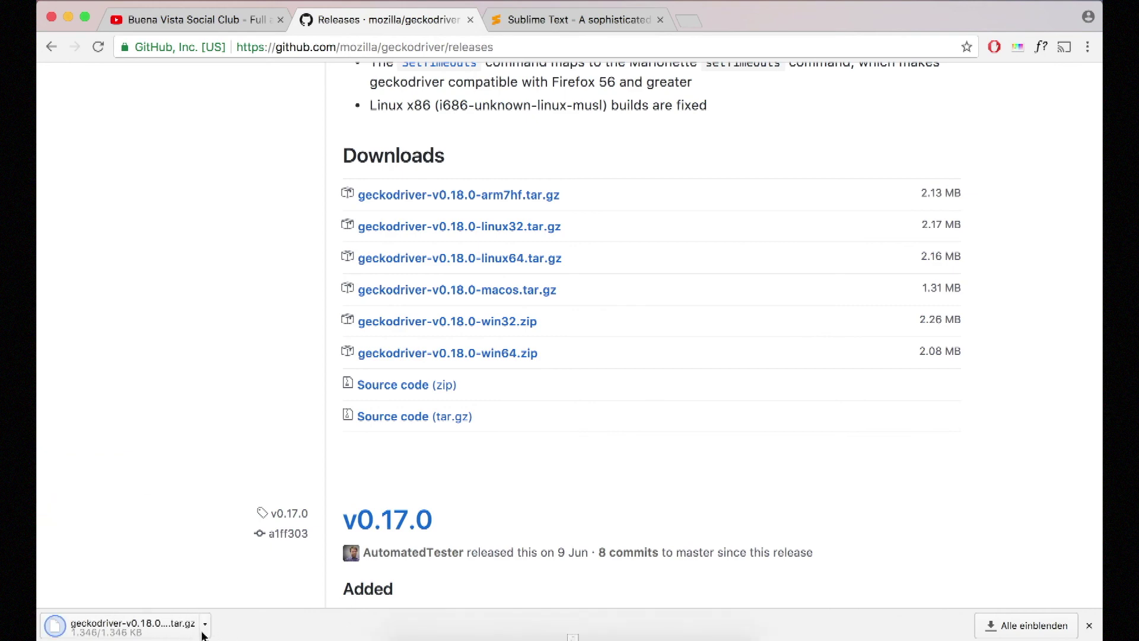
- Reveal the geckodriver download in Finder via 'Im Finder anzeigen' and let it extract in Downloads
click(204, 630)
click(255, 528)
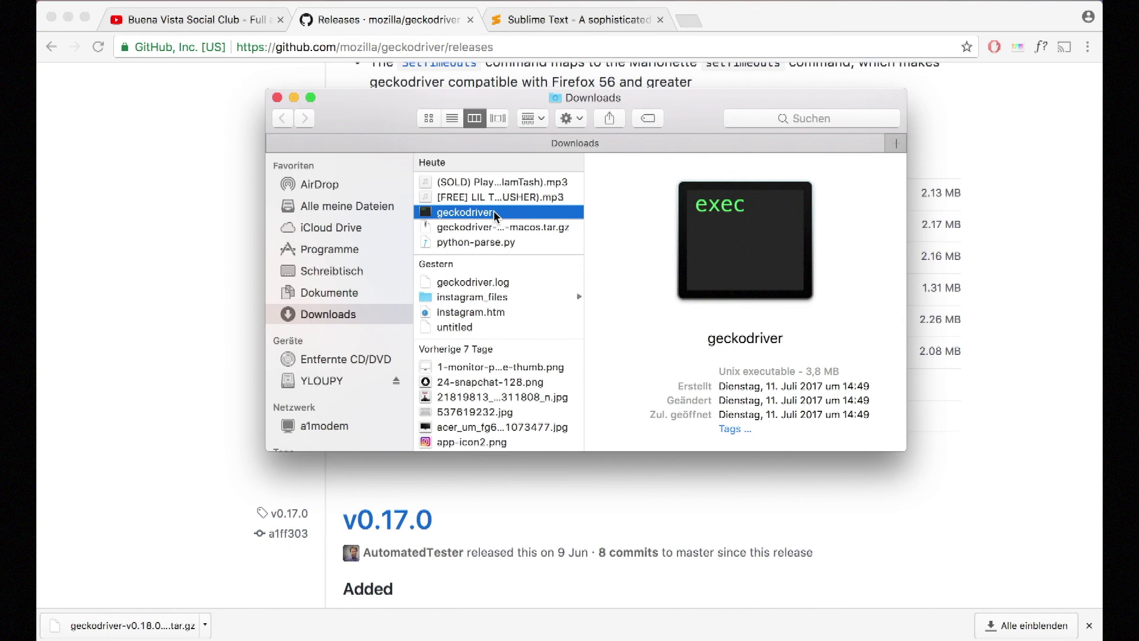
mouse_move(529, 635)
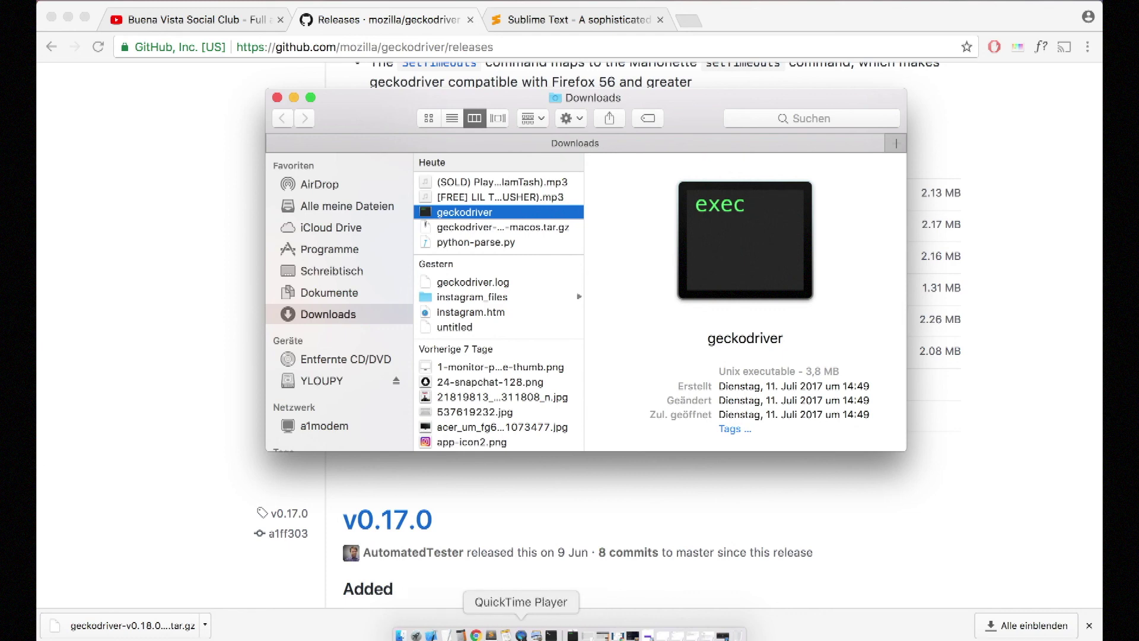
click(520, 635)
click(373, 114)
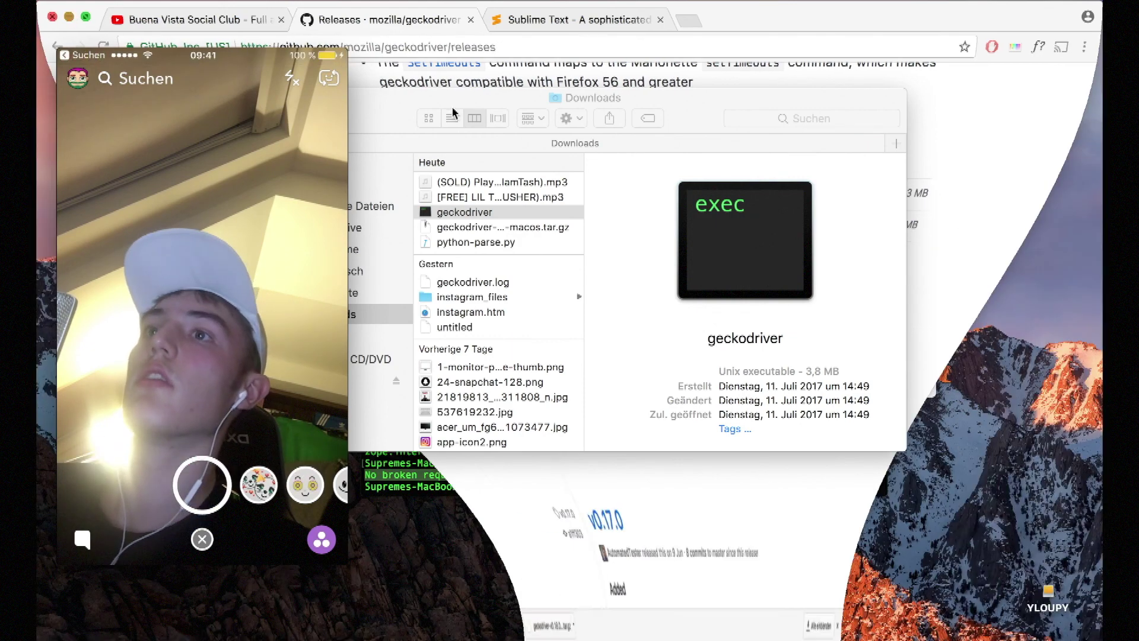
click(229, 59)
drag(229, 59, 500, 68)
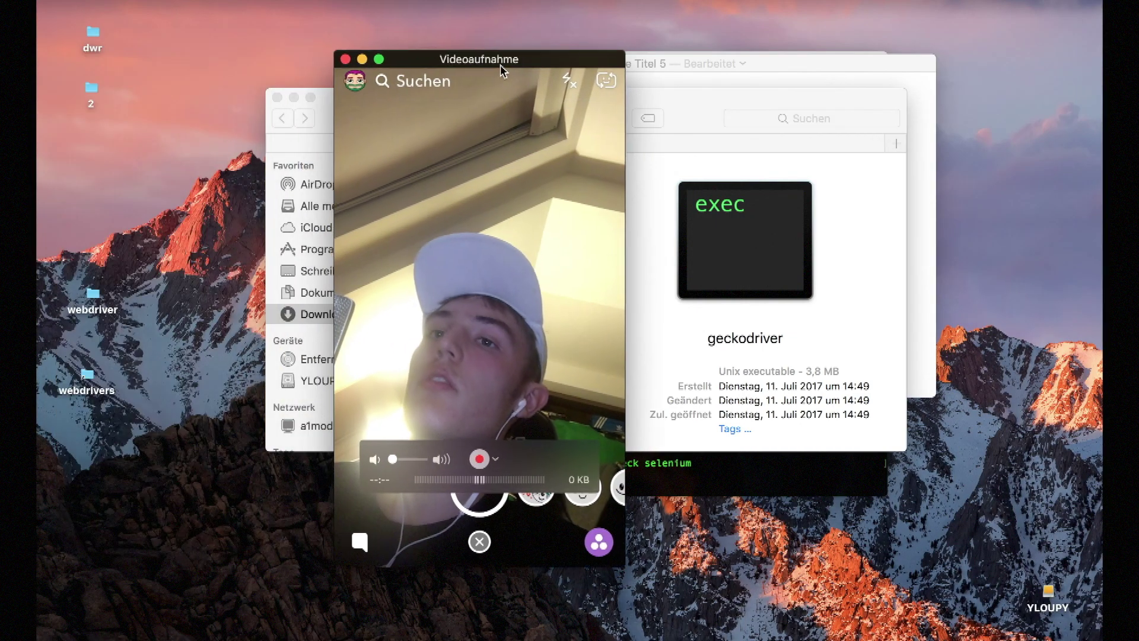